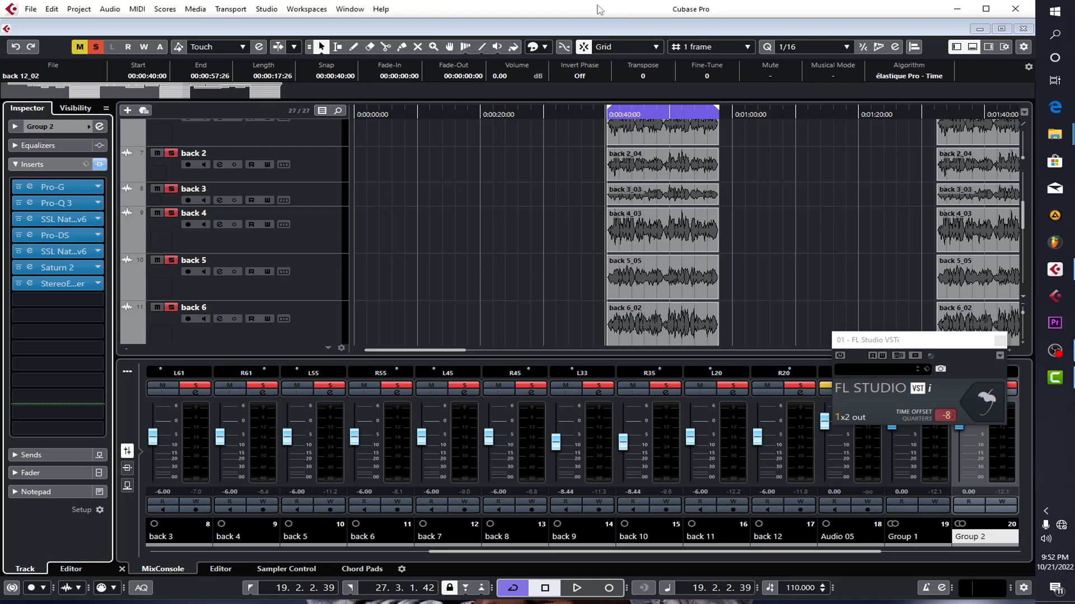
- Clear all solo and mute states across the project
scroll(764, 198, "up", 5)
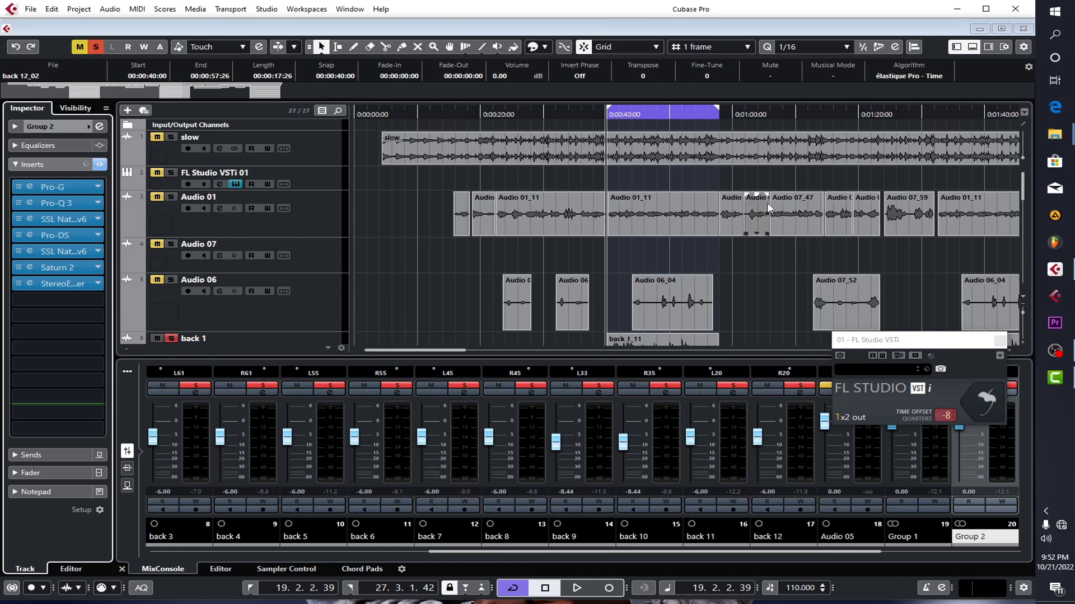
scroll(768, 208, "down", 3)
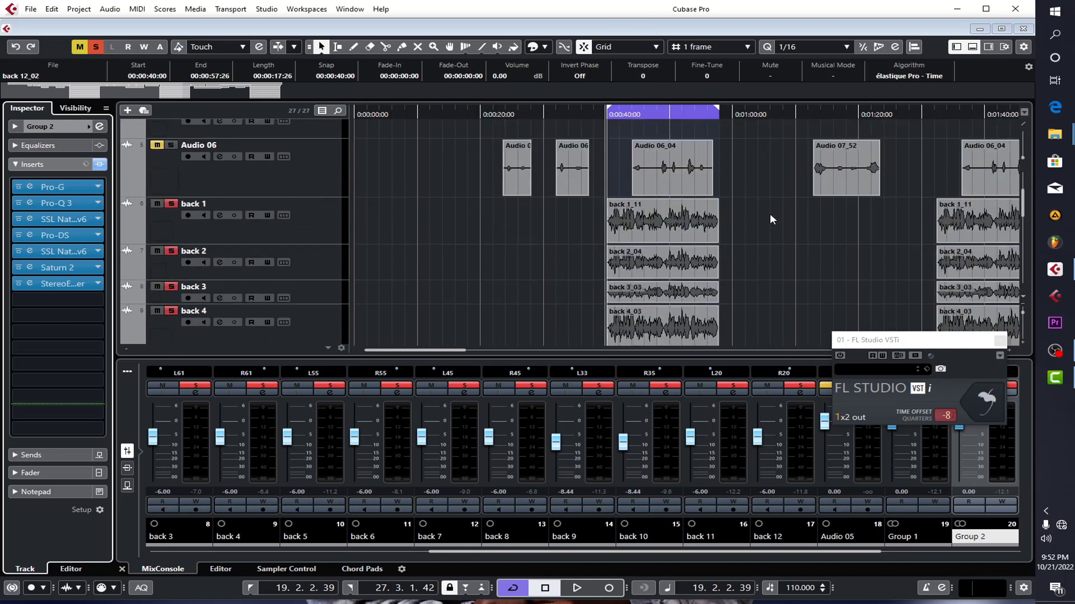
left_click(95, 47)
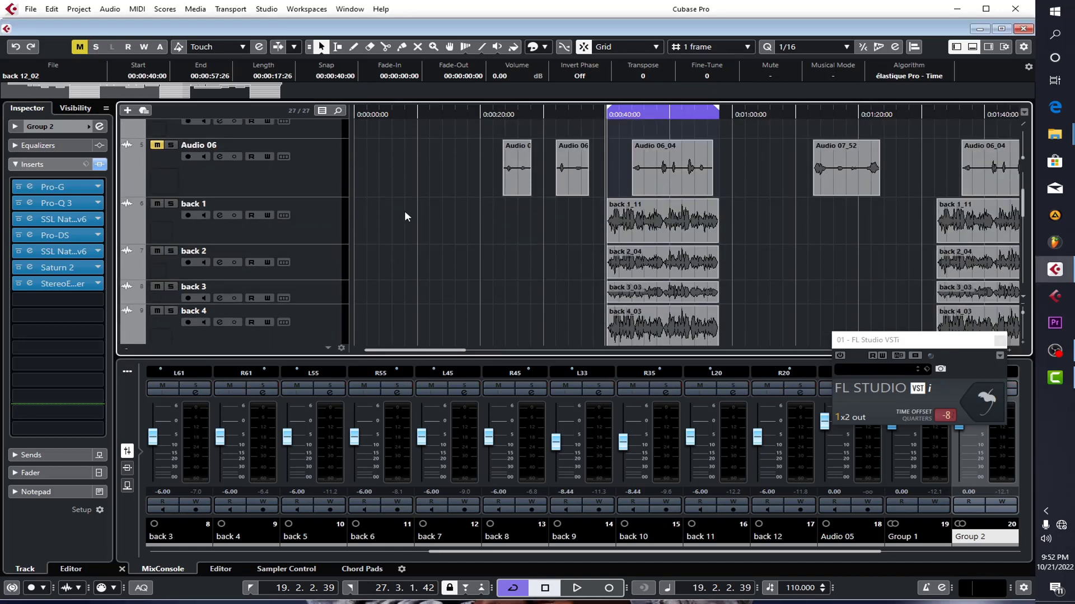
scroll(405, 213, "up", 3)
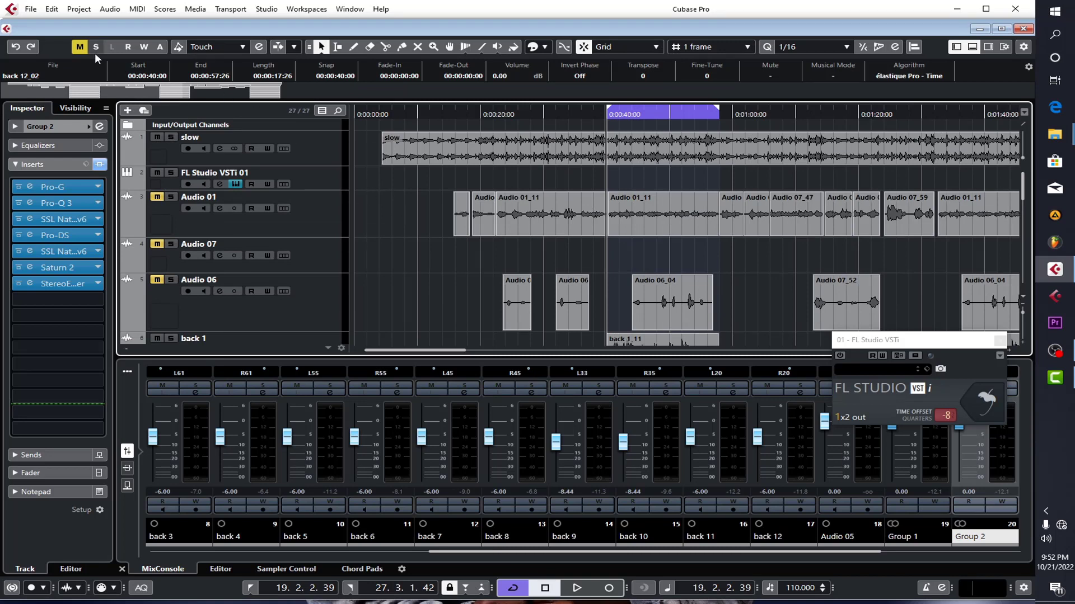
left_click(82, 46)
- Play the looped section with all tracks audible, reviewing the vocal and group tracks and selecting Group 1, and stop playback
scroll(421, 267, "down", 2)
scroll(421, 267, "down", 8)
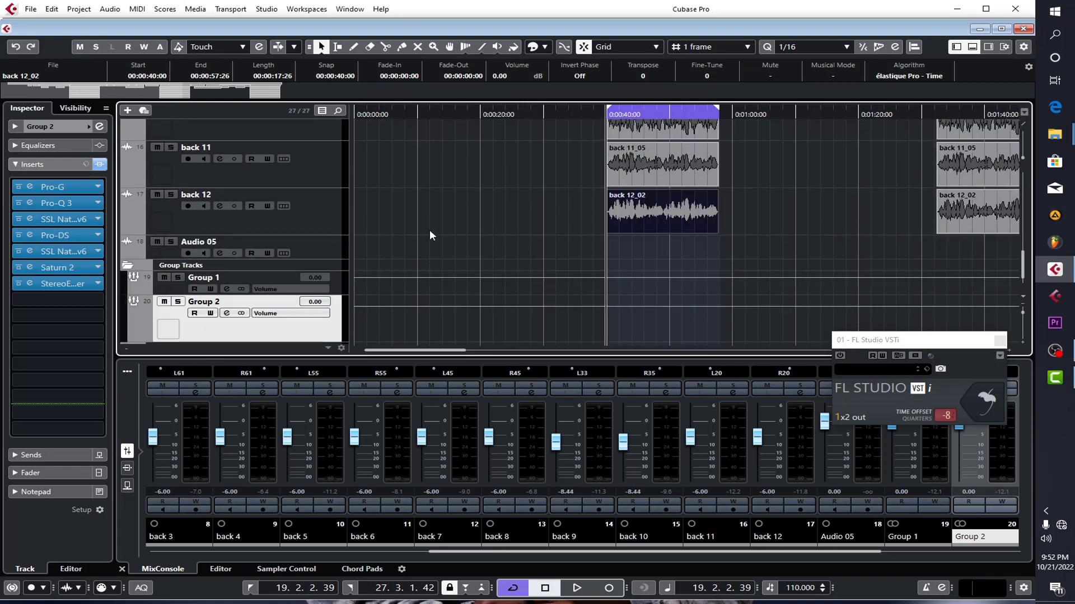
left_click(430, 224)
key("space")
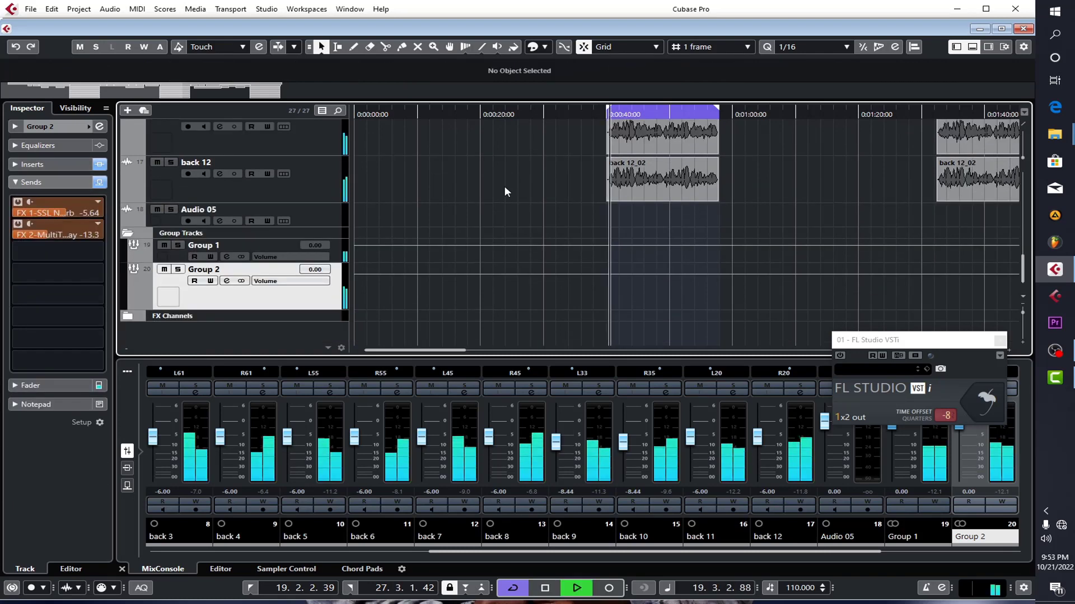
scroll(505, 186, "up", 5)
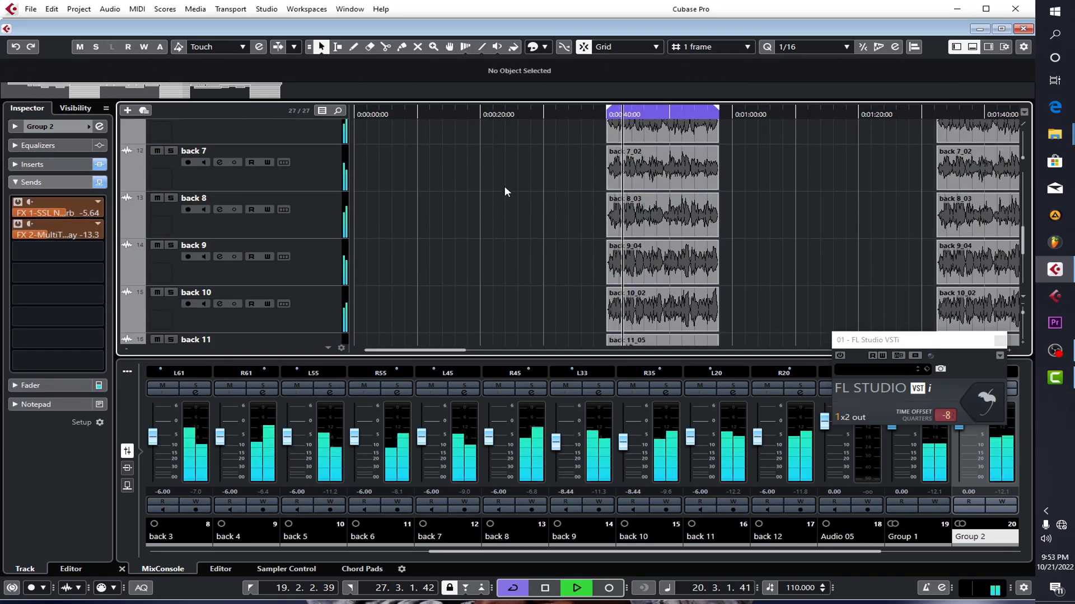
scroll(505, 186, "down", 5)
left_click(147, 247)
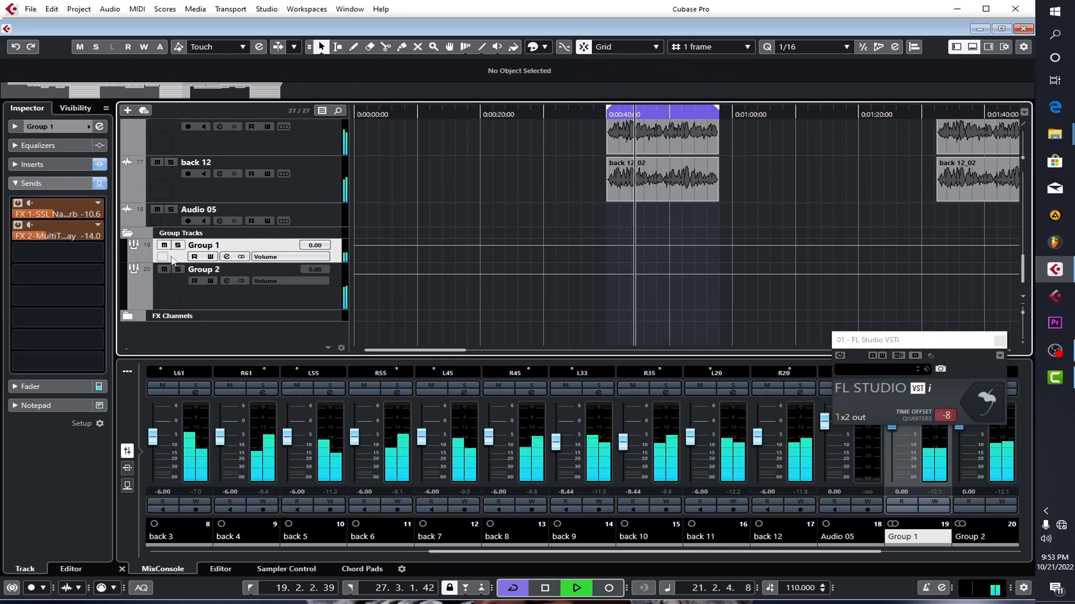
scroll(500, 207, "up", 4)
scroll(500, 206, "up", 10)
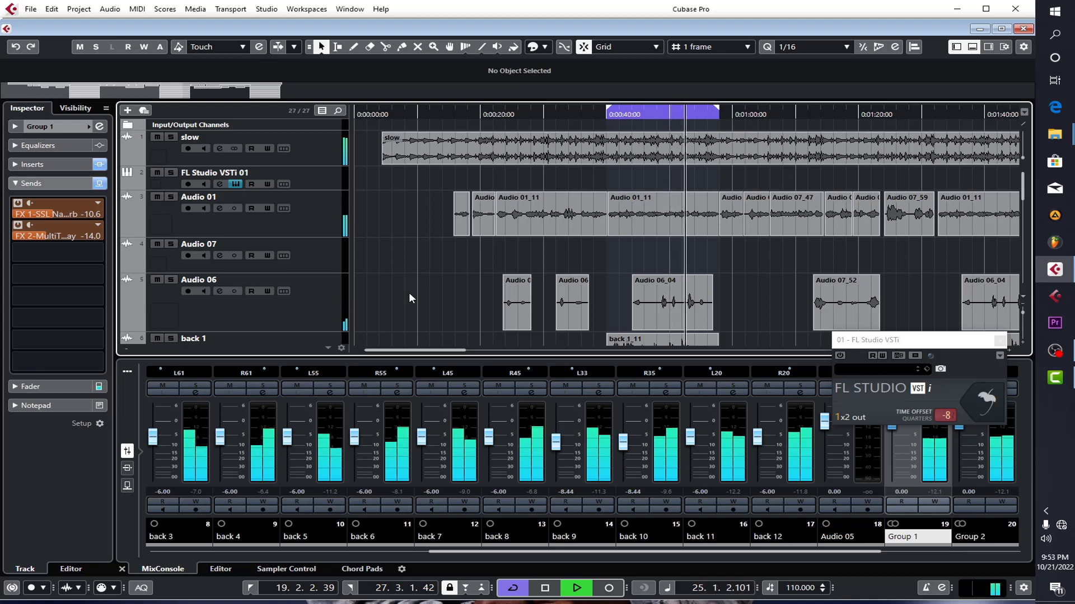
scroll(408, 292, "down", 3)
scroll(408, 292, "down", 1)
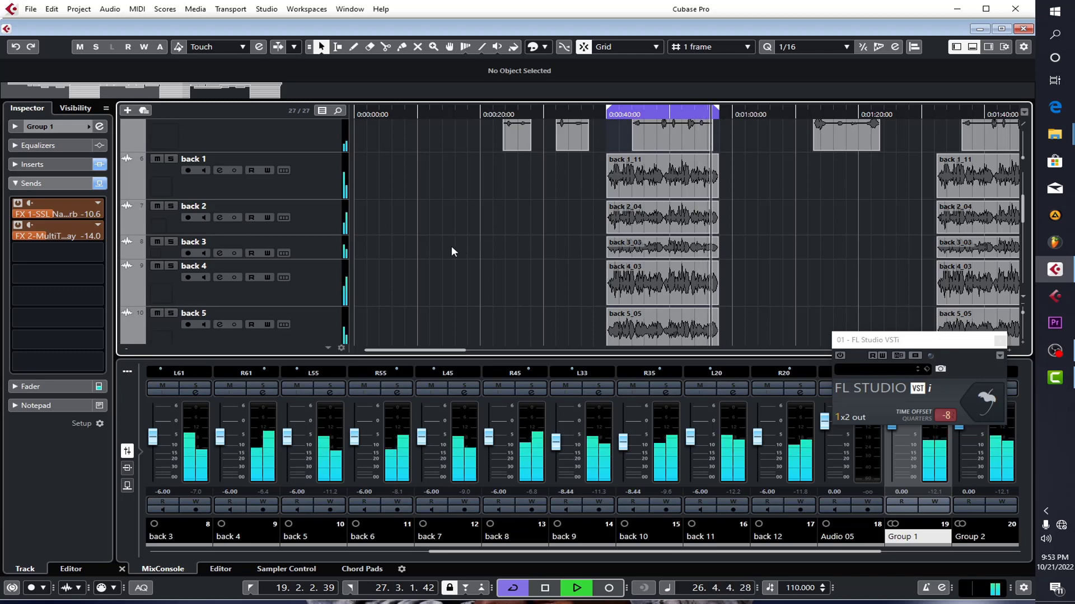
key("space")
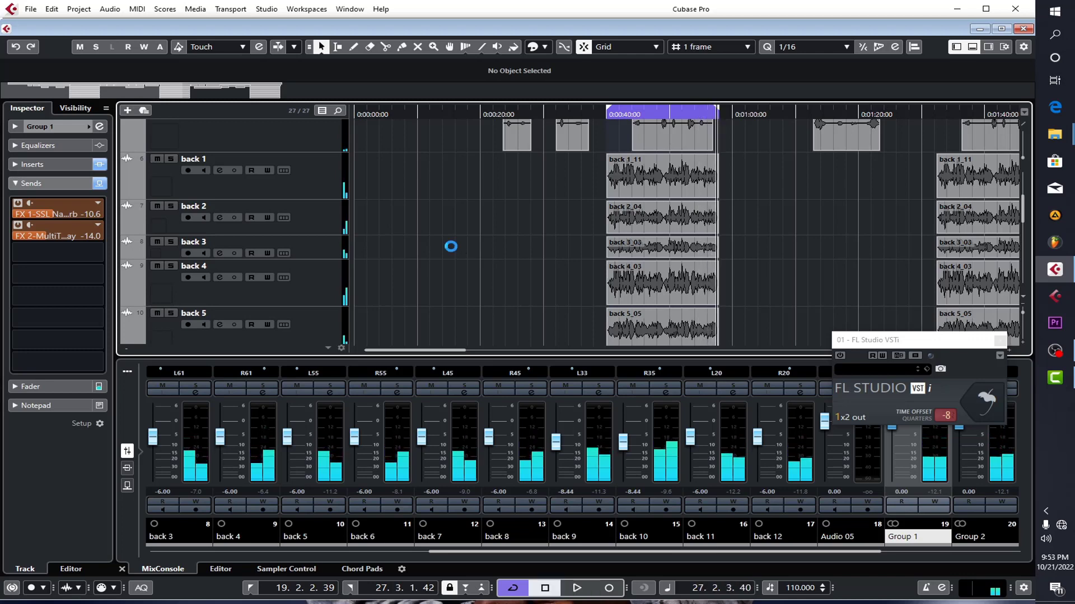
- Solo the Group 2 track and start playing the looped section
scroll(451, 246, "down", 8)
scroll(479, 260, "down", 3)
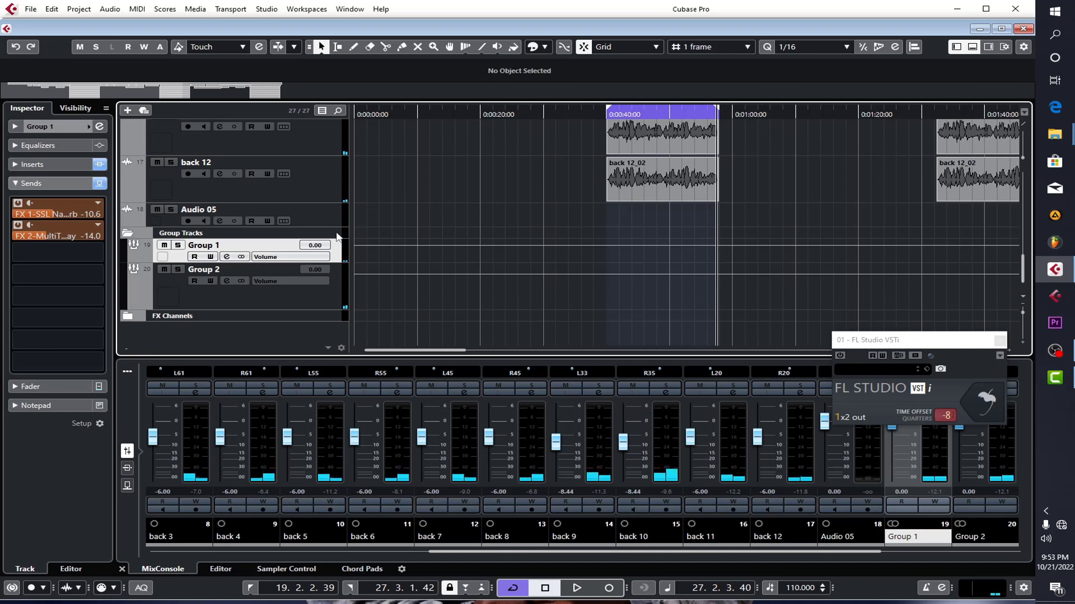
left_click(177, 269)
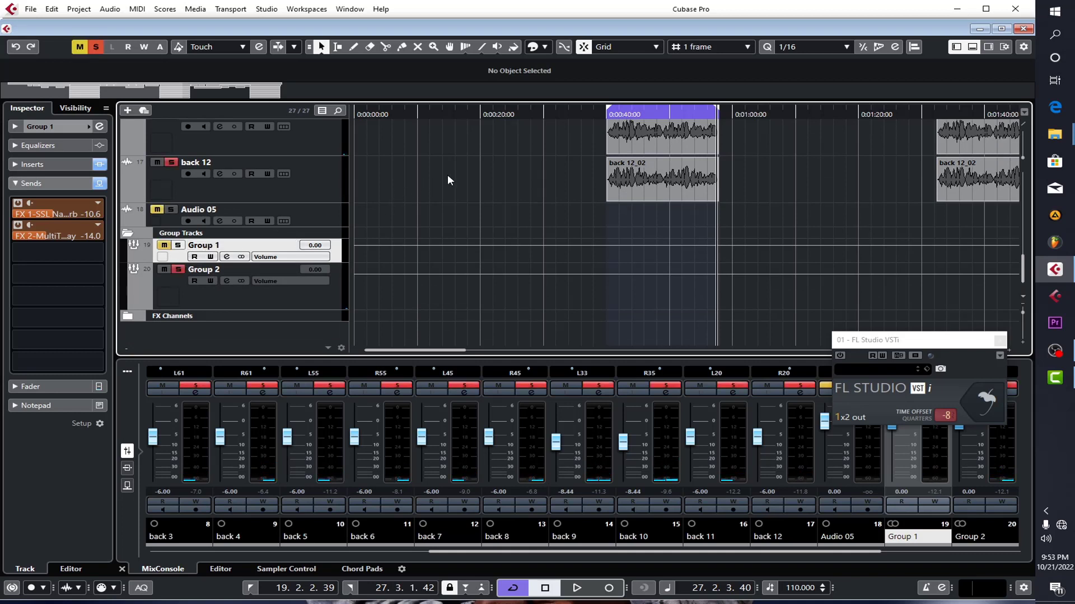
key("space")
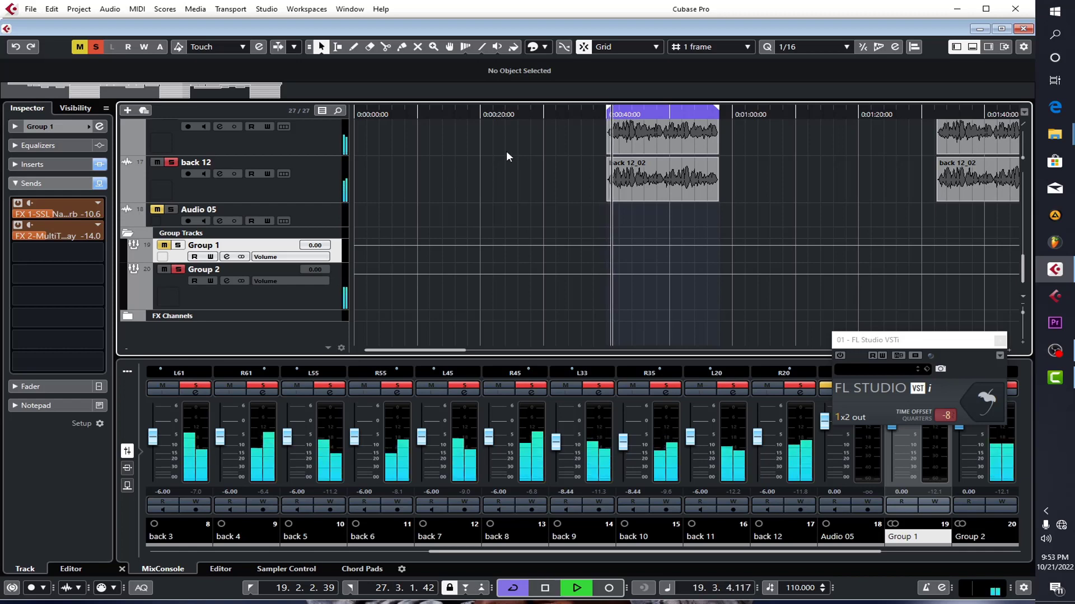
- Examine the backing vocal tracks during playback, expand Group 1's basic channel settings, and stop playback
scroll(506, 191, "up", 5)
scroll(511, 205, "down", 2)
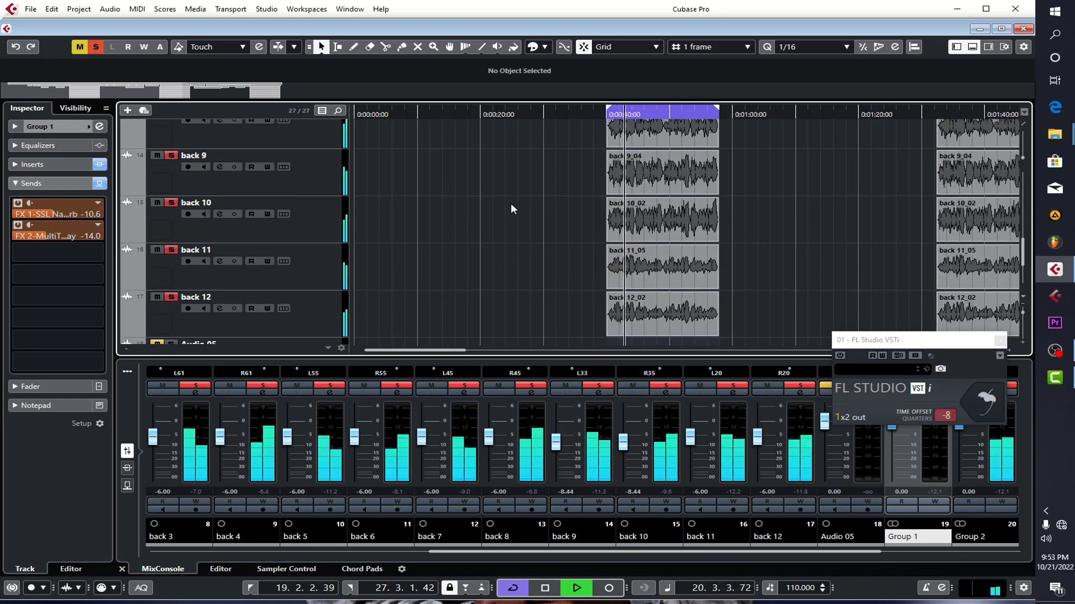
scroll(511, 204, "up", 2)
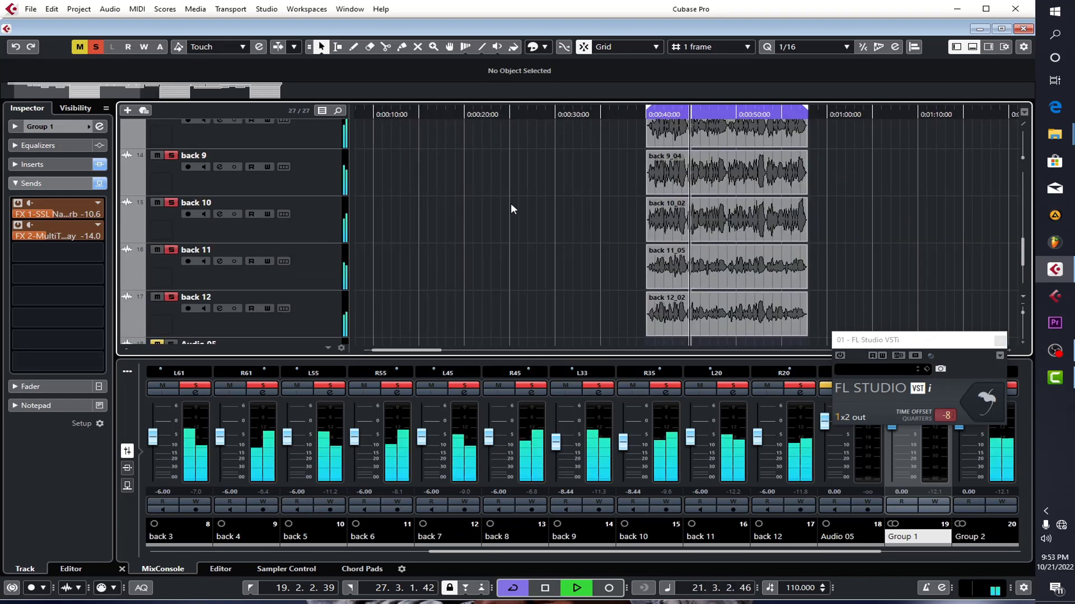
scroll(389, 188, "right", 5)
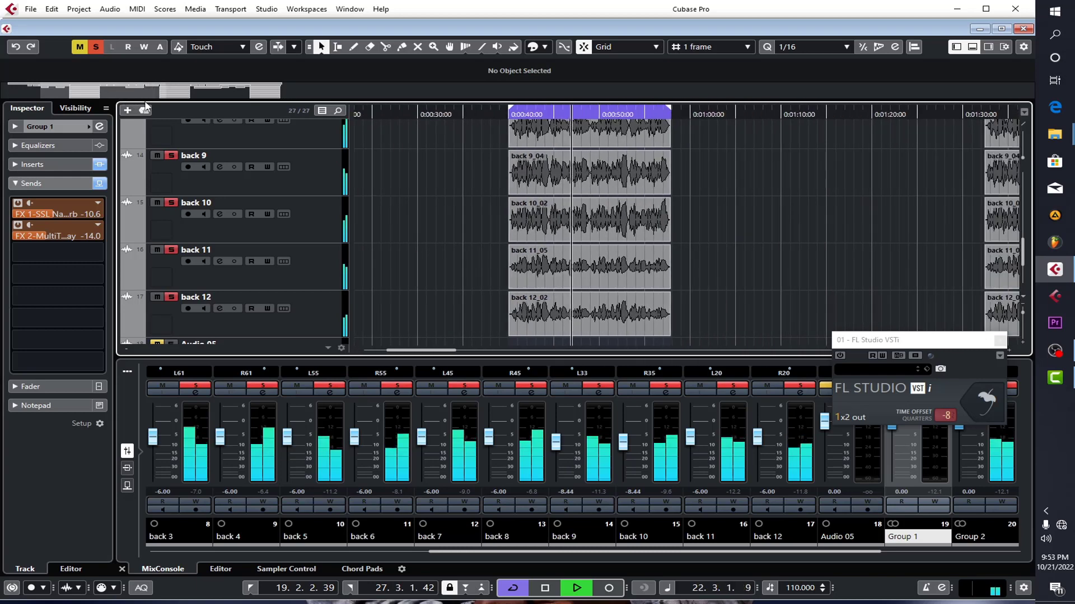
scroll(428, 227, "up", 3)
scroll(429, 227, "up", 6)
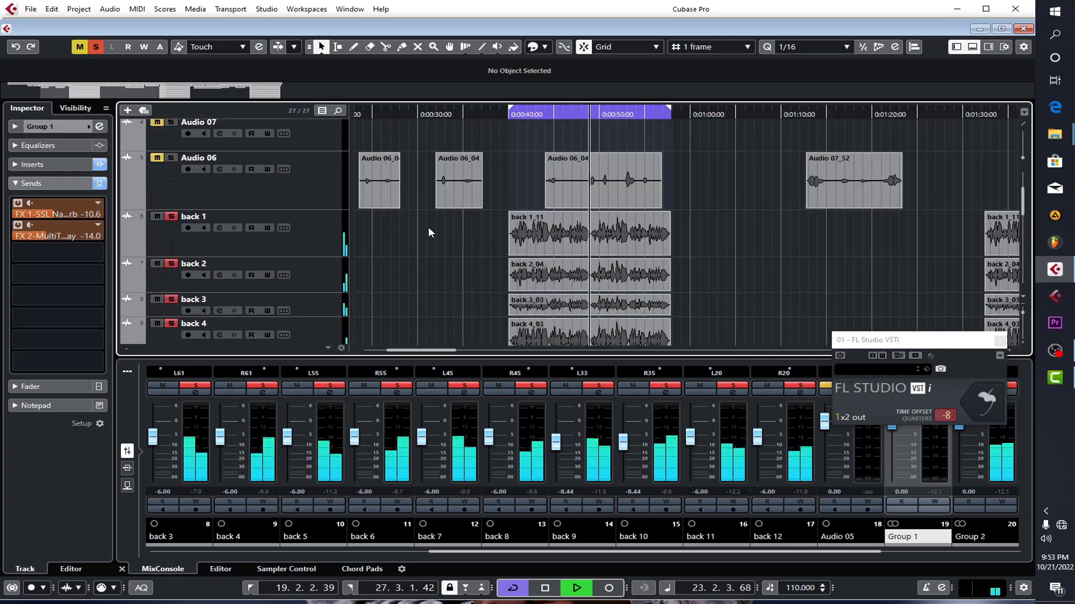
scroll(429, 229, "down", 10)
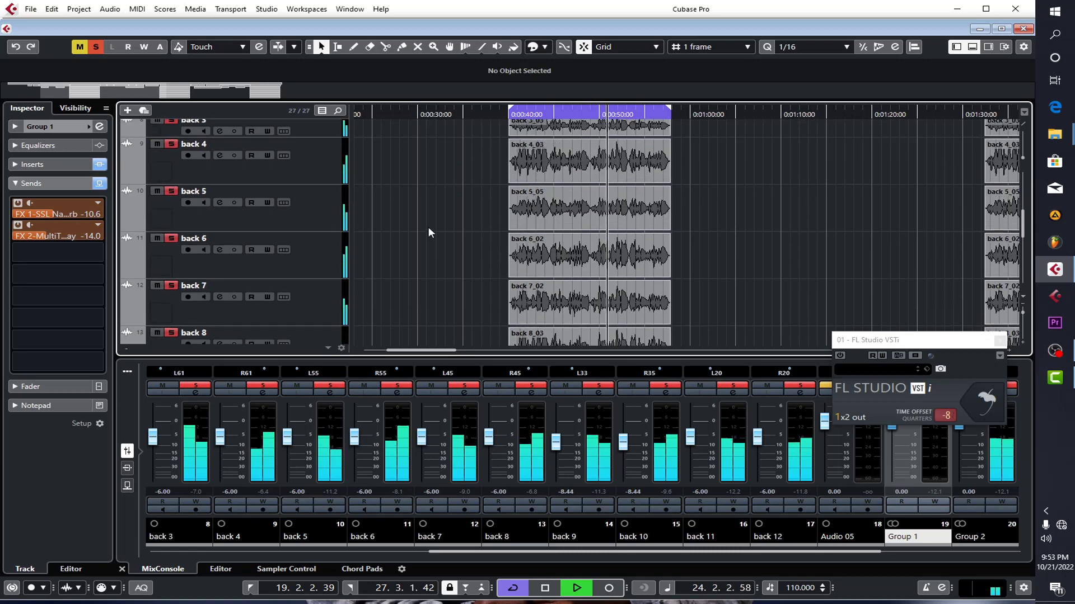
scroll(429, 227, "up", 3)
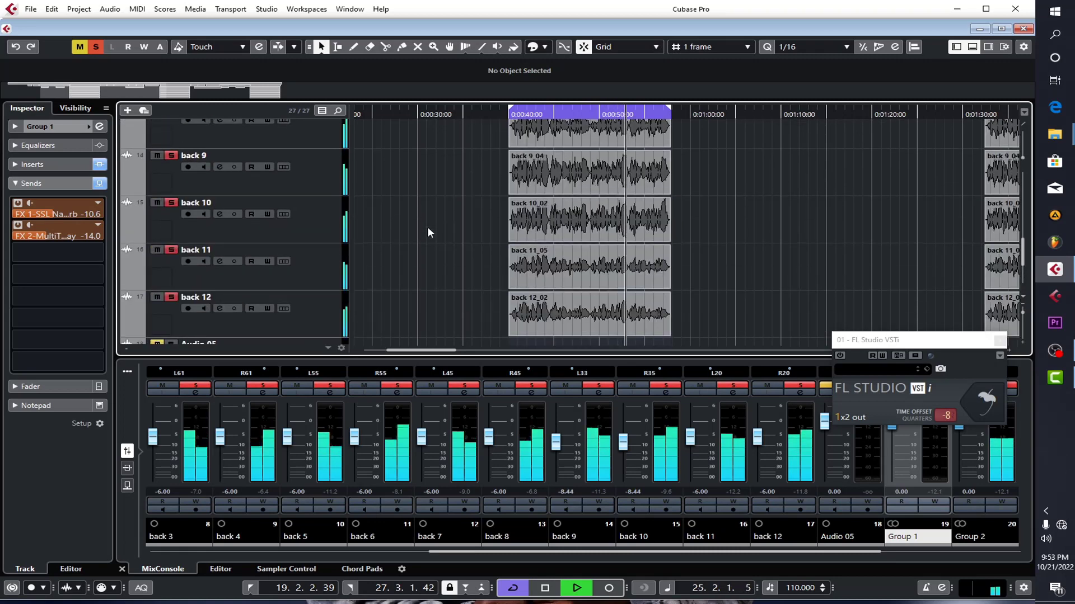
left_click(49, 126)
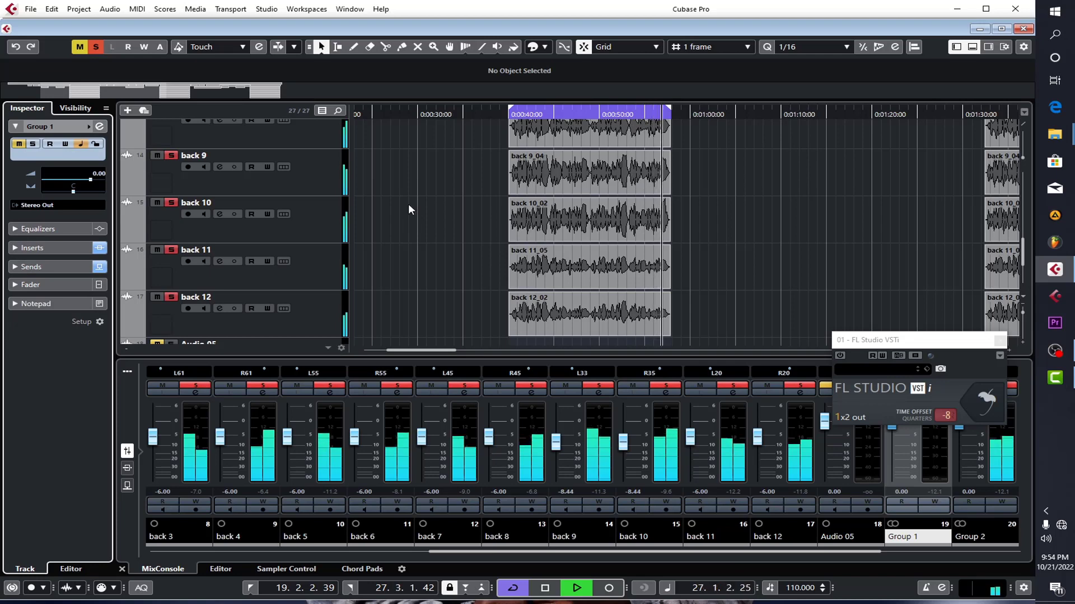
key("space")
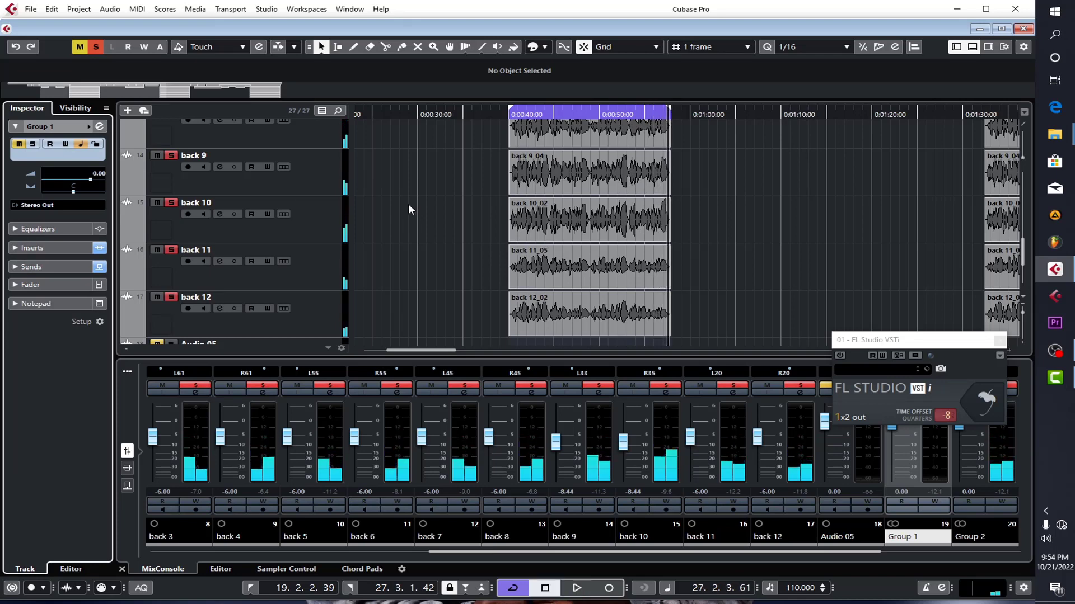
- Select the back 1 track and open its Auto-Tune insert for inspection
scroll(408, 203, "up", 5)
scroll(408, 203, "up", 5)
scroll(408, 204, "down", 4)
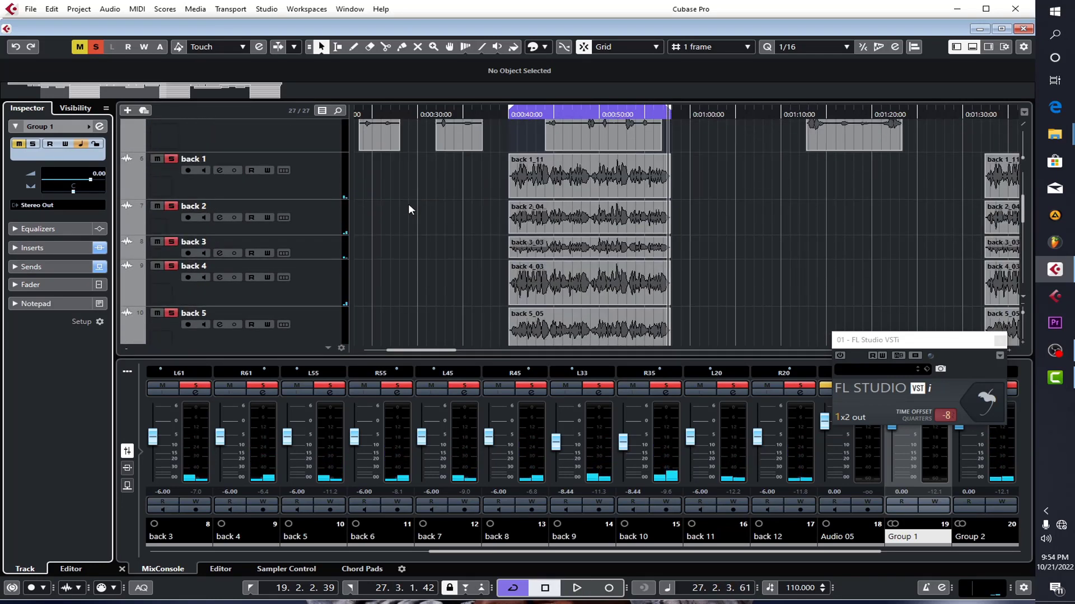
left_click(320, 190)
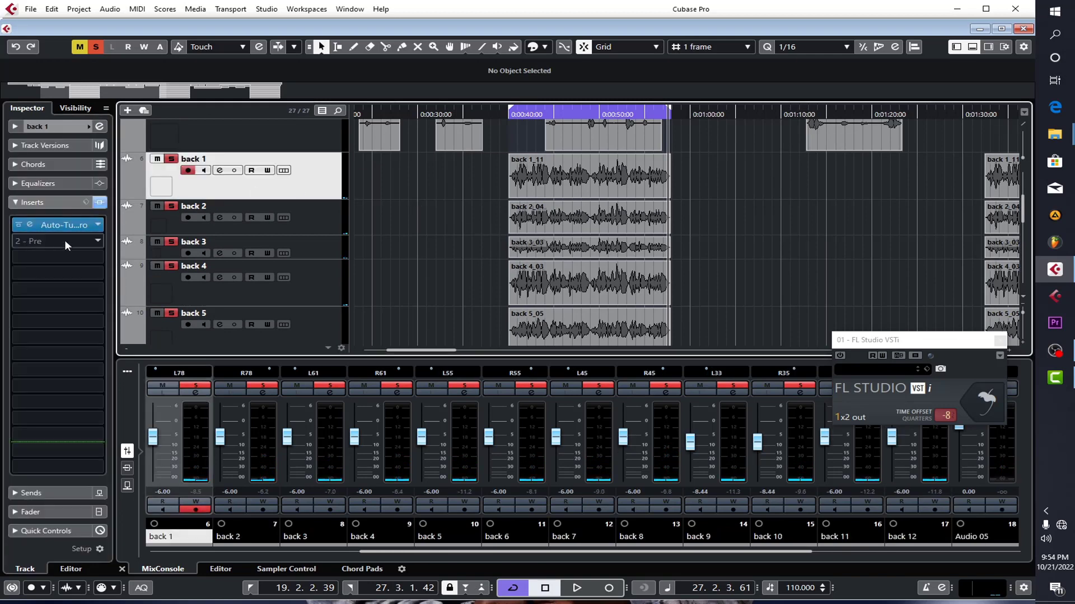
left_click(72, 225)
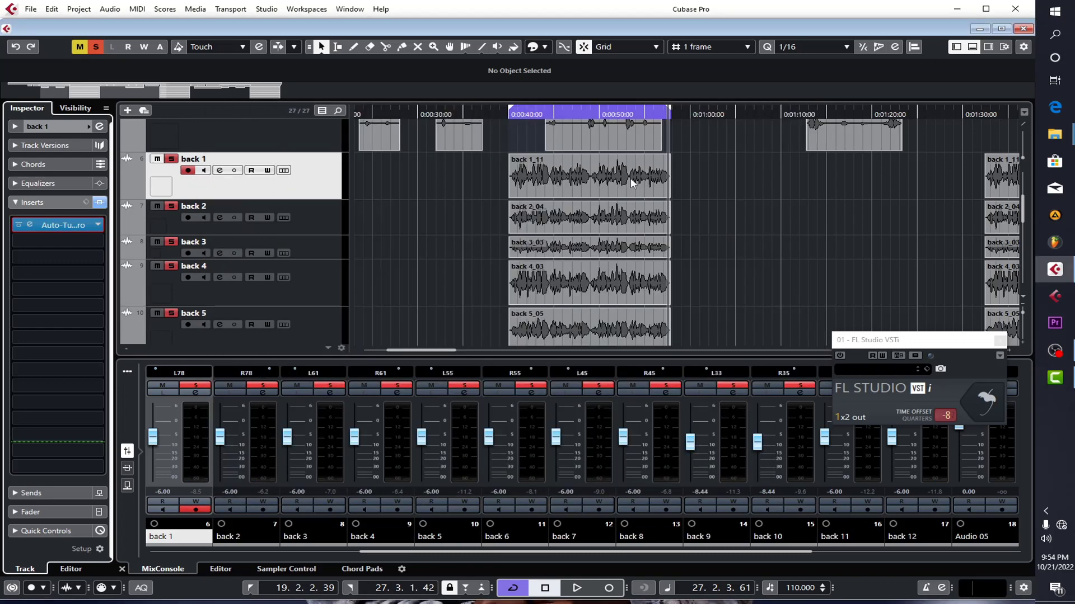
left_click(824, 116)
- Audition Audio 01 soloed together with the backing vocals in the looped section, and unsolo it again
scroll(448, 213, "down", 3)
scroll(447, 212, "up", 4)
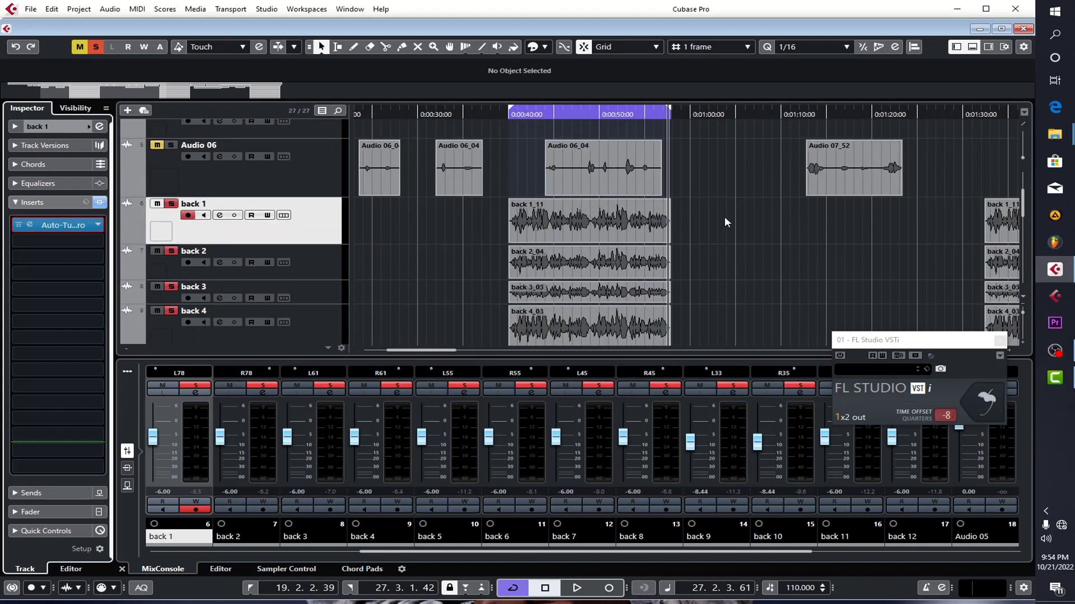
scroll(722, 217, "up", 3)
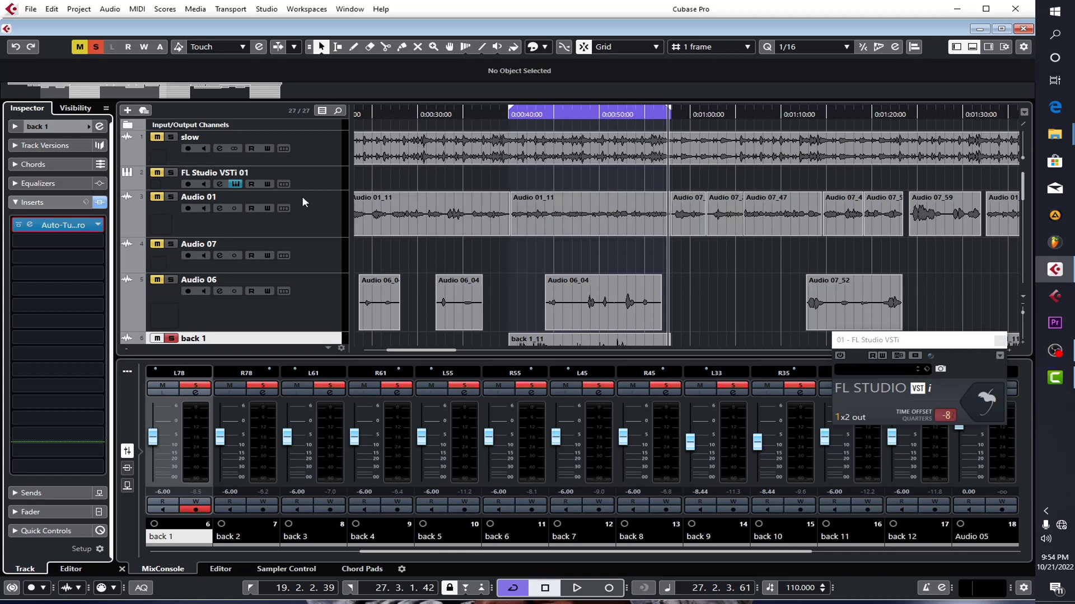
left_click(170, 198)
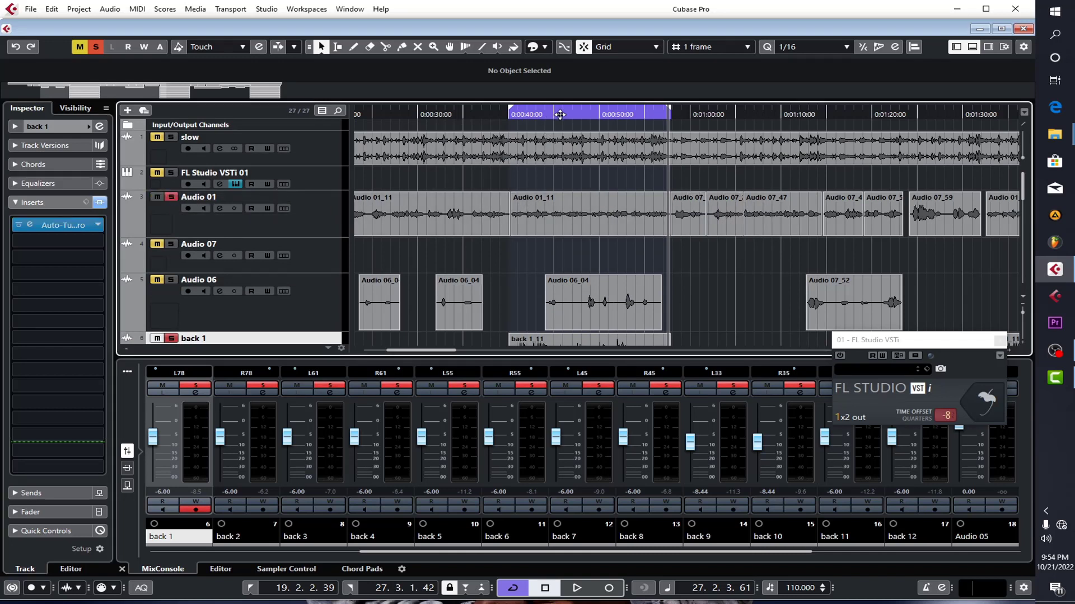
left_click(561, 114)
key("space")
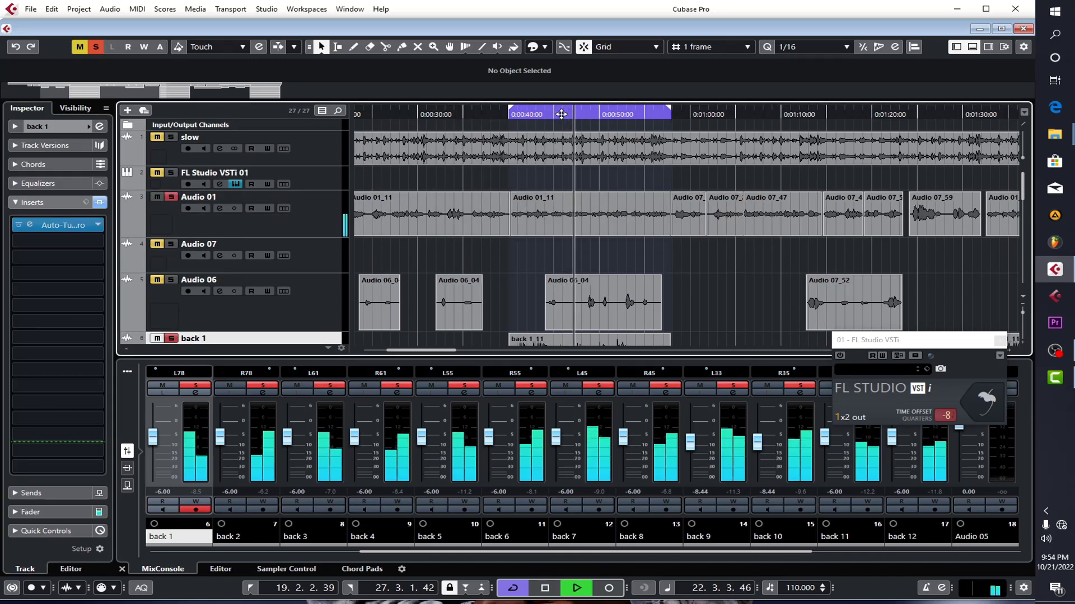
left_click(171, 197)
key("space")
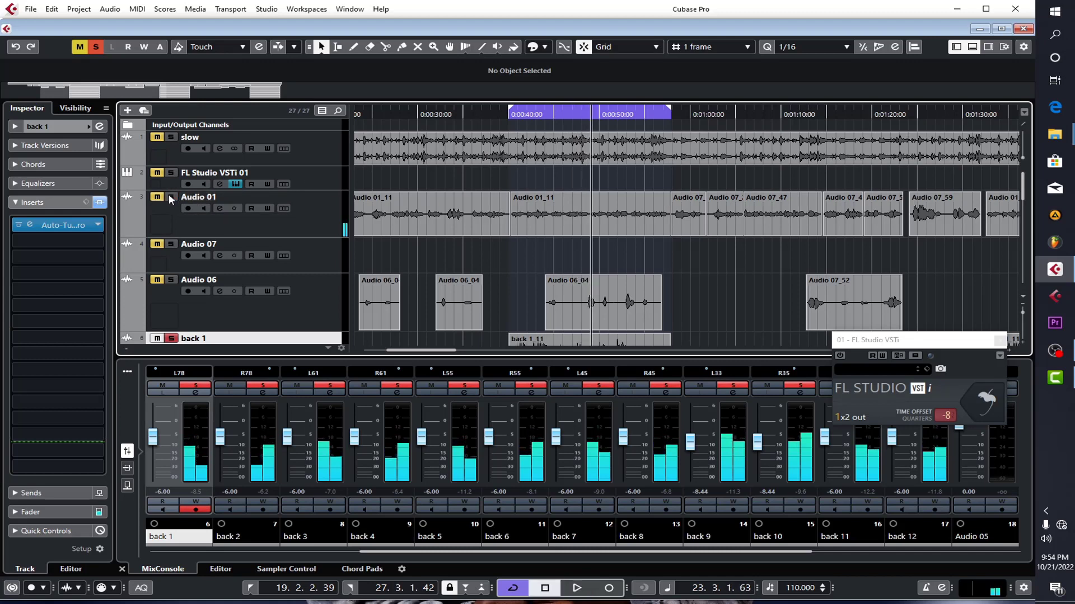
- Look through the tracks from back 1 to back 12 and the two group tracks
scroll(694, 288, "down", 3)
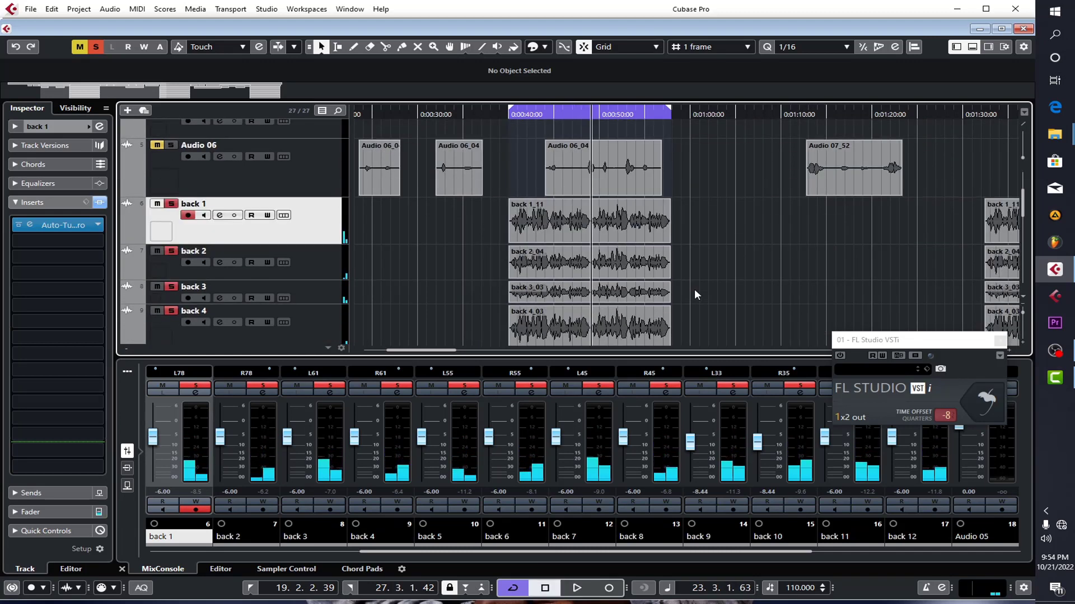
scroll(694, 289, "down", 4)
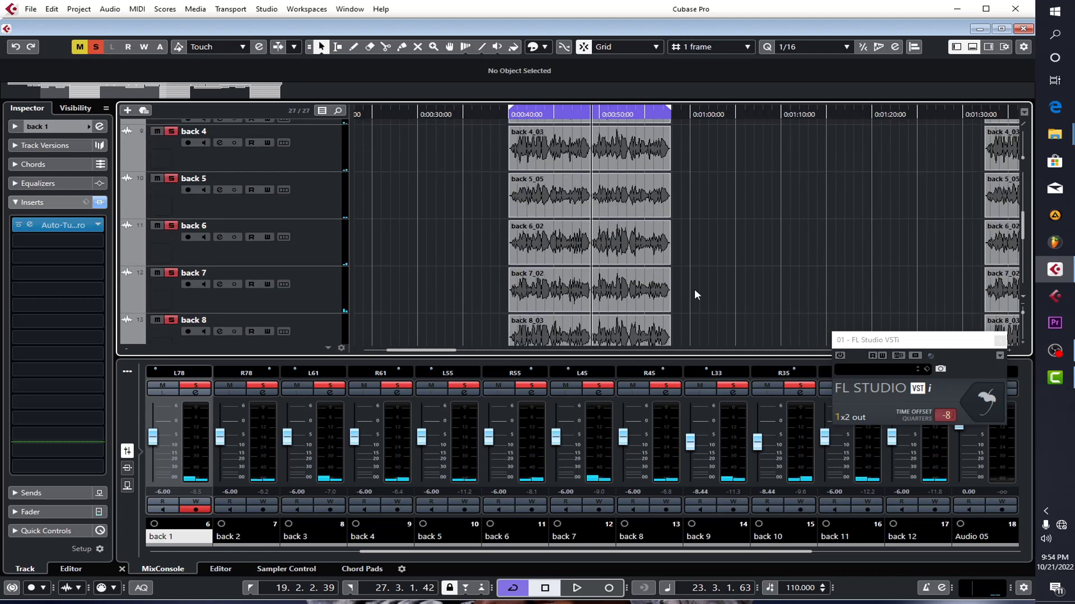
scroll(694, 288, "up", 3)
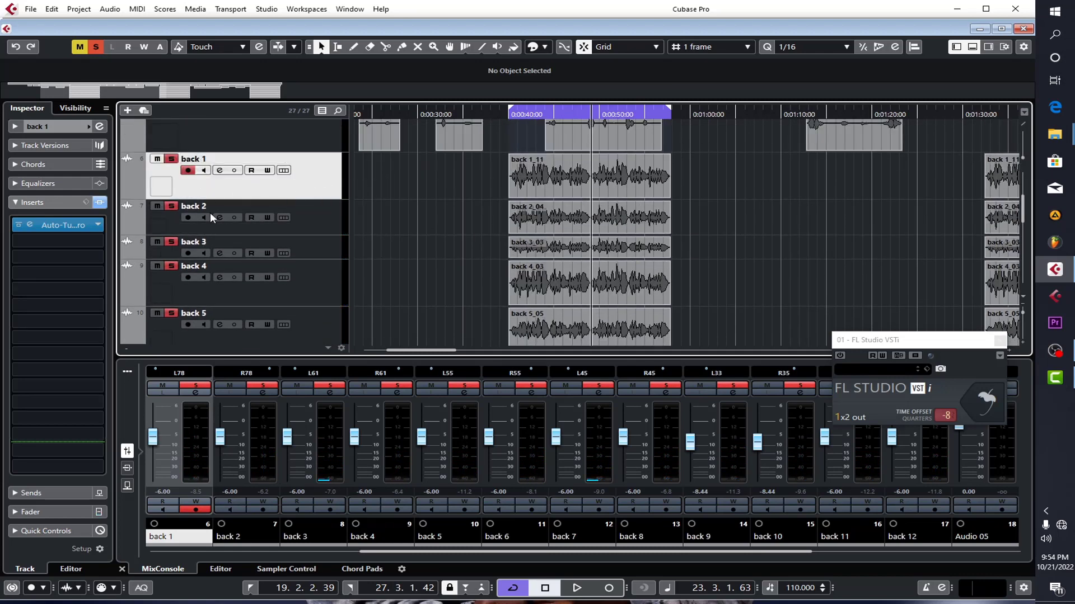
scroll(312, 234, "down", 7)
scroll(311, 241, "down", 4)
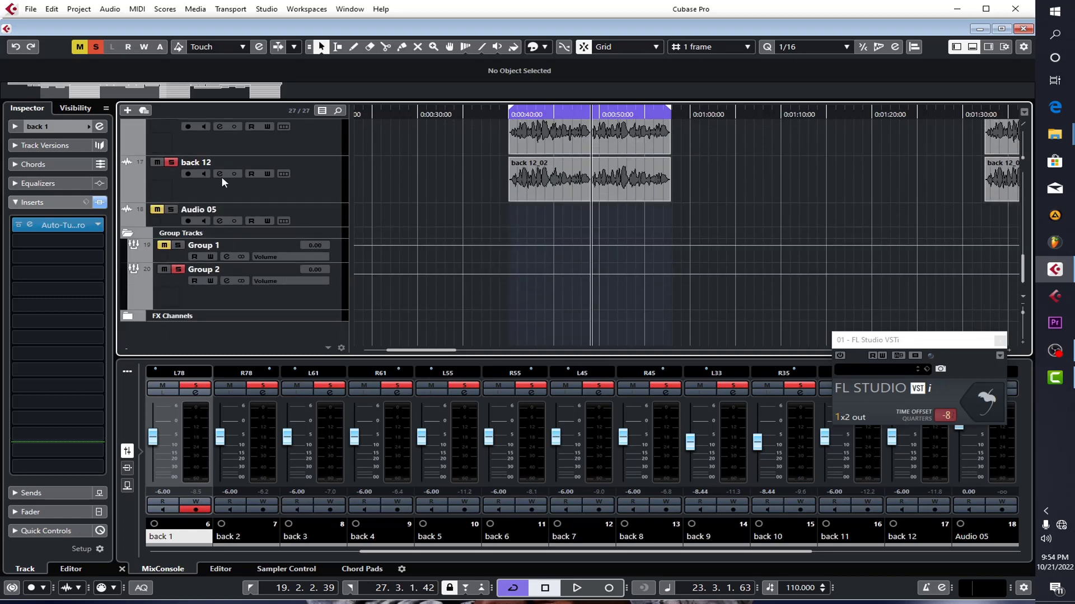
scroll(430, 202, "up", 1)
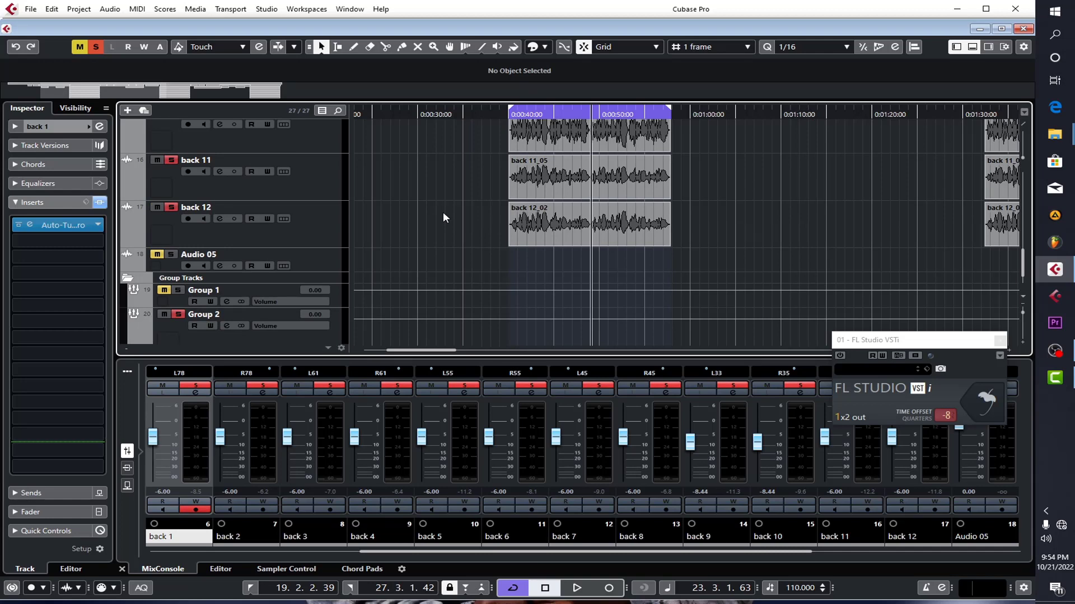
- Turn off the solo on Group 2 and solo the back 1 track instead
scroll(443, 217, "up", 10)
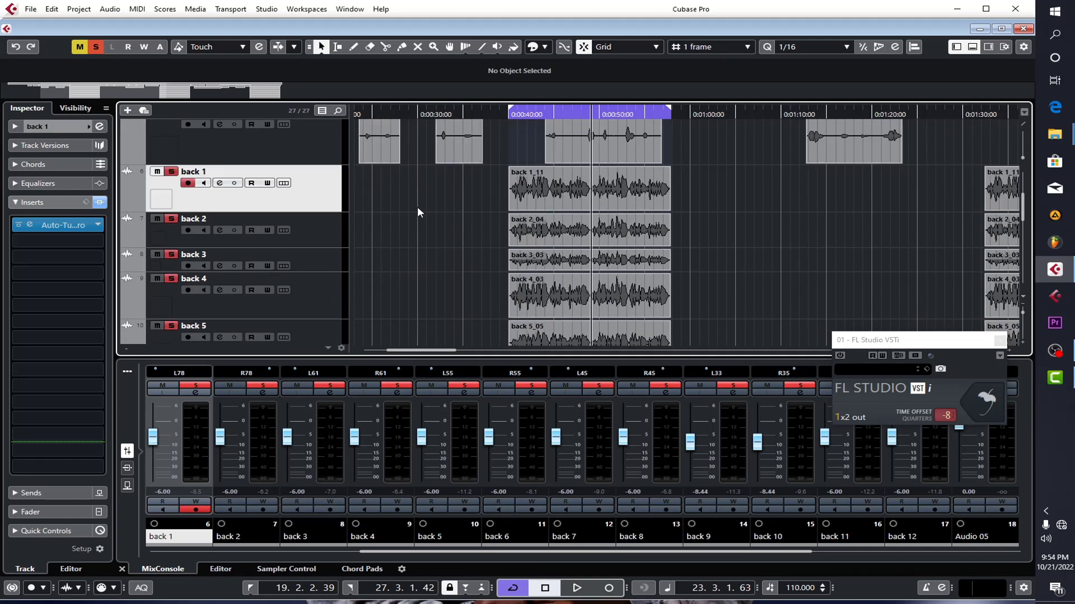
scroll(406, 211, "down", 10)
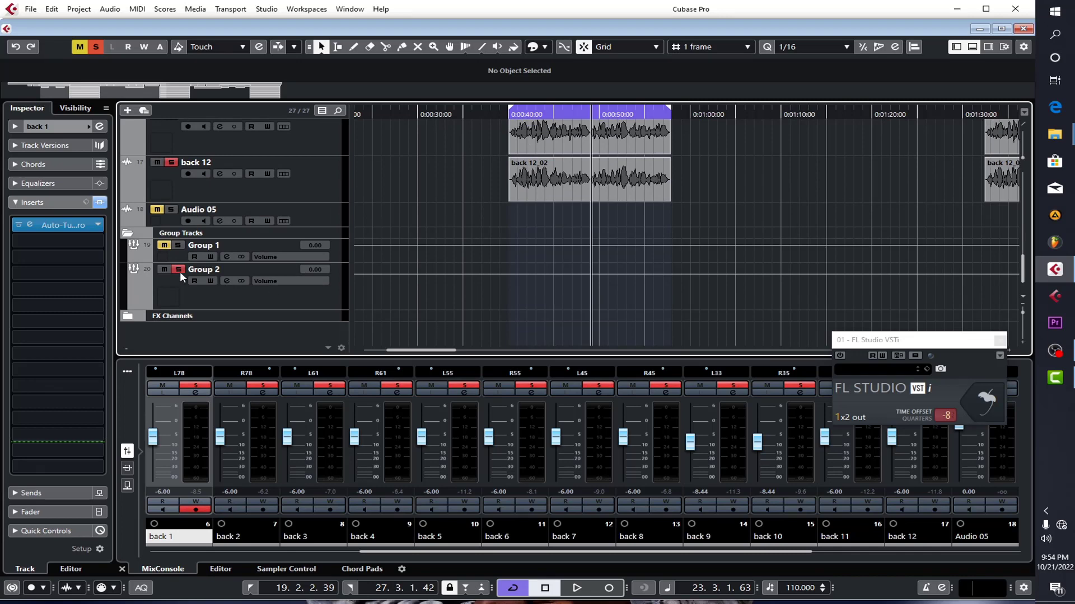
left_click(178, 269)
scroll(439, 210, "up", 10)
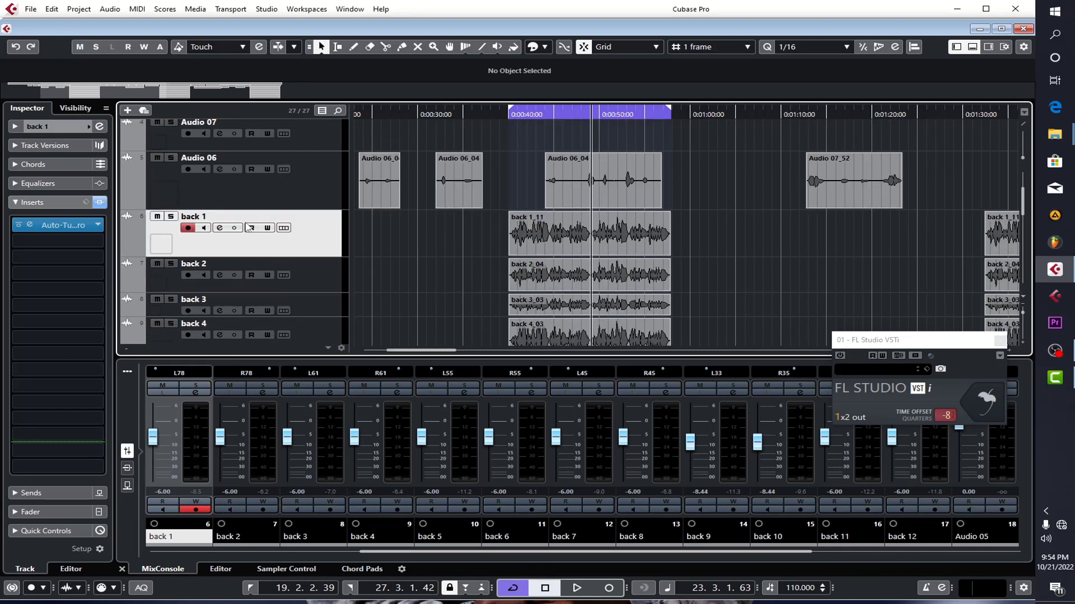
left_click(170, 216)
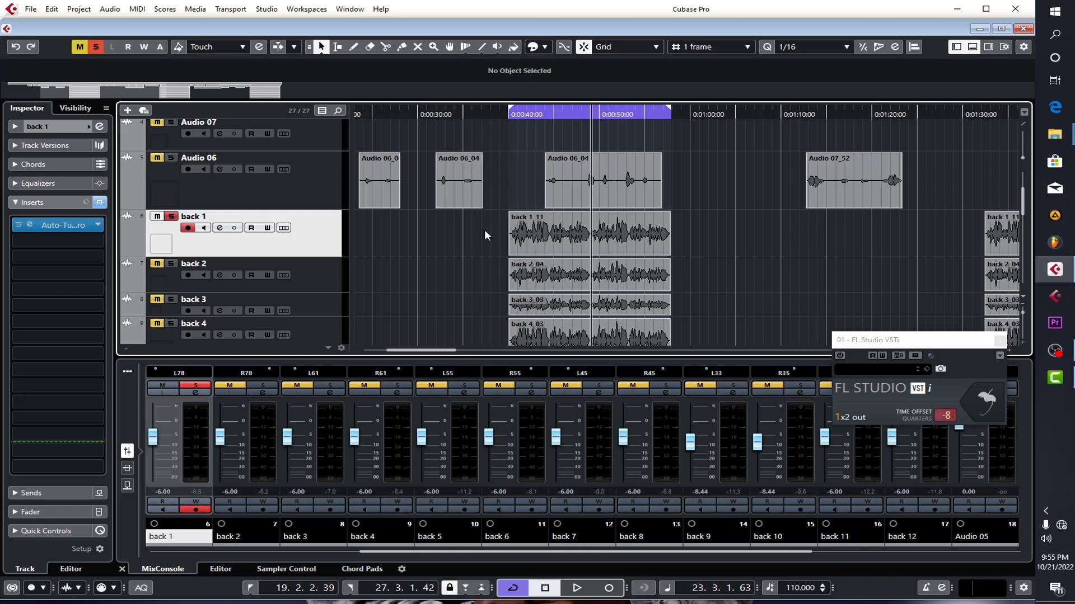
- Audition the soloed back 1 track from the start of the looped section, and stop playback
key("KP_1")
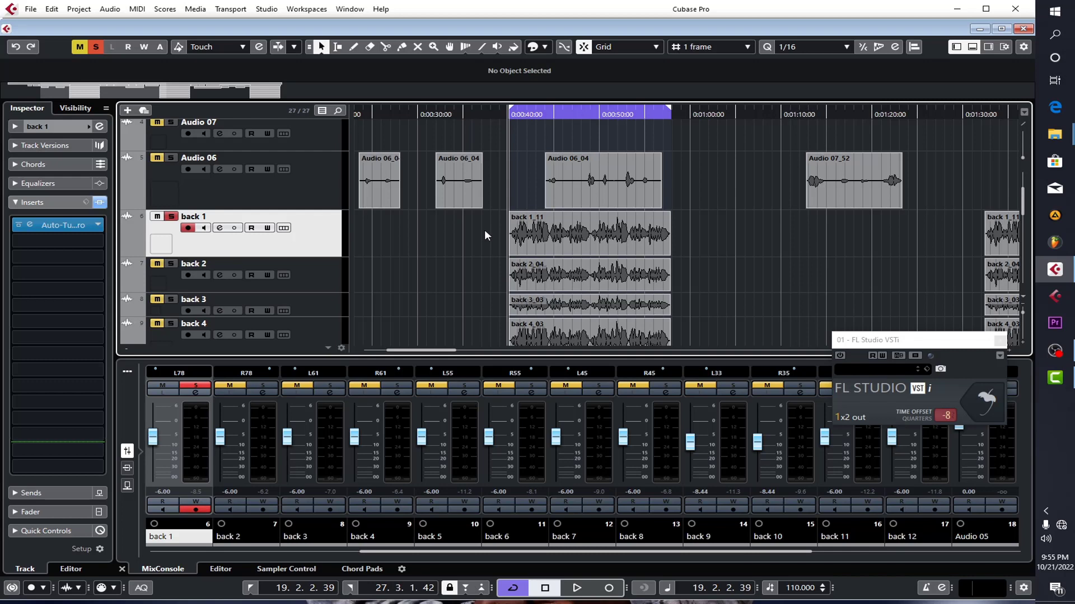
key("space")
scroll(418, 176, "down", 1)
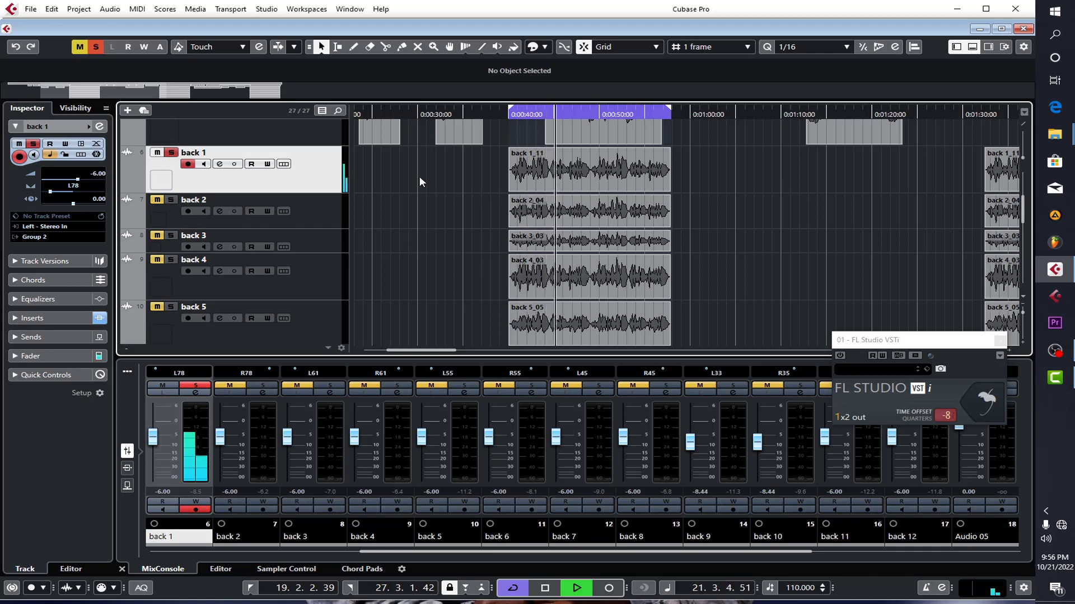
key("h")
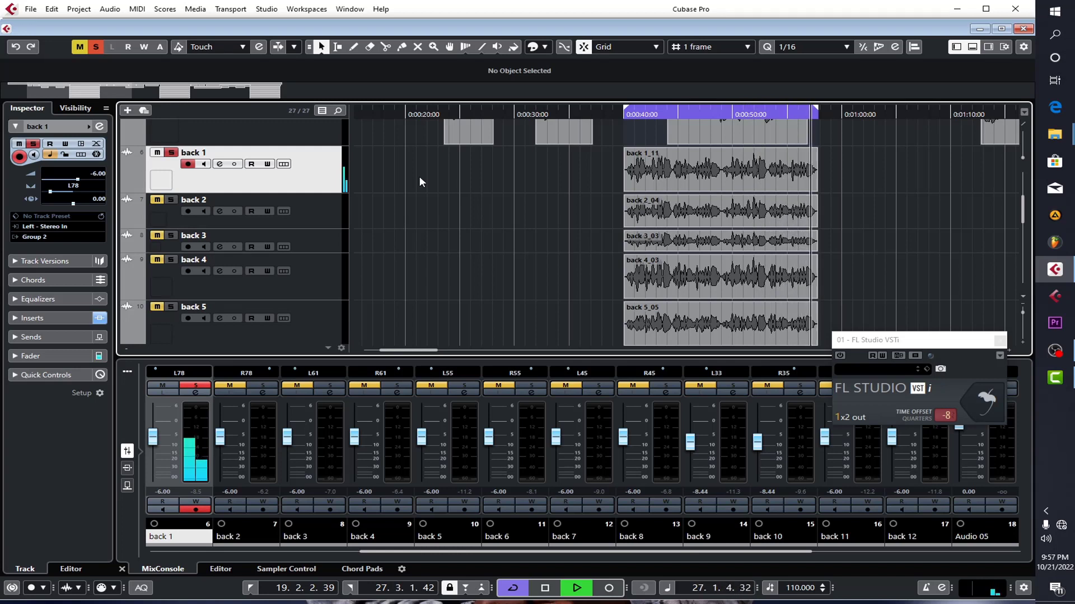
key("space")
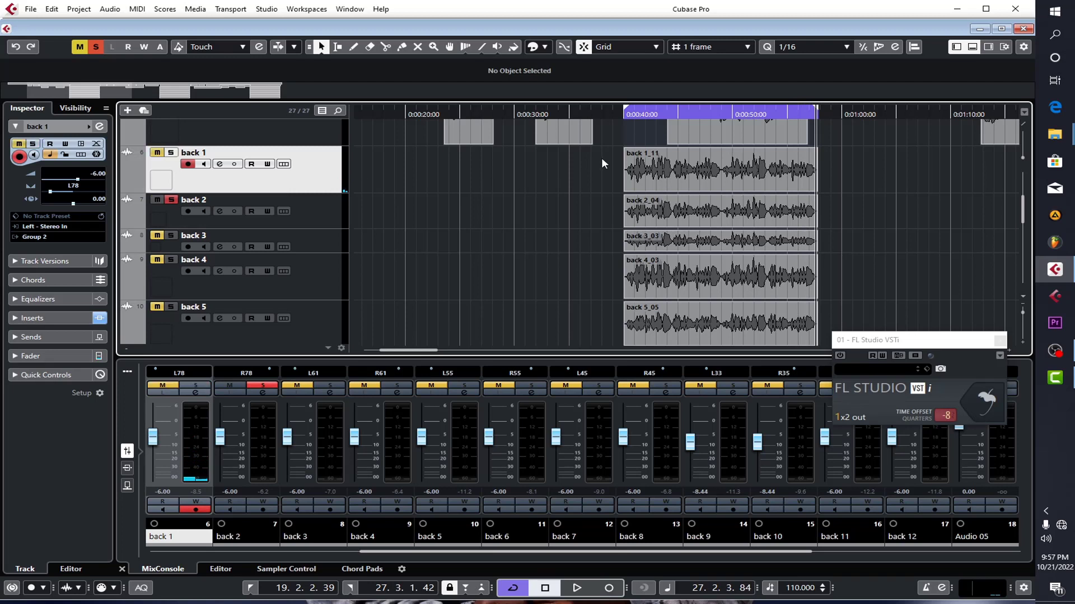
- Audition back 2 and back 3 one after the other, each soloed on its own in the looped section
key("space")
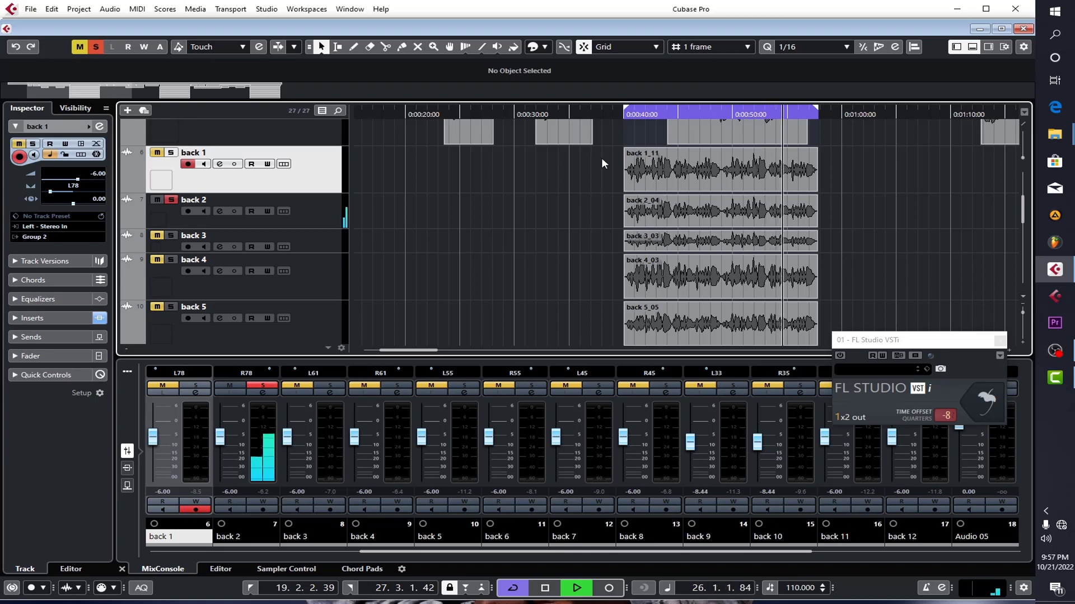
key("space")
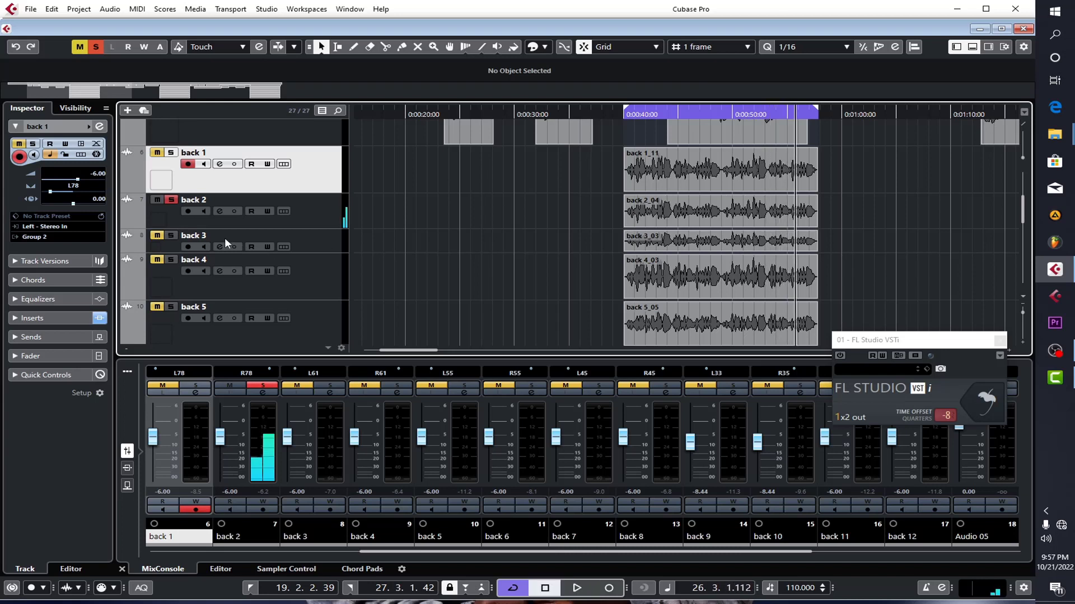
left_click(171, 235)
left_click(170, 200)
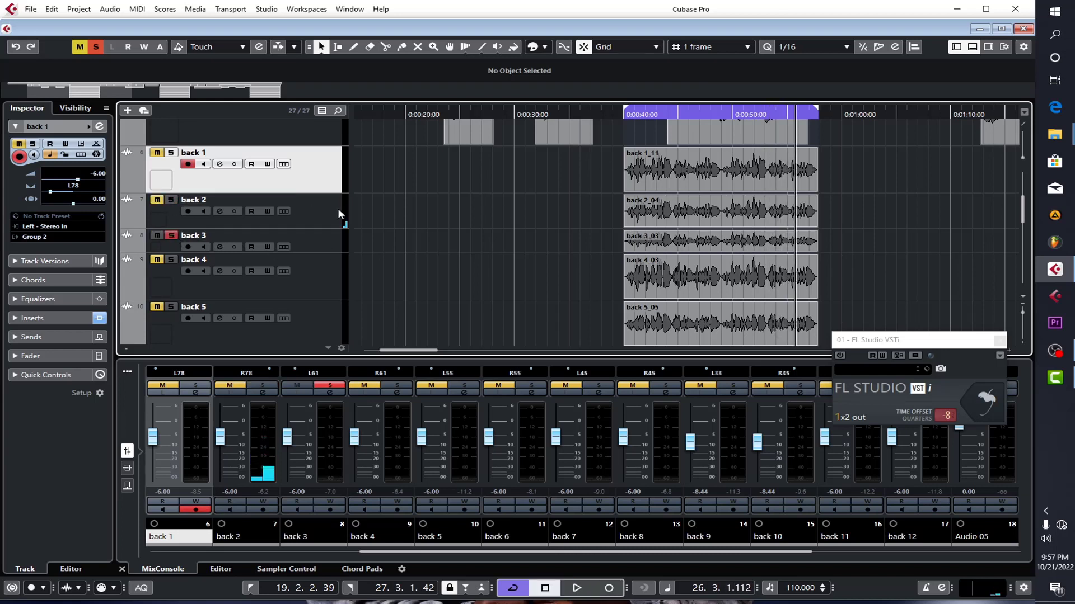
key("space")
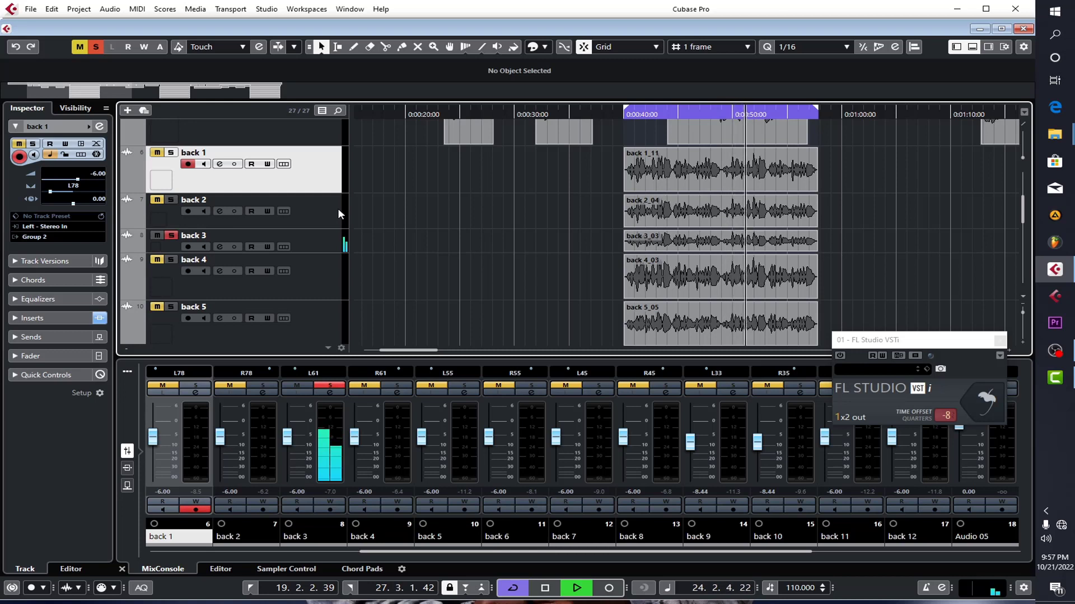
key("space")
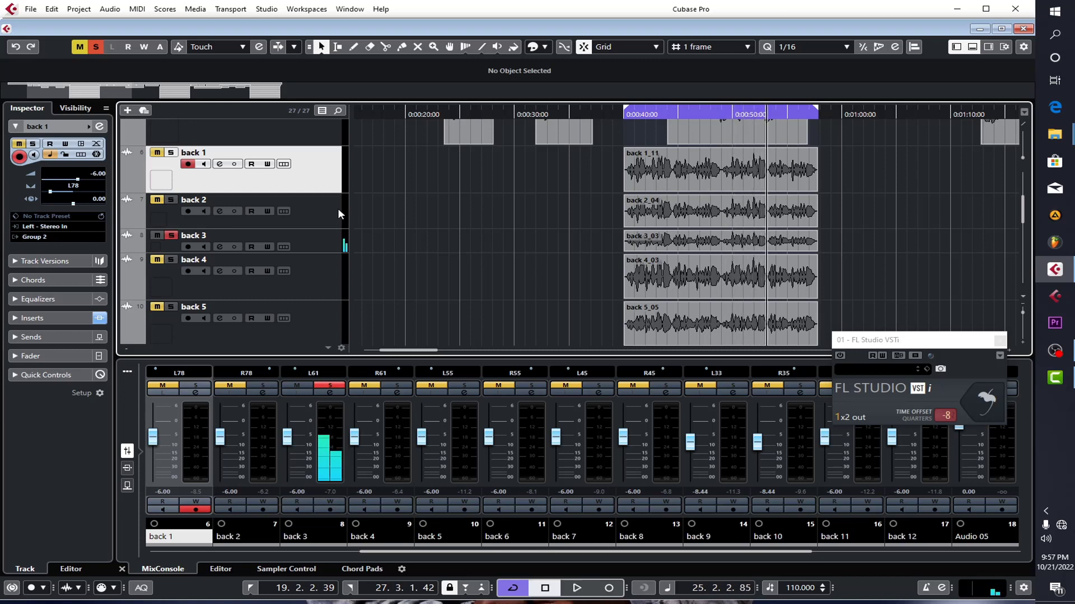
- Move the solo to back 4 and on to back 5, auditioning each track alone in the loop
left_click(171, 260)
left_click(171, 235)
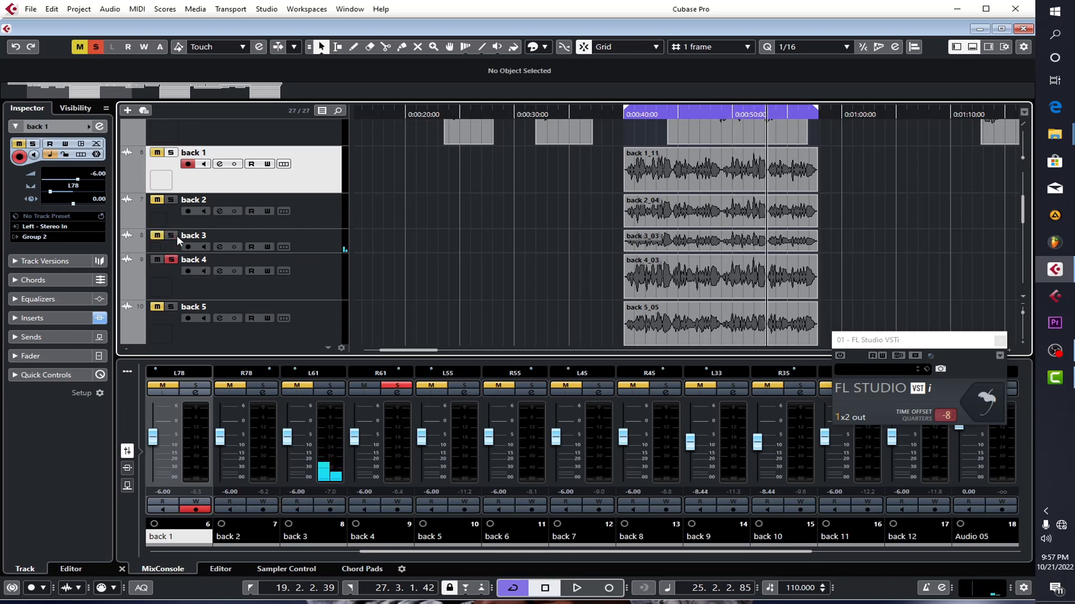
key("space")
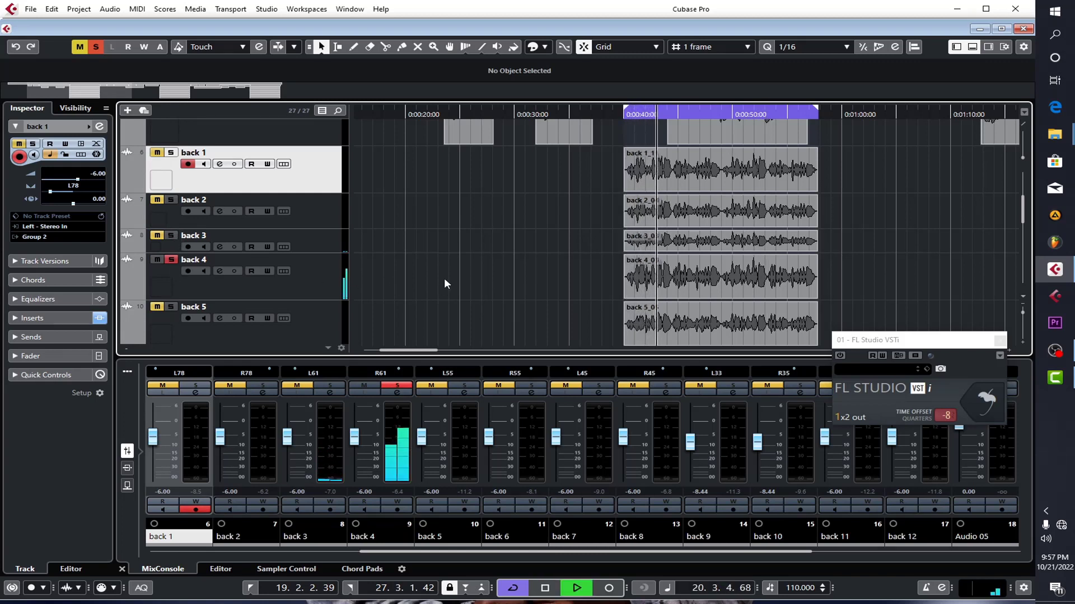
scroll(444, 277, "down", 2)
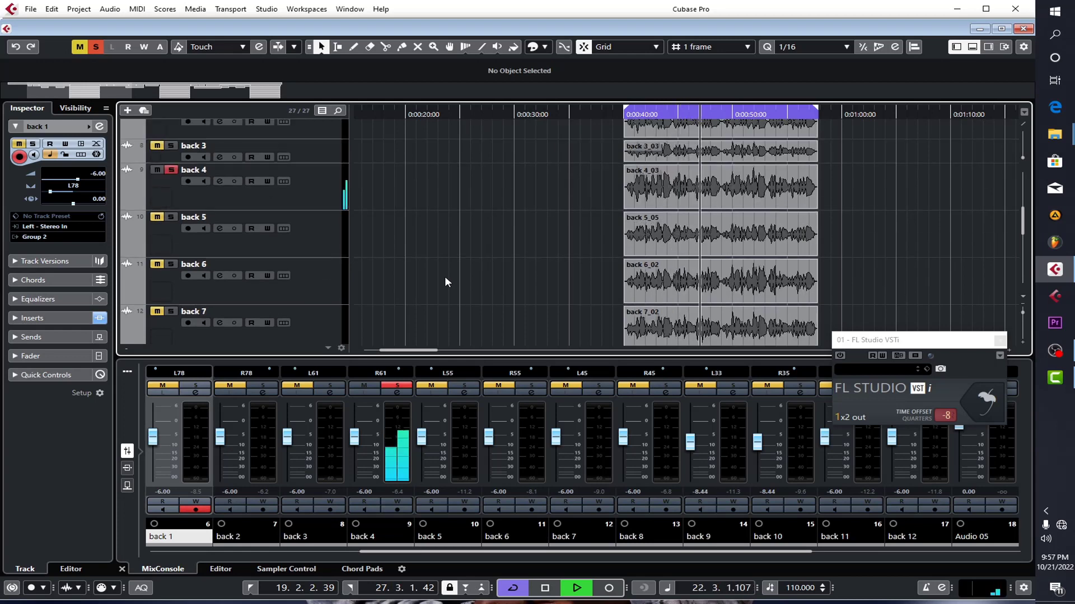
left_click(171, 217)
key("space")
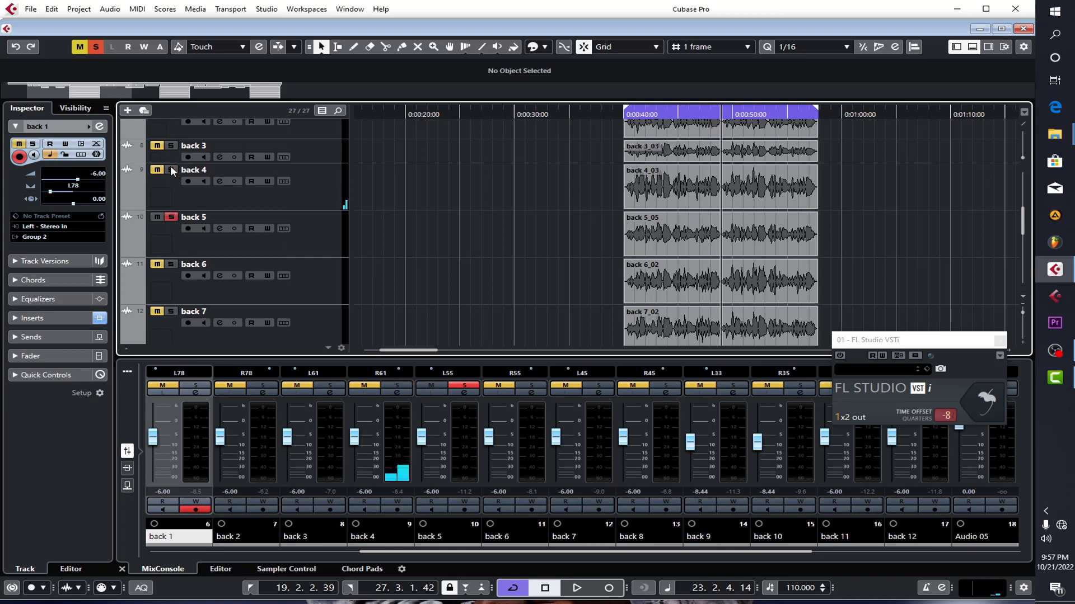
key("space")
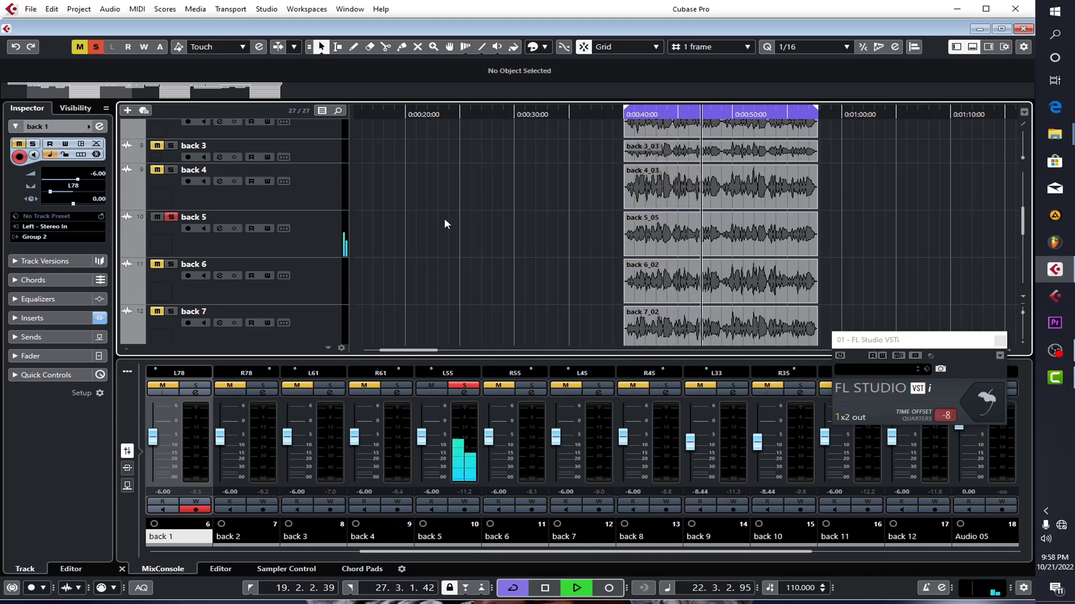
key("space")
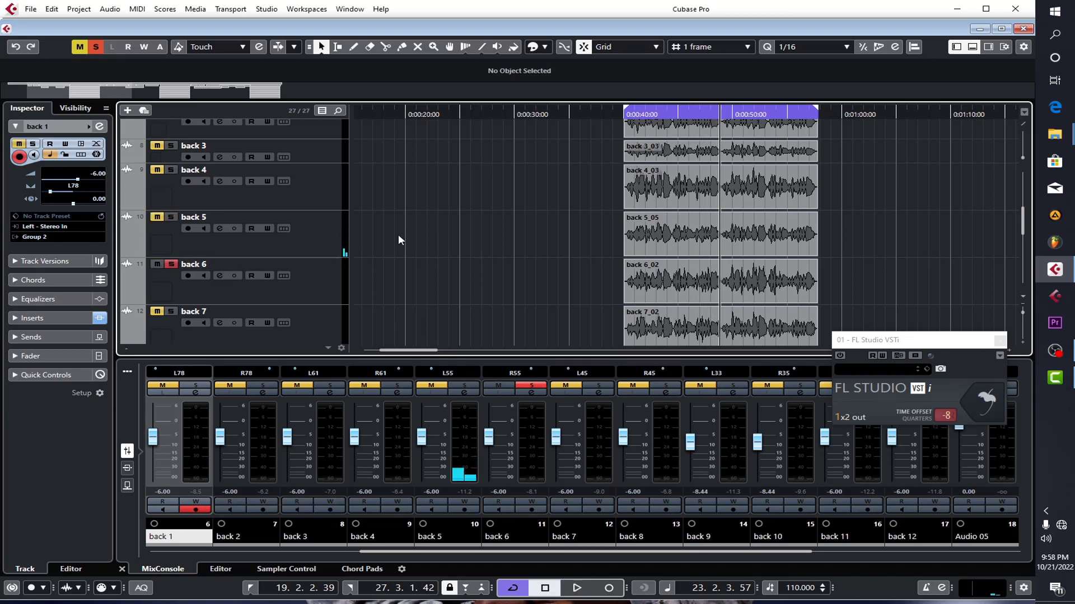
- Listen to back 6 and back 7 individually in solo, stopping playback after each track
key("space")
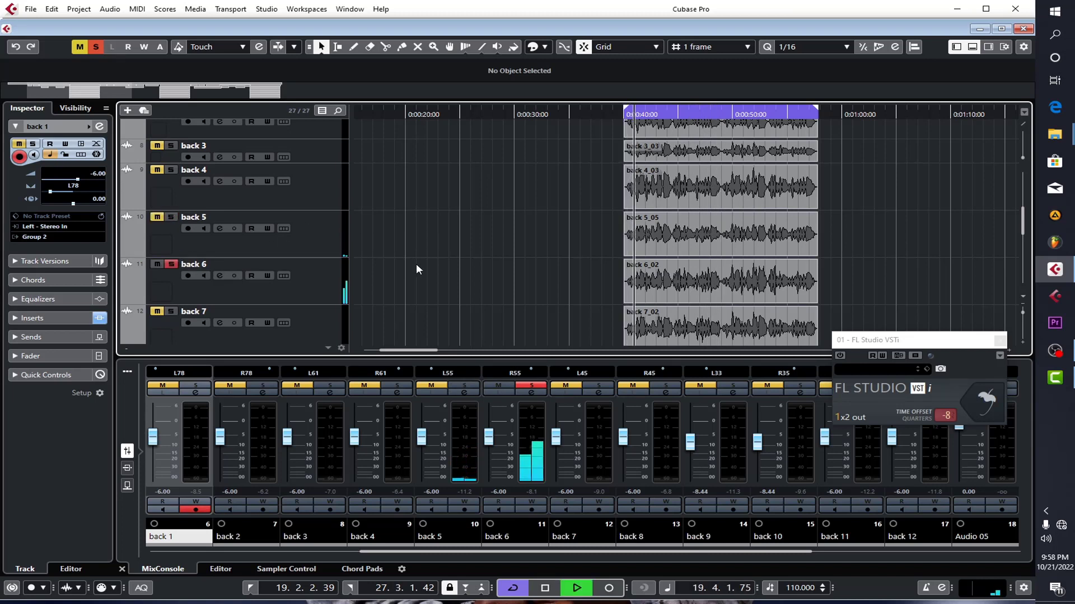
scroll(421, 270, "down", 1)
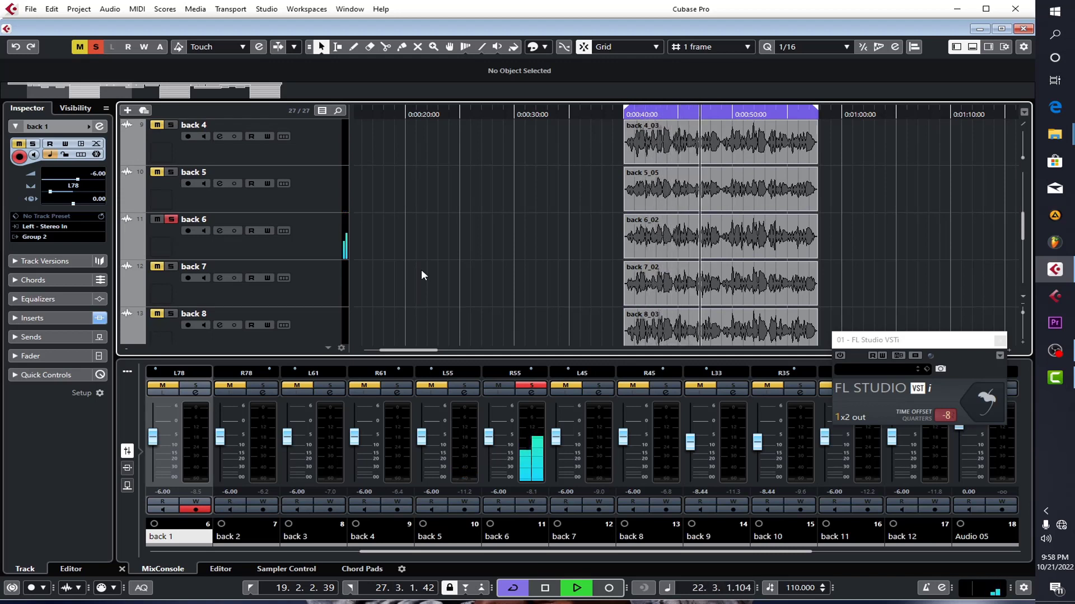
key("space")
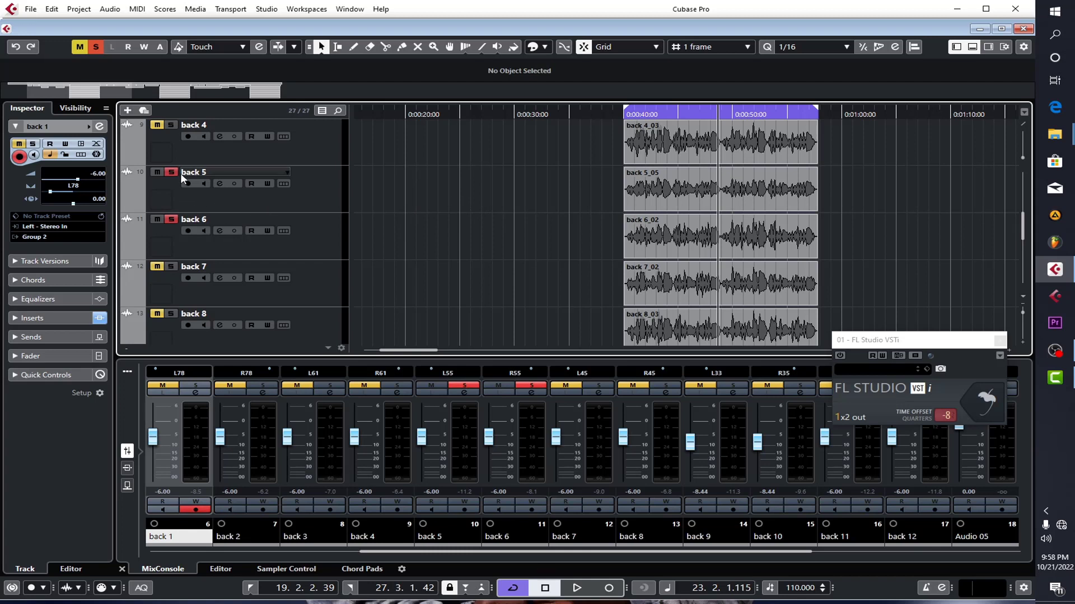
left_click(171, 266)
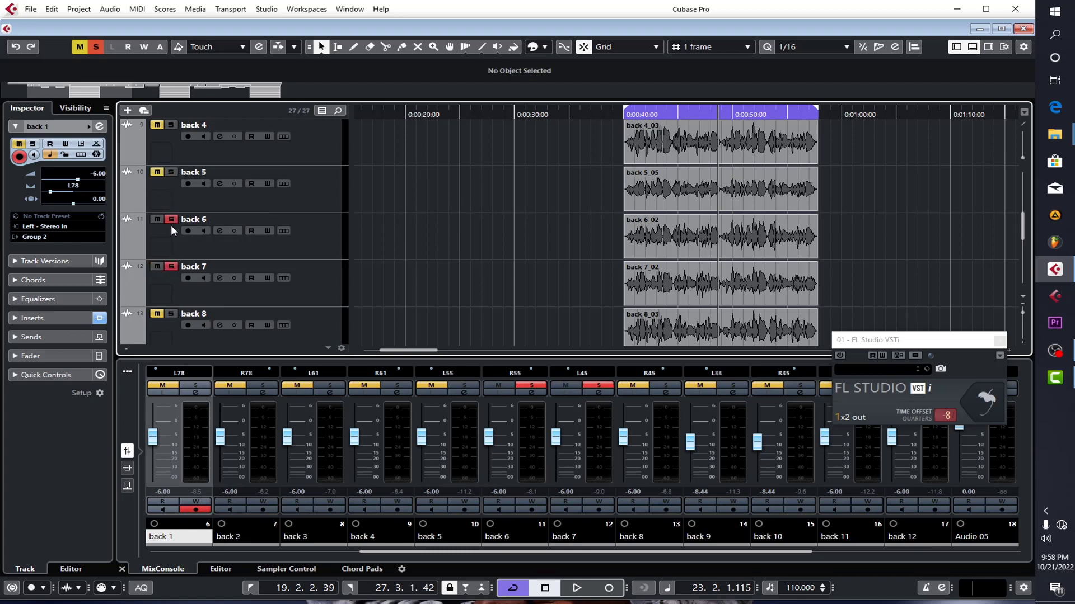
key("space")
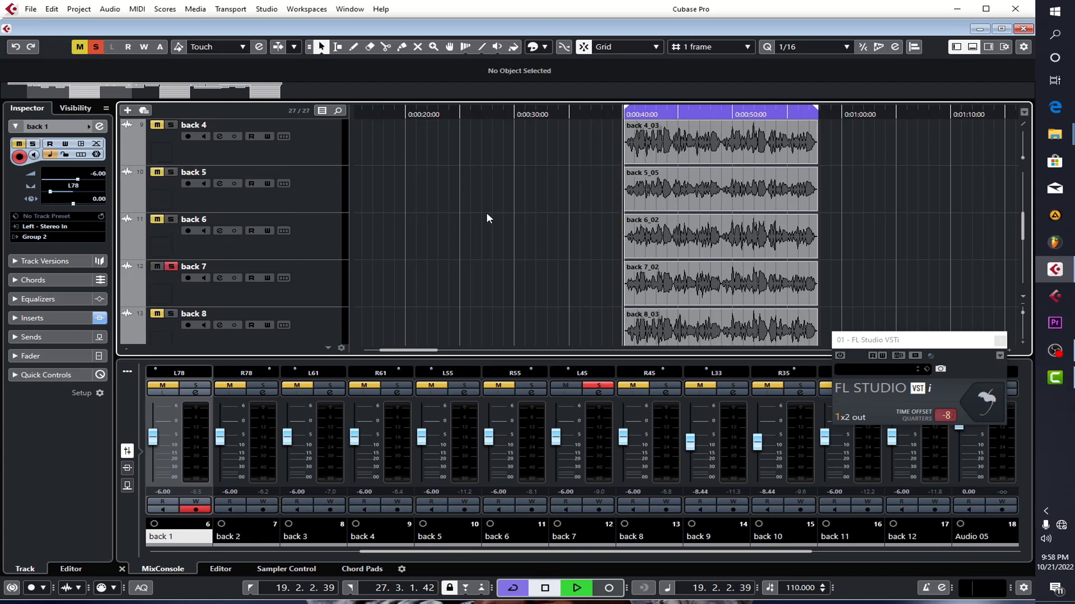
scroll(493, 254, "down", 2)
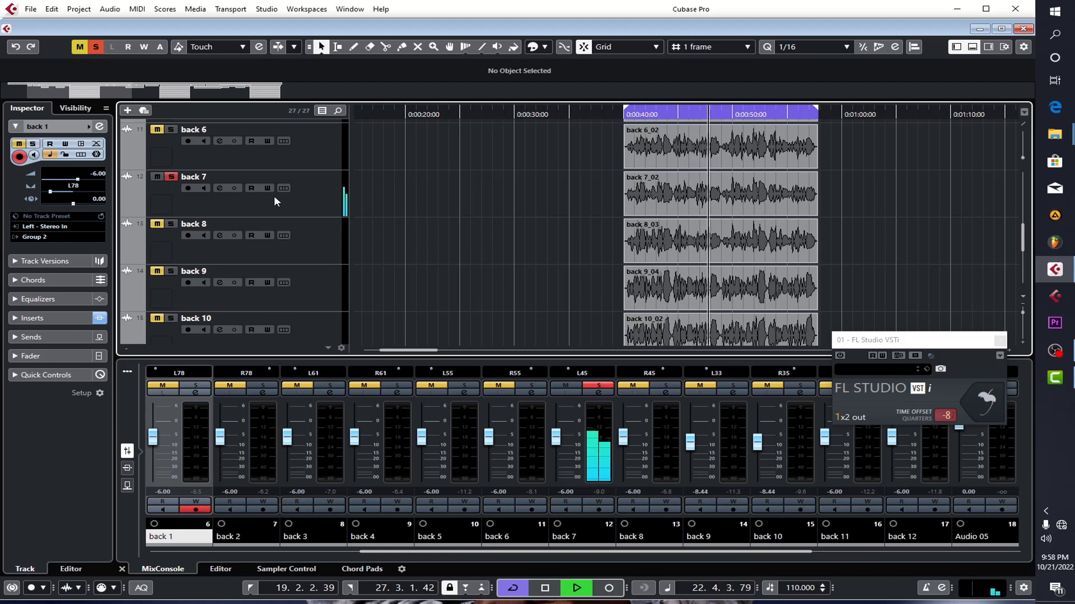
key("space")
- Solo back 8 and play it alone in the loop, and do the same with back 9
left_click(170, 224)
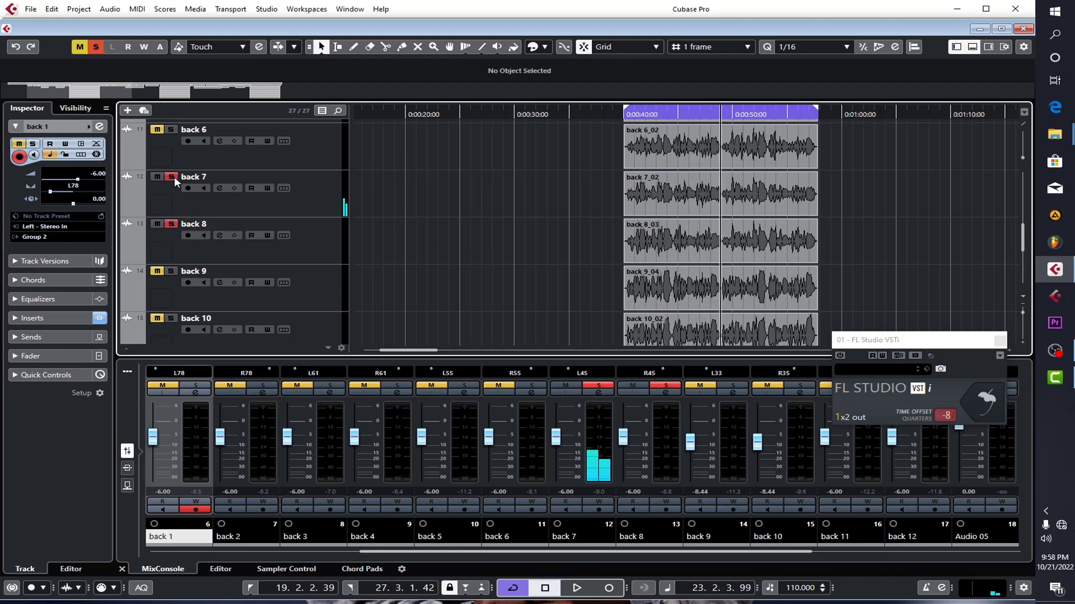
key("space")
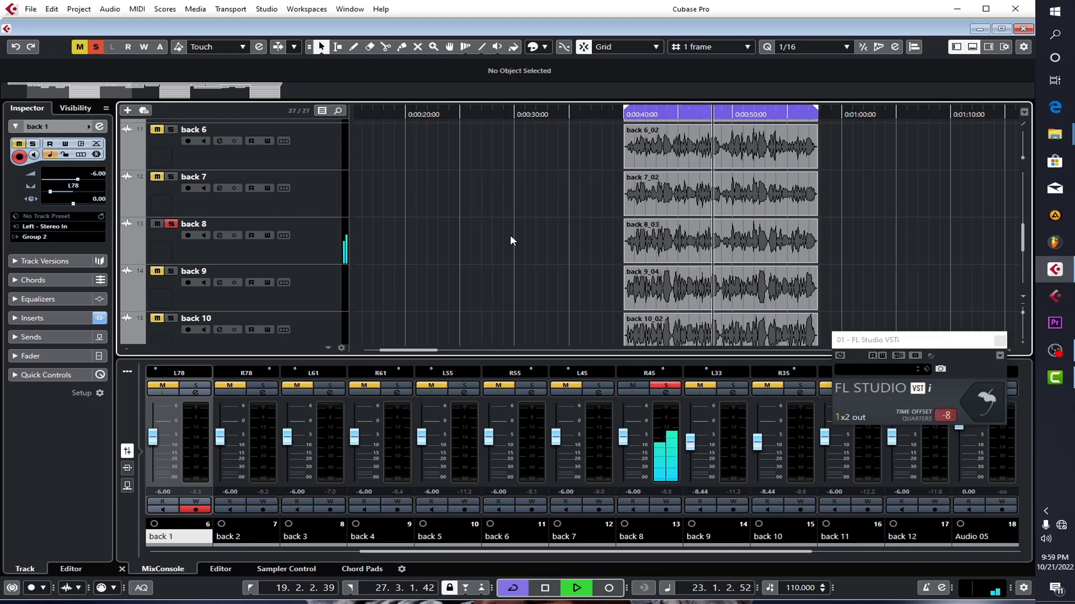
key("space")
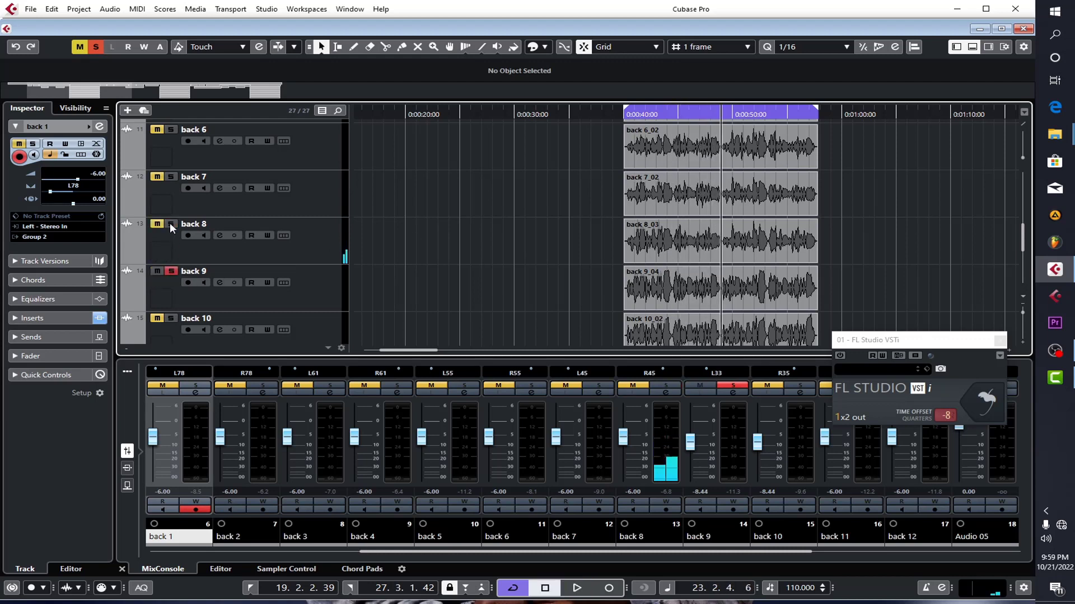
key("space")
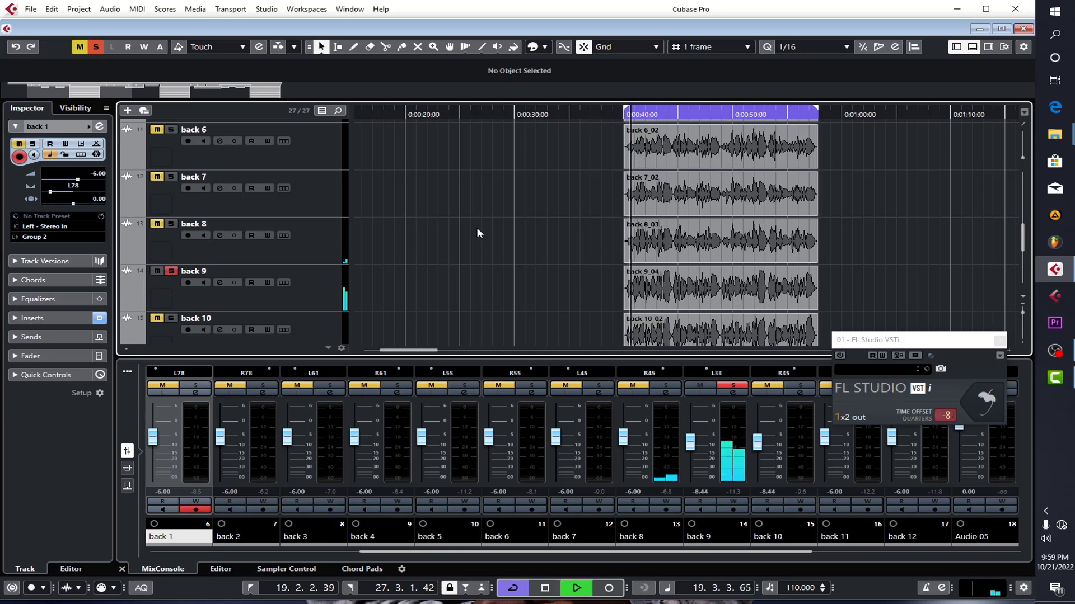
scroll(485, 275, "down", 1)
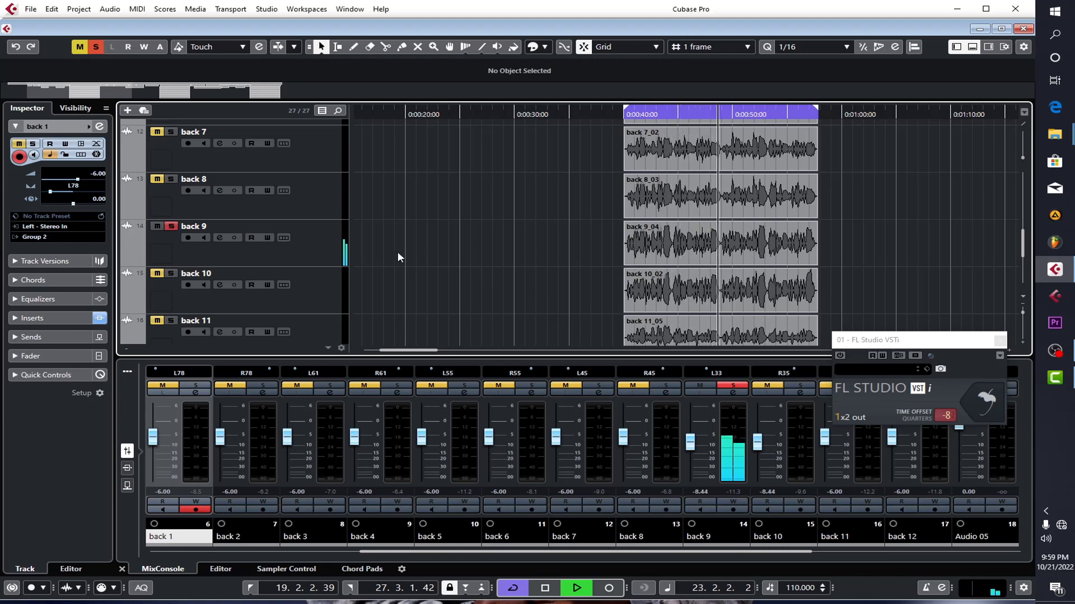
key("space")
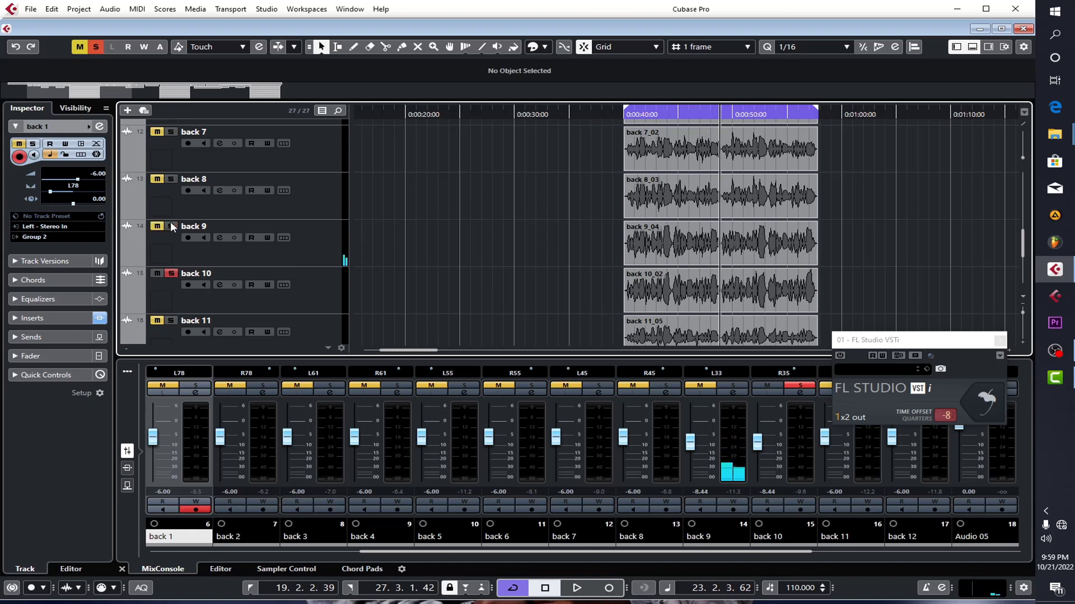
- Audition back 10 and back 11 separately in solo, and stop playback
key("space")
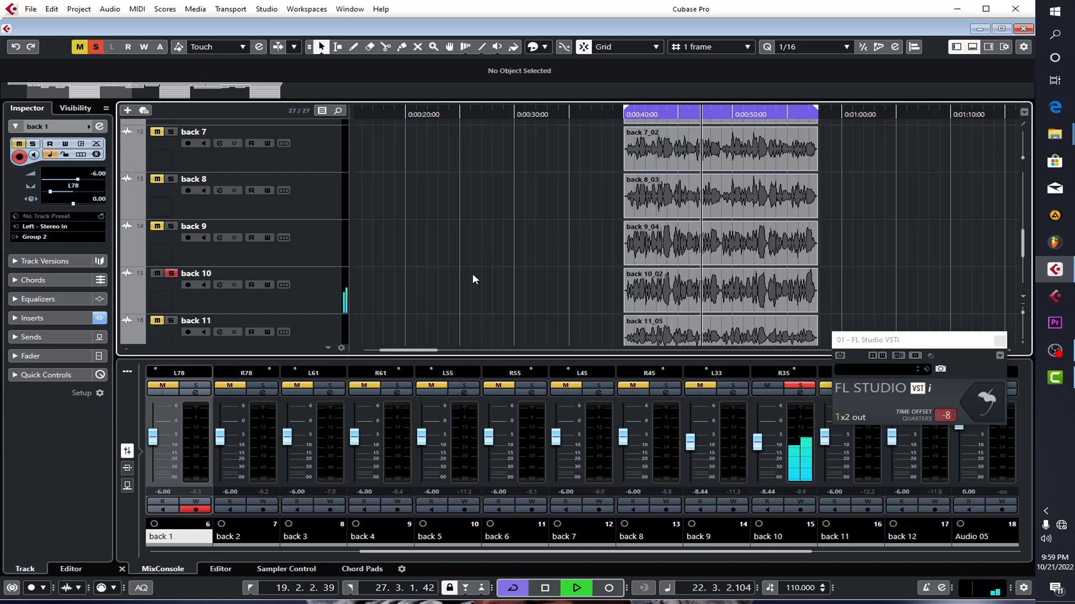
key("space")
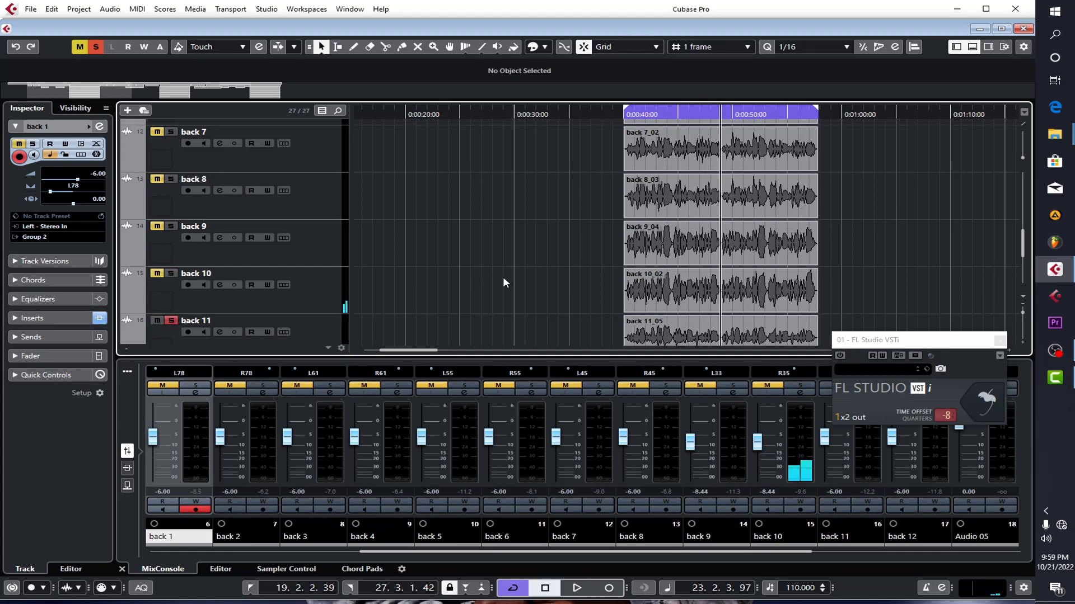
key("space")
scroll(502, 276, "down", 2)
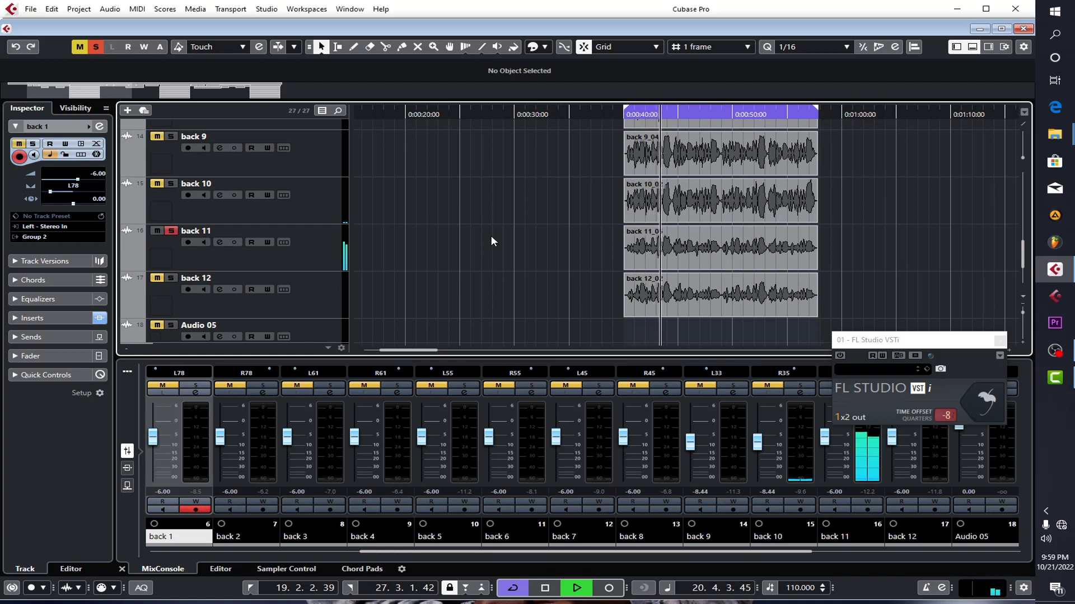
key("space")
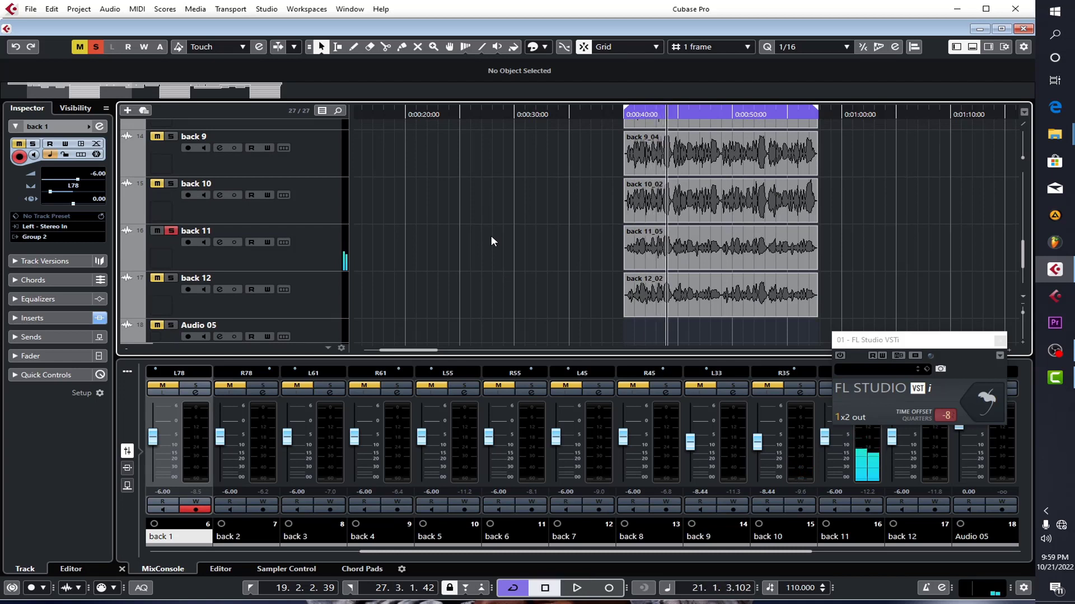
- Play back 11 alone, move the solo to back 12 and audition it from the loop start, stopping playback after each track
key("space")
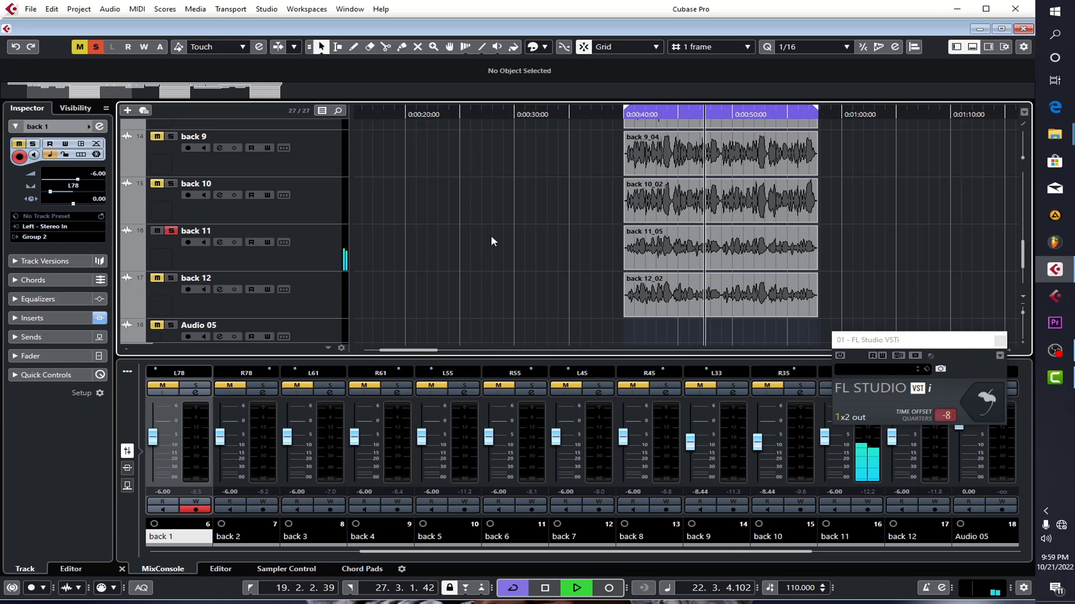
key("space")
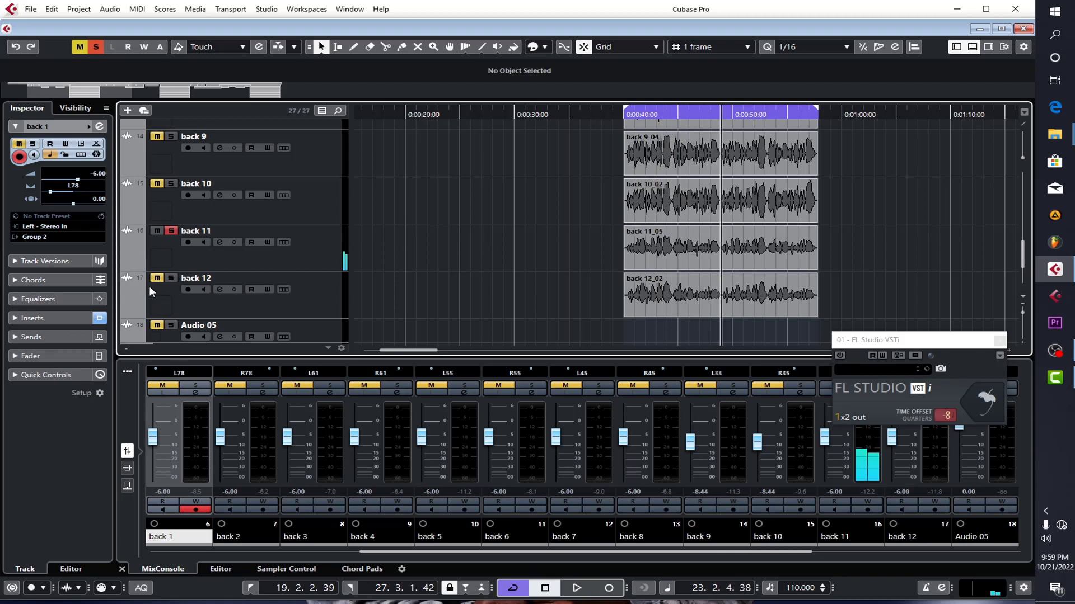
key("KP_1")
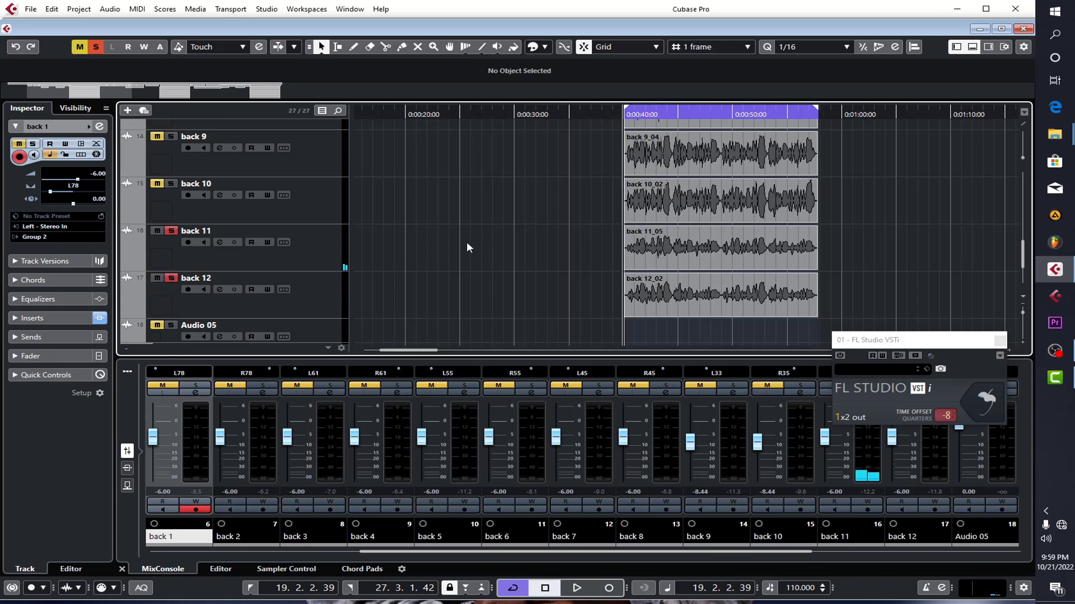
key("space")
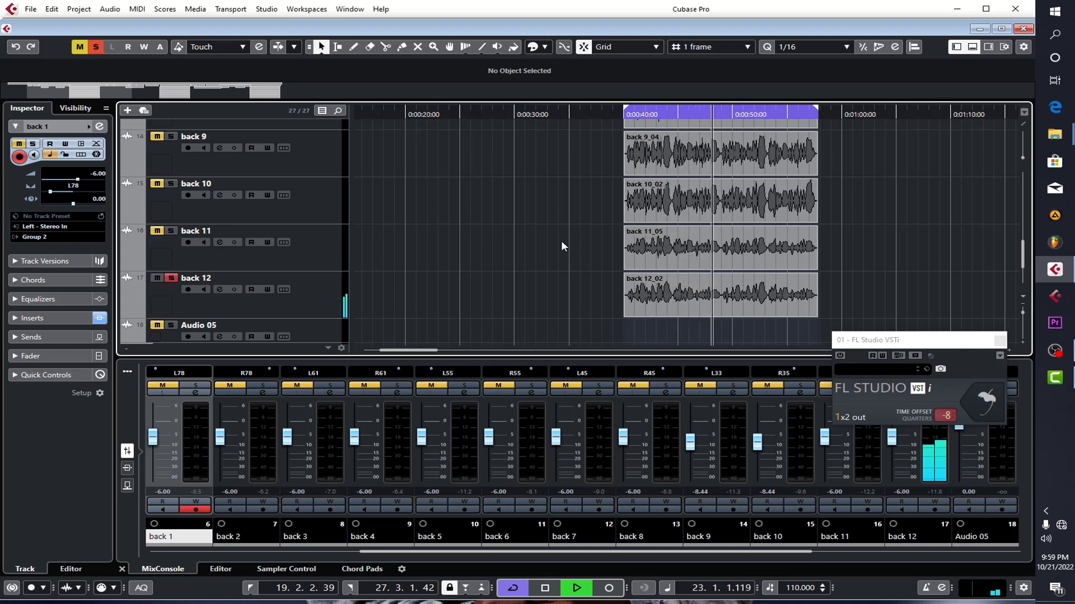
key("space")
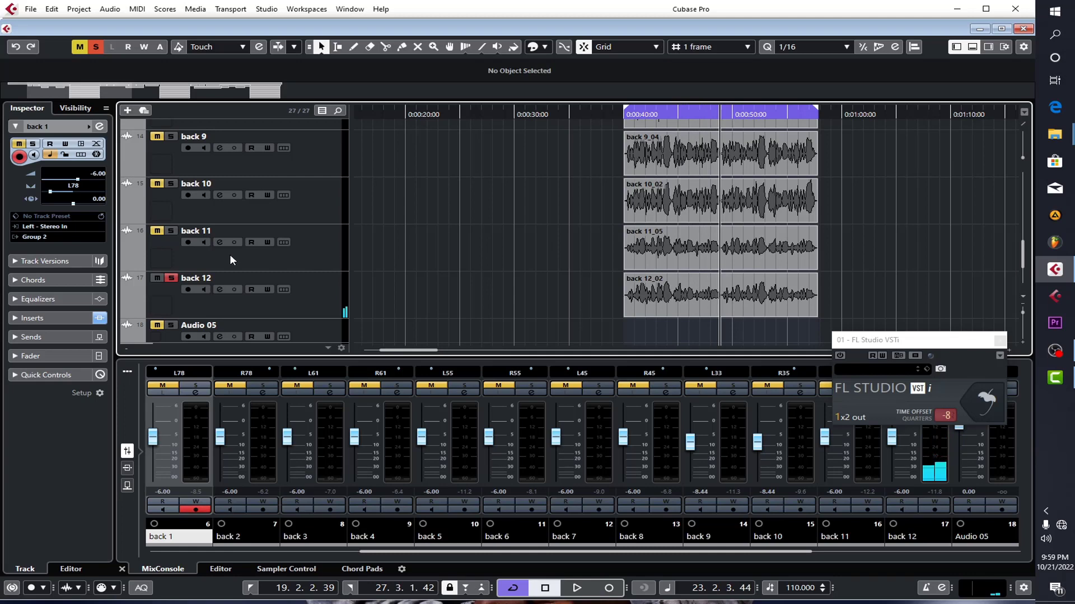
- Select the Group 2 channel, bypass all its inserts and sends, and show its list of insert effects
scroll(463, 257, "down", 3)
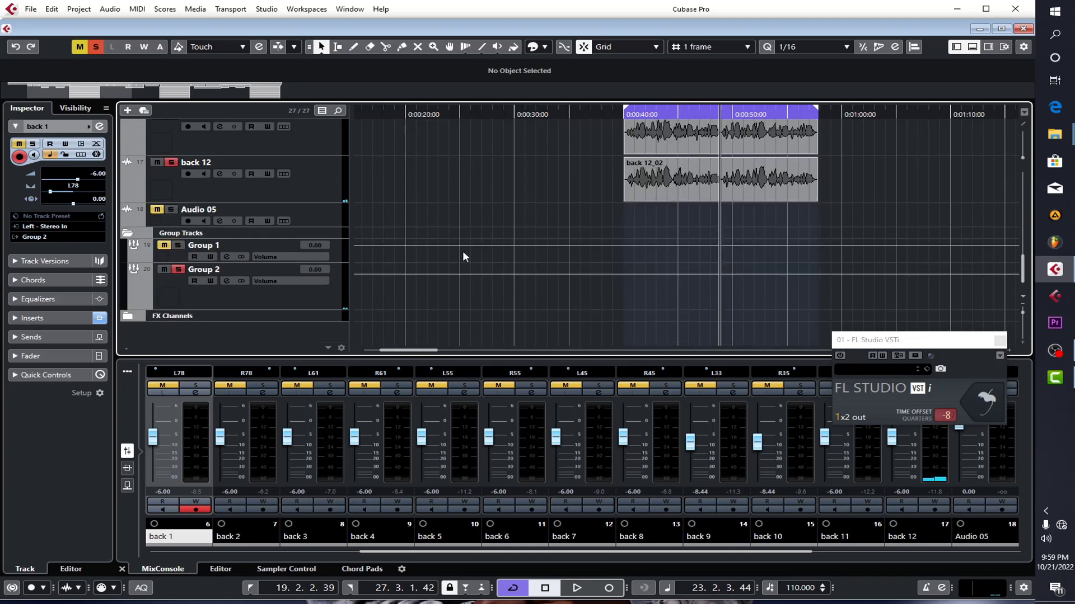
left_click(184, 298)
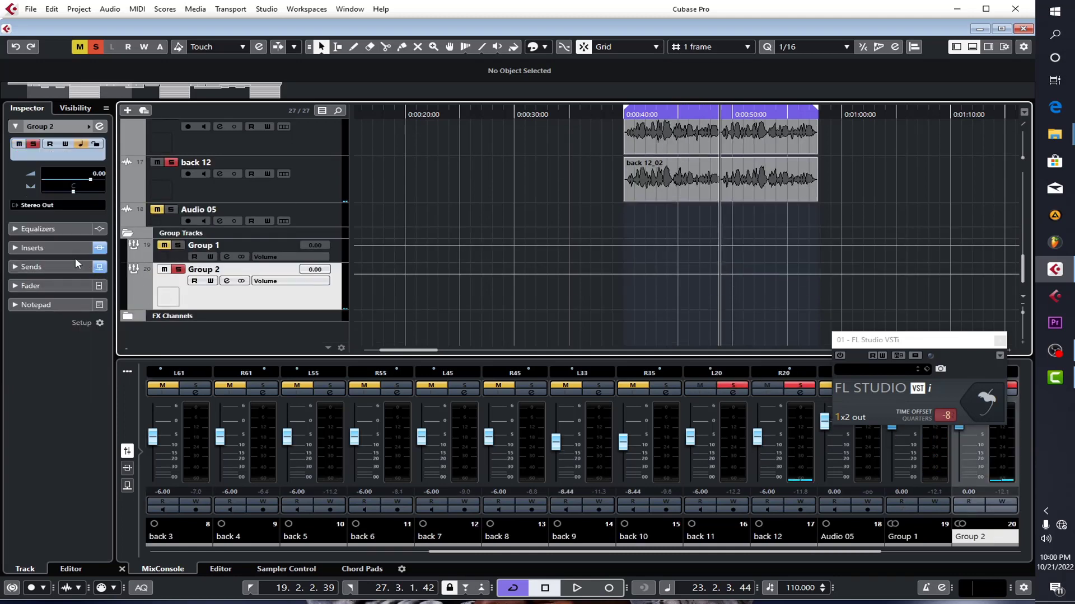
left_click(99, 249)
left_click(86, 267)
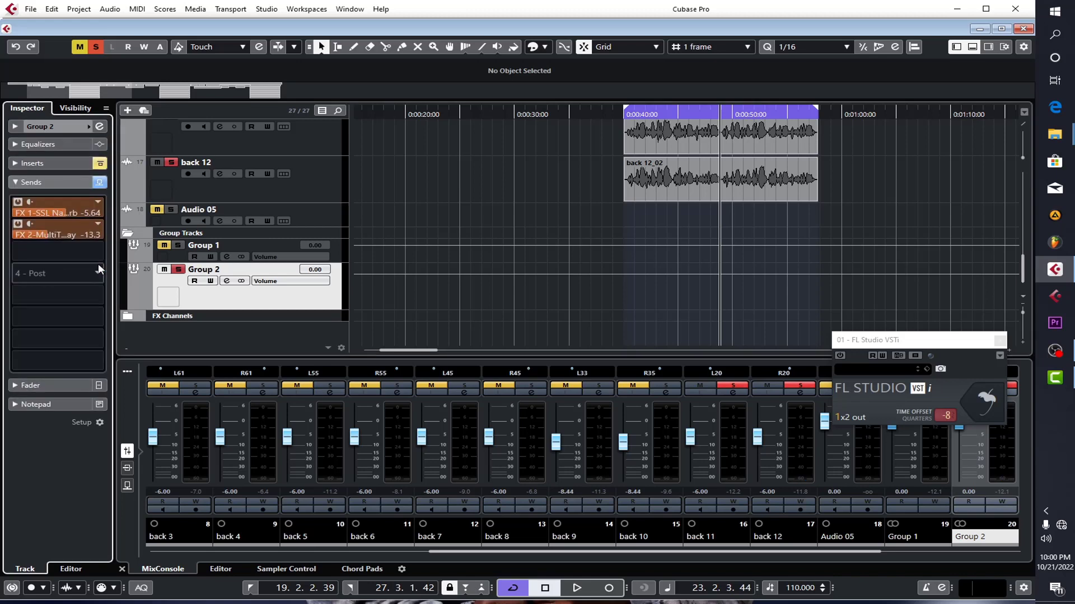
left_click(60, 163)
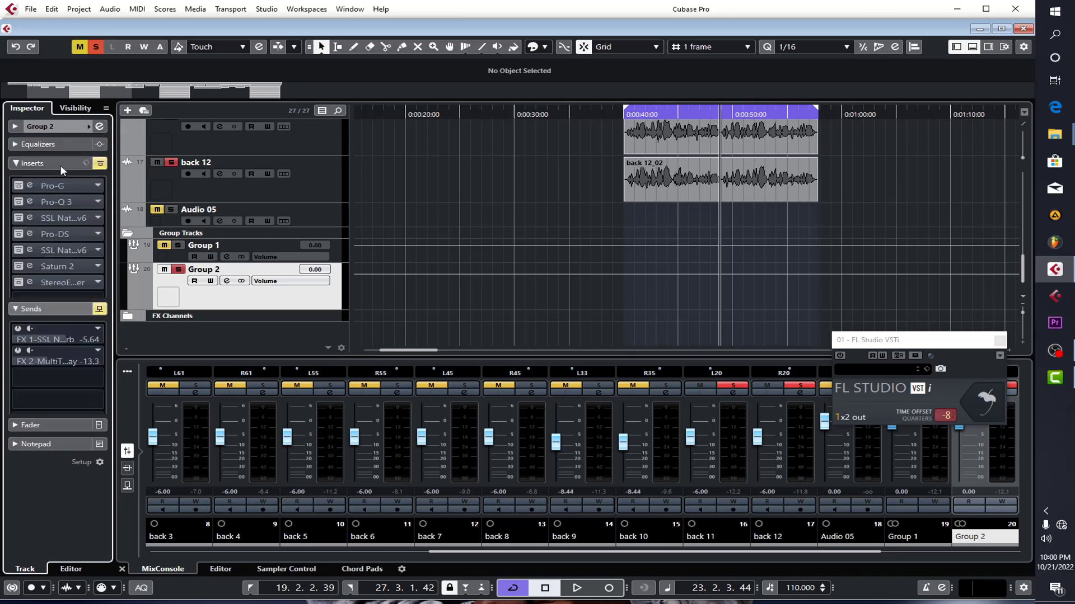
- Clear the existing solo and solo the Group 2 channel with all the backing tracks routed to it
scroll(445, 232, "up", 5)
scroll(444, 232, "up", 3)
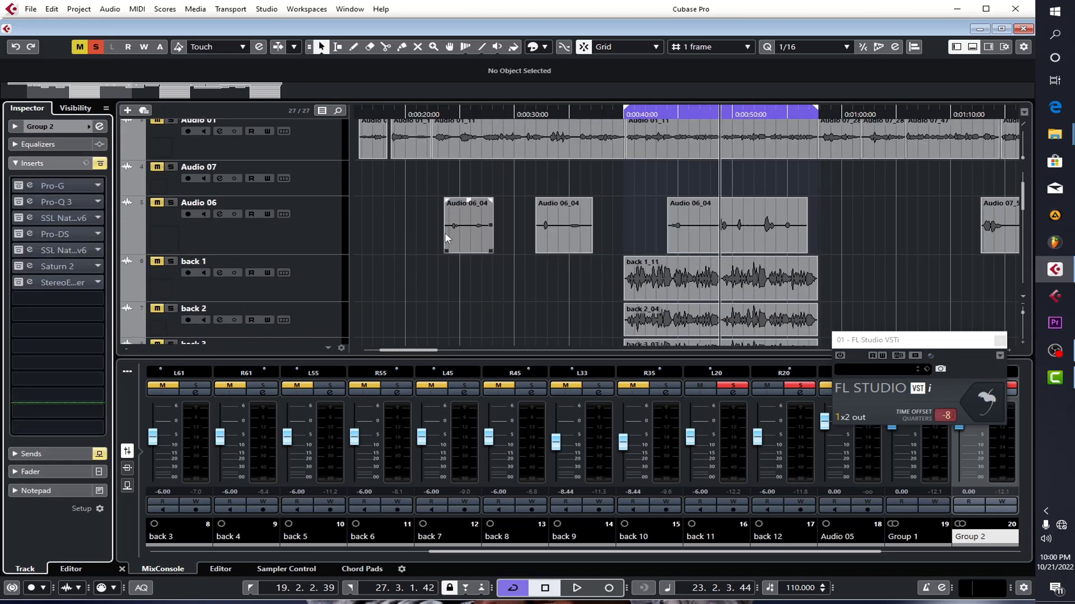
scroll(444, 233, "down", 6)
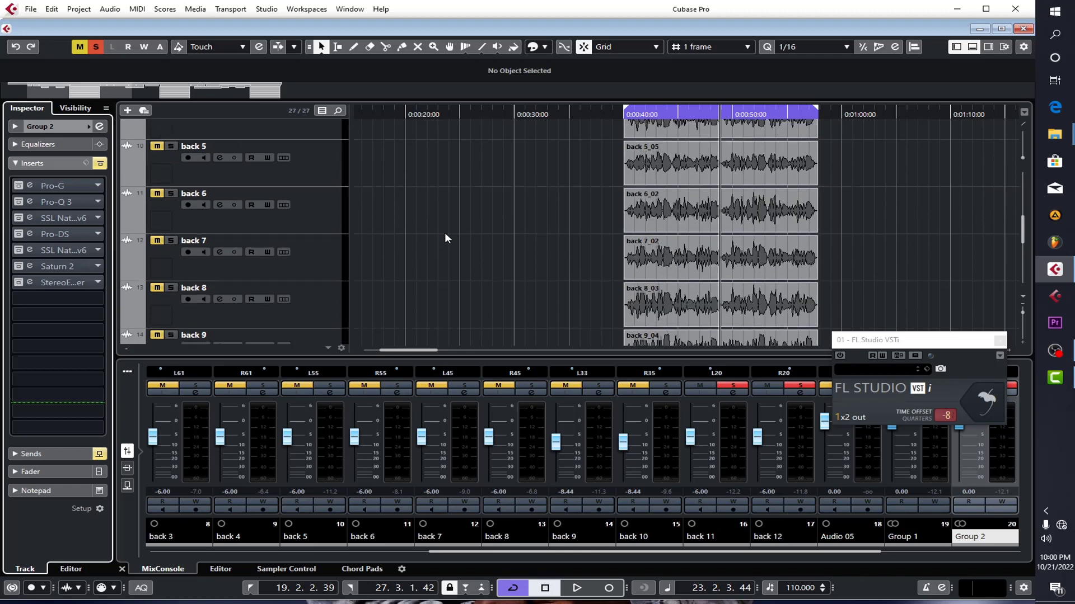
left_click(96, 46)
scroll(499, 224, "down", 3)
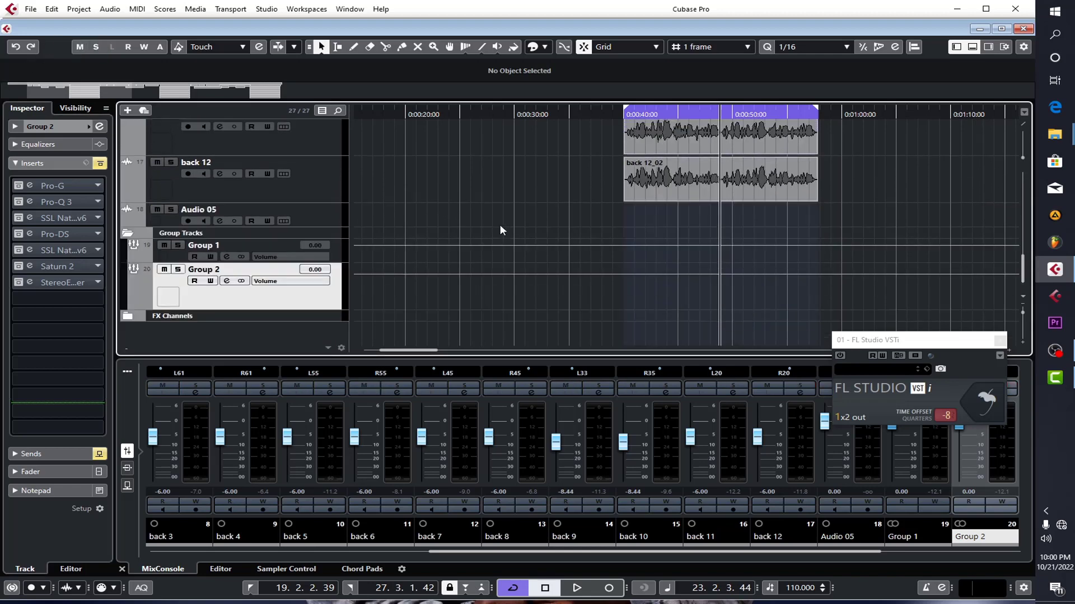
left_click(178, 270)
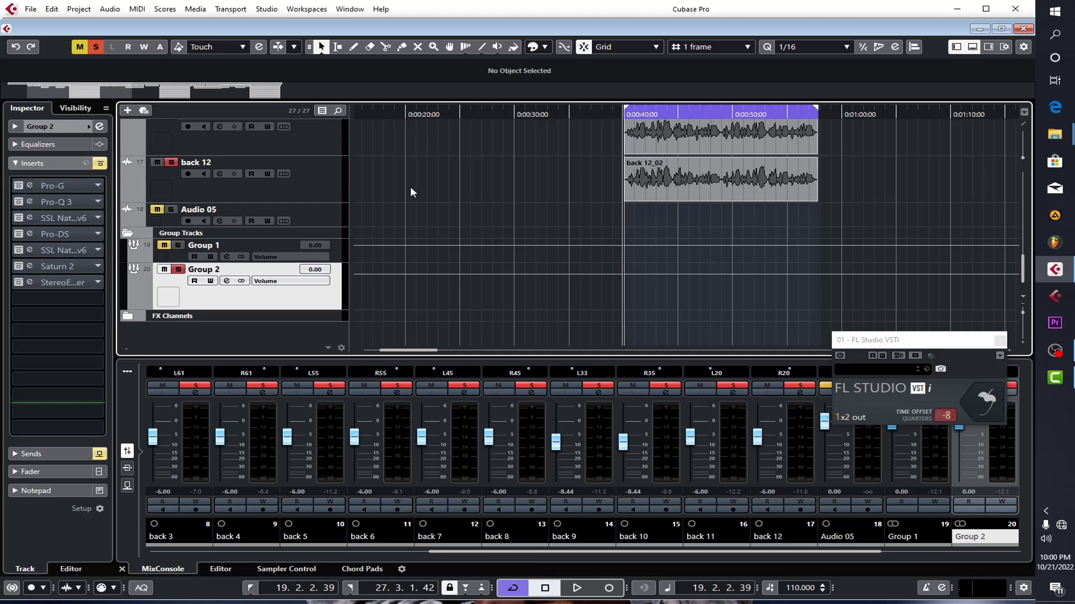
- Play the loop with Group 2 soloed, look over the backing tracks while listening to them together without effects, and stop playback
key("space")
scroll(448, 174, "up", 4)
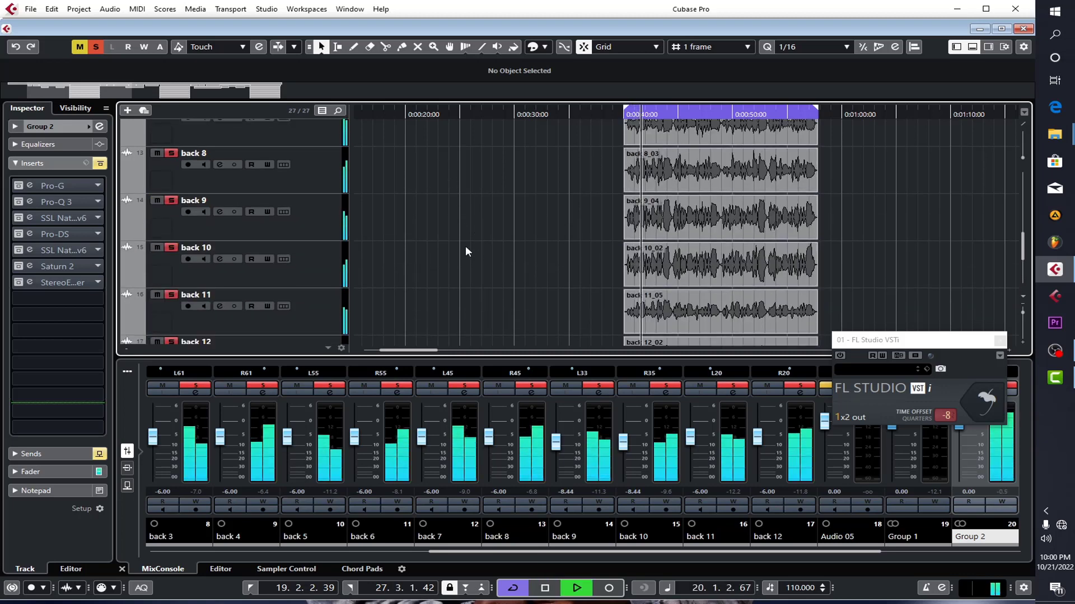
scroll(465, 246, "up", 4)
scroll(465, 246, "up", 2)
scroll(465, 250, "up", 2)
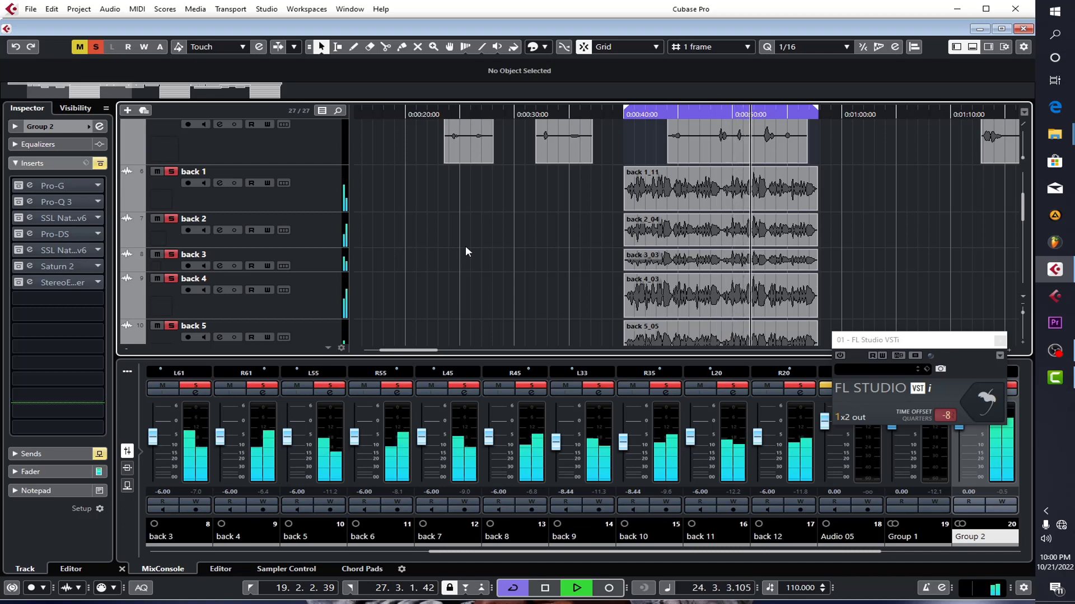
scroll(465, 247, "down", 3)
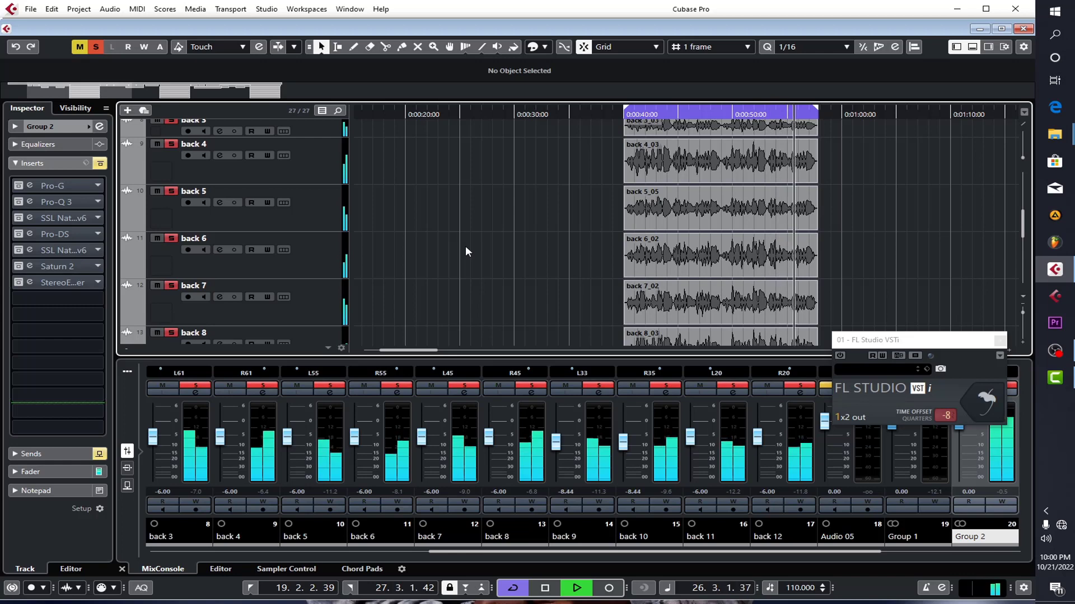
key("space")
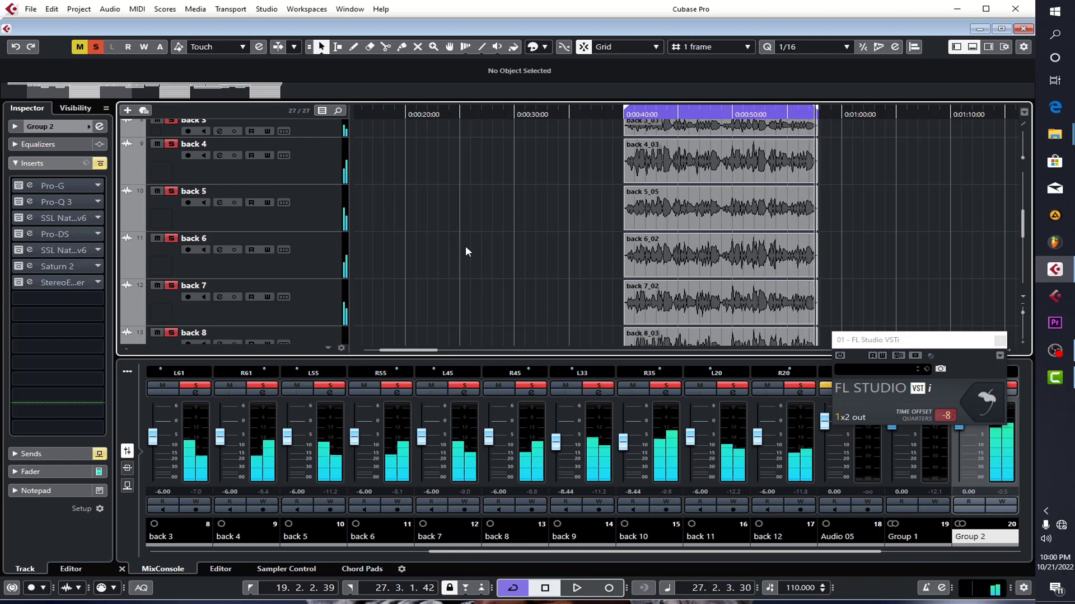
- Select the backing tracks one after another from back 1 to back 10 and check each one's volume and panning
scroll(465, 246, "up", 5)
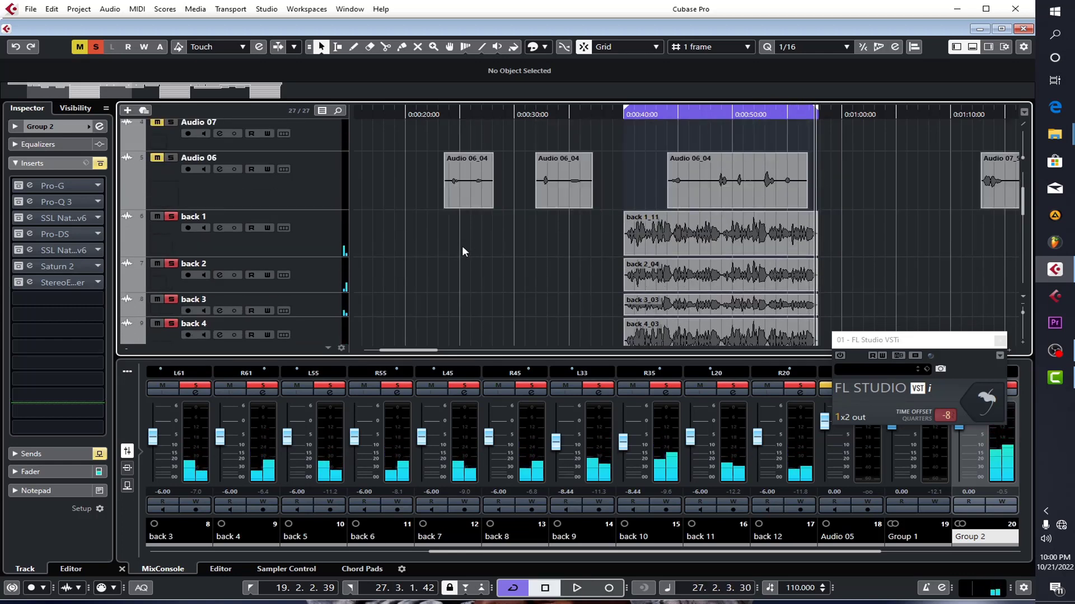
left_click(324, 242)
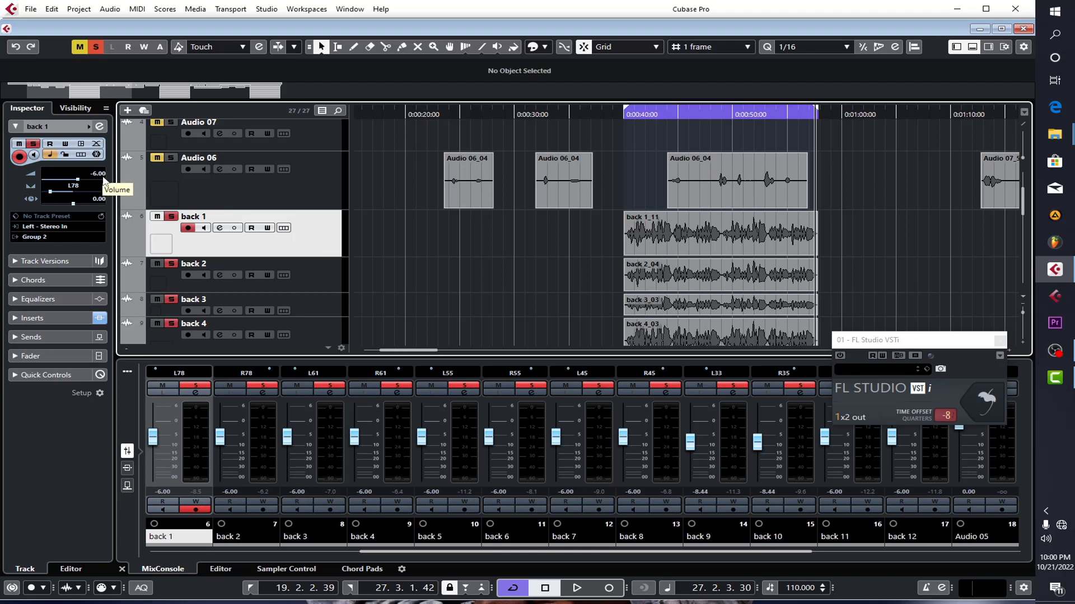
left_click(293, 261)
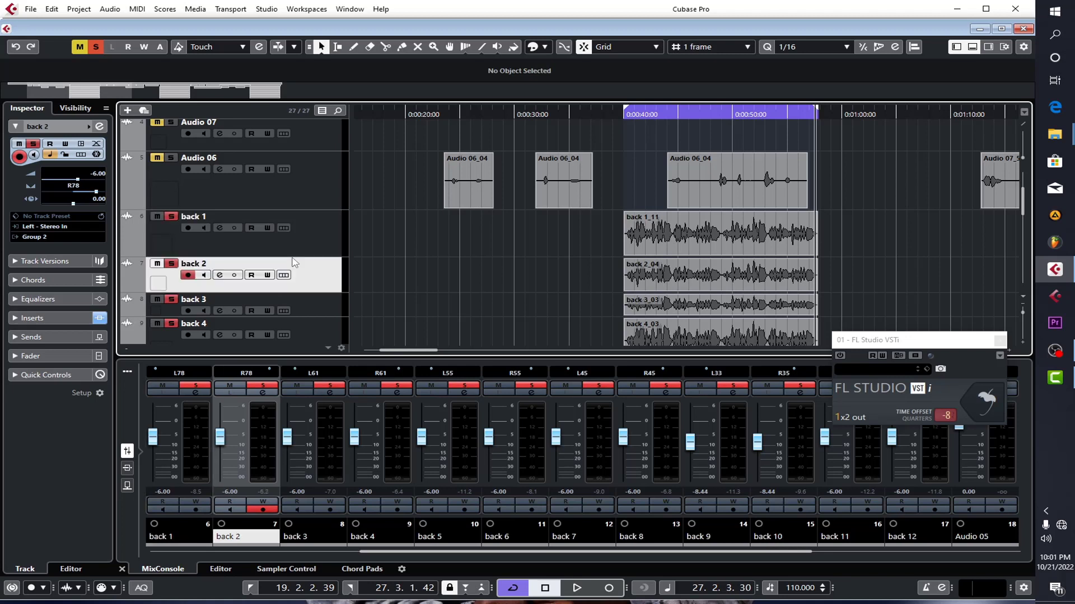
key("Down")
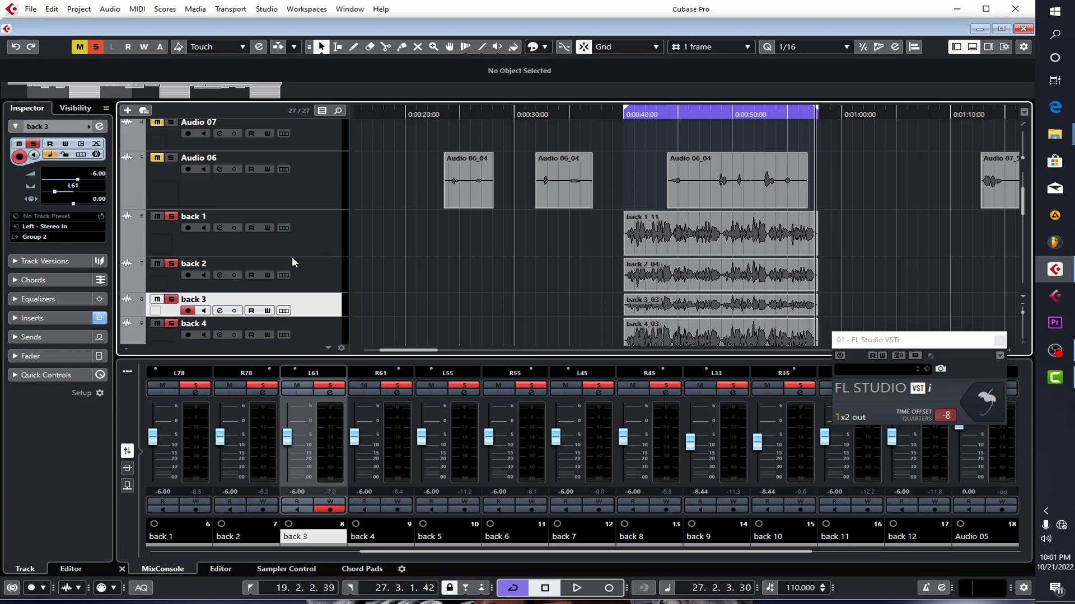
key("Down")
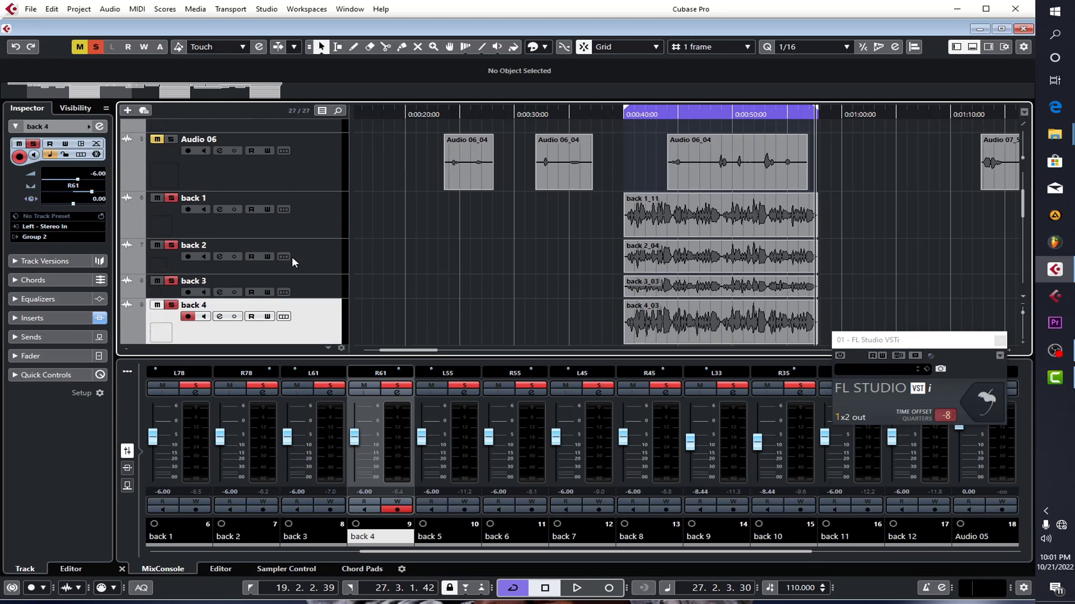
key("Down")
key("Down")
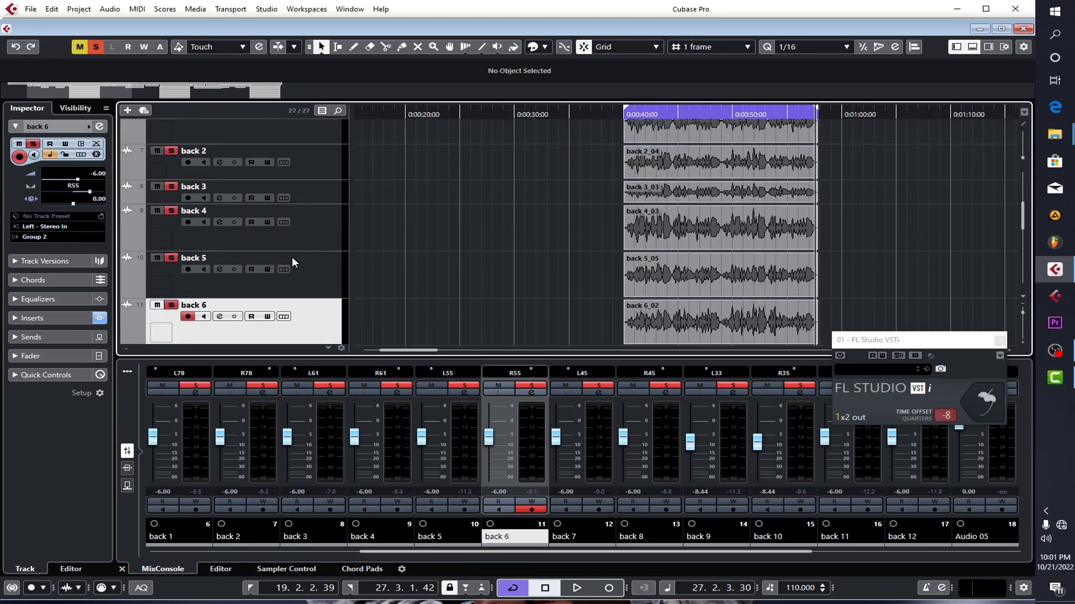
key("Down")
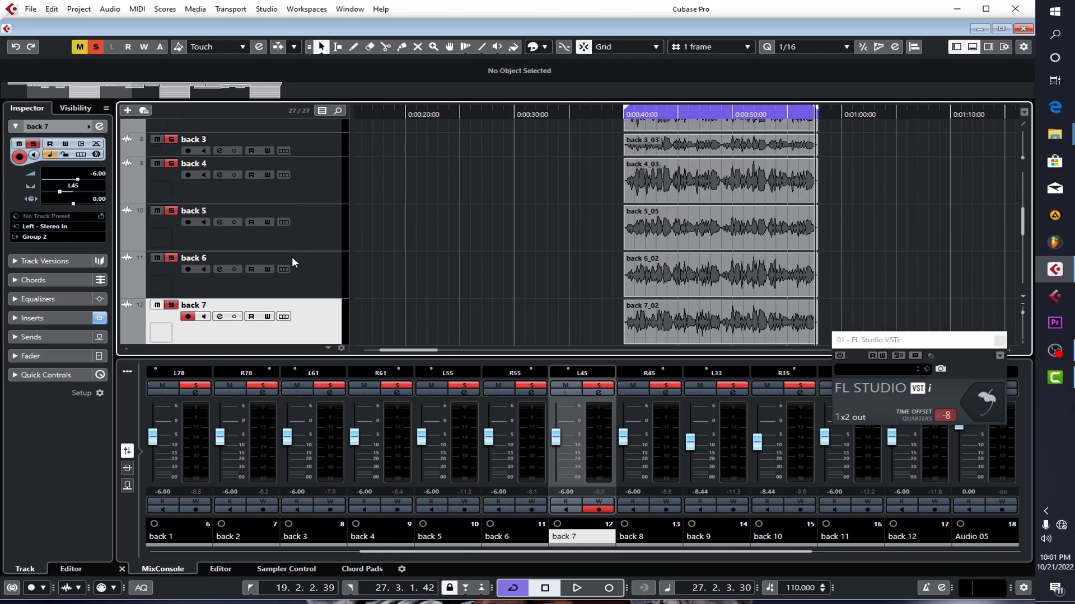
key("Down")
key("Down")
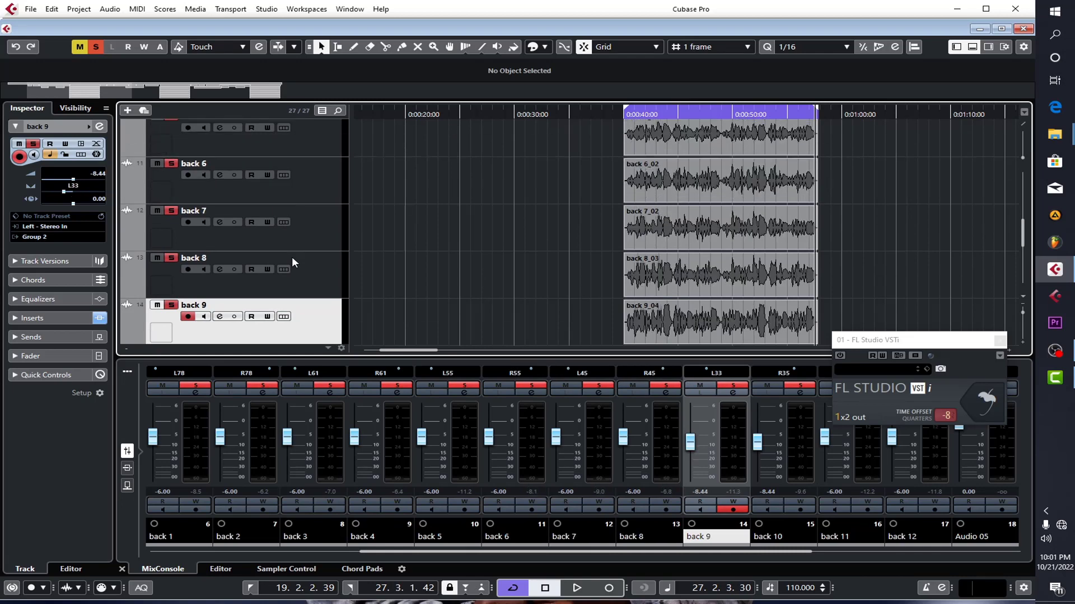
key("Down")
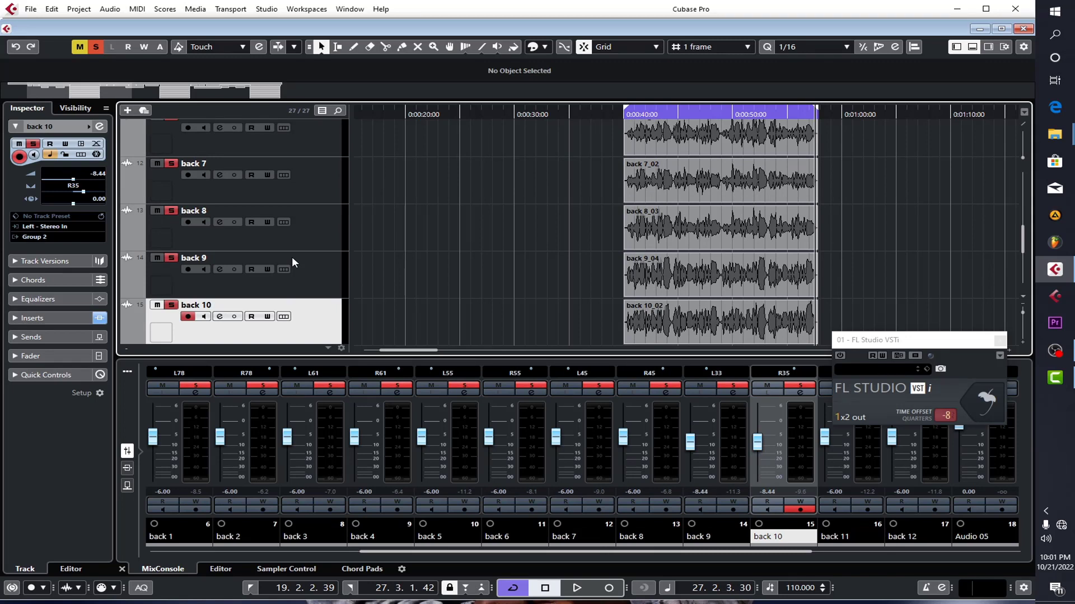
- Examine the panning of the remaining backing tracks by stepping through the selection from back 9 to back 12
key("Up")
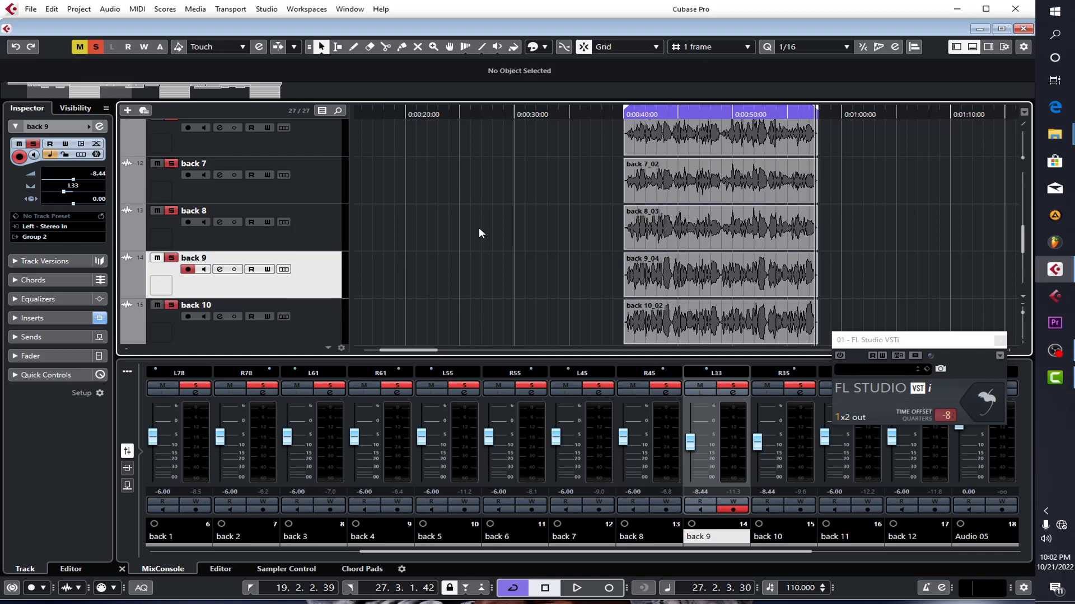
key("Down")
key("Down")
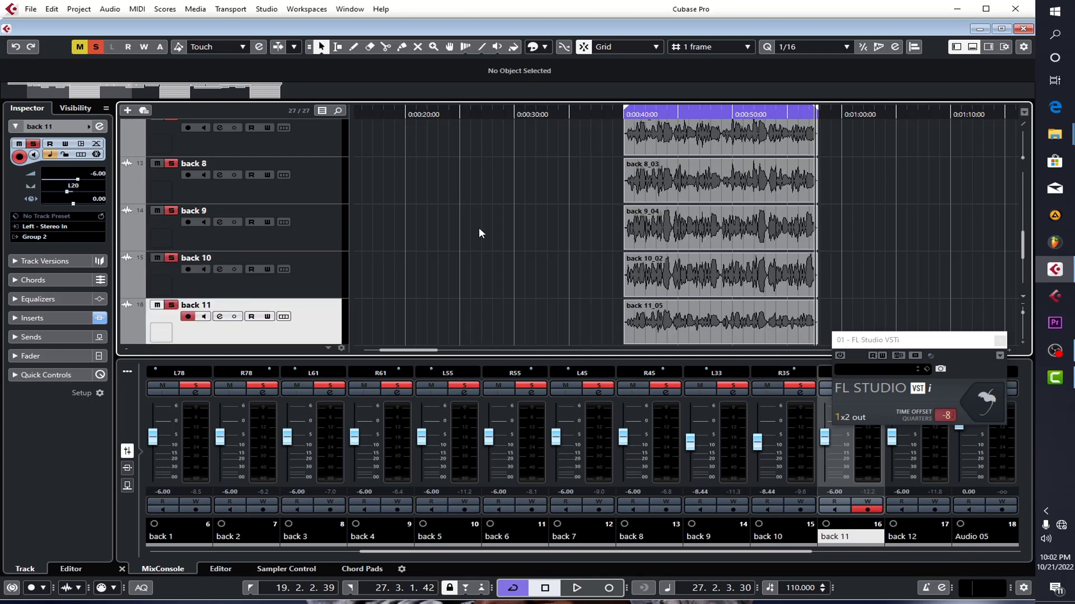
key("Down")
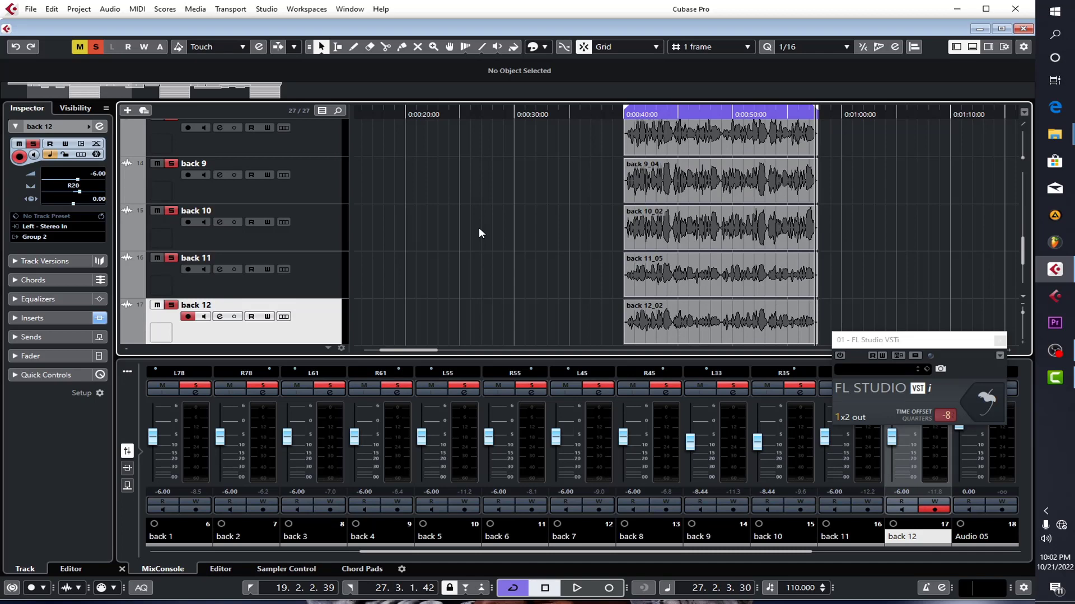
key("Up")
key("Down")
key("Down")
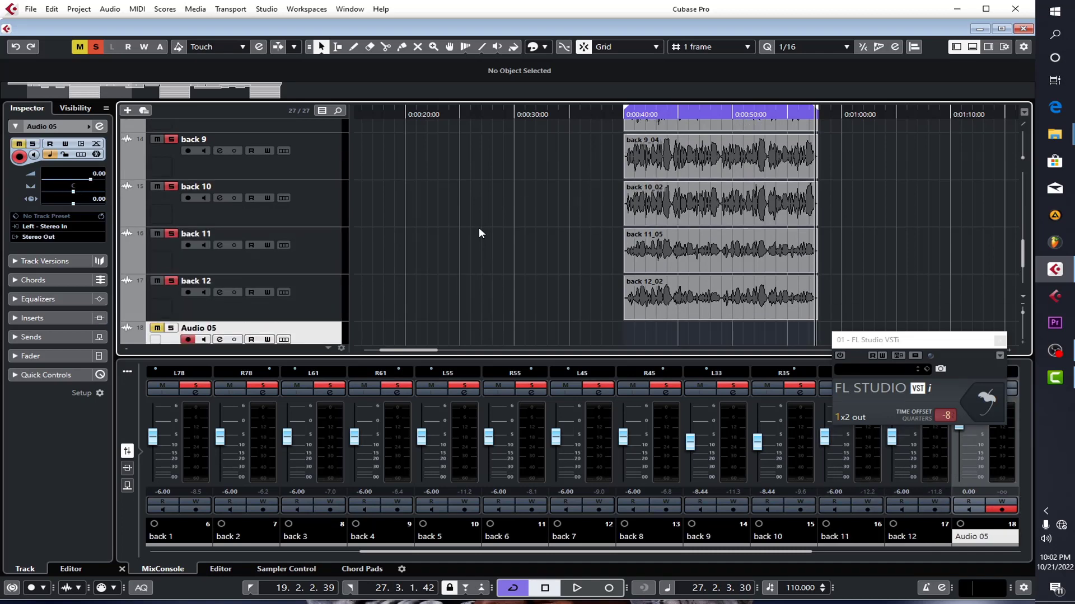
- Re-enable the Pro-G and Pro-Q 3 inserts on Group 2 and open the window of each plug-in
scroll(479, 227, "down", 2)
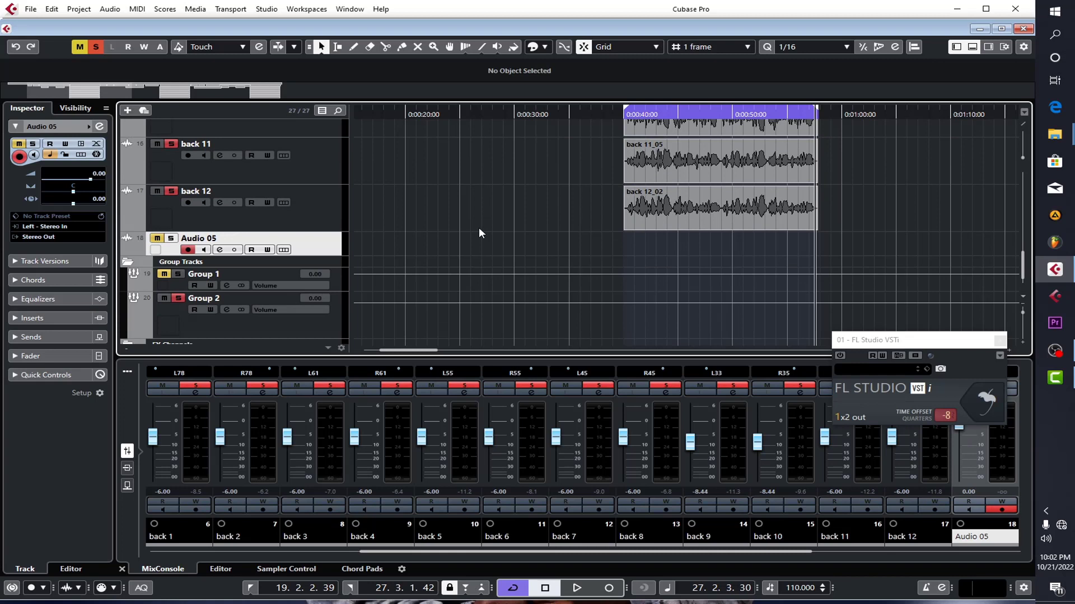
left_click(286, 332)
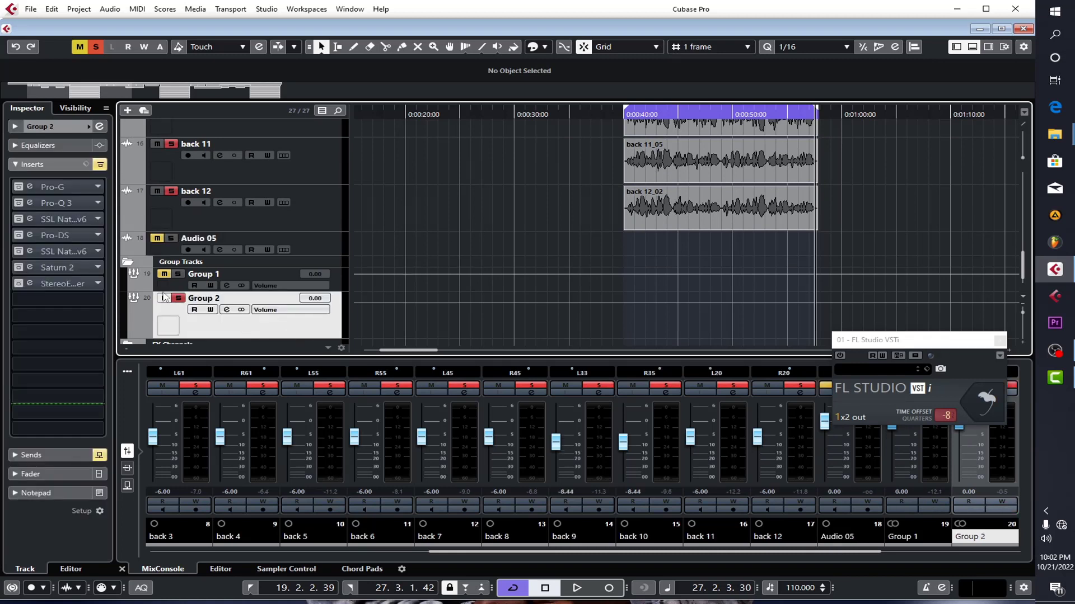
left_click(18, 187)
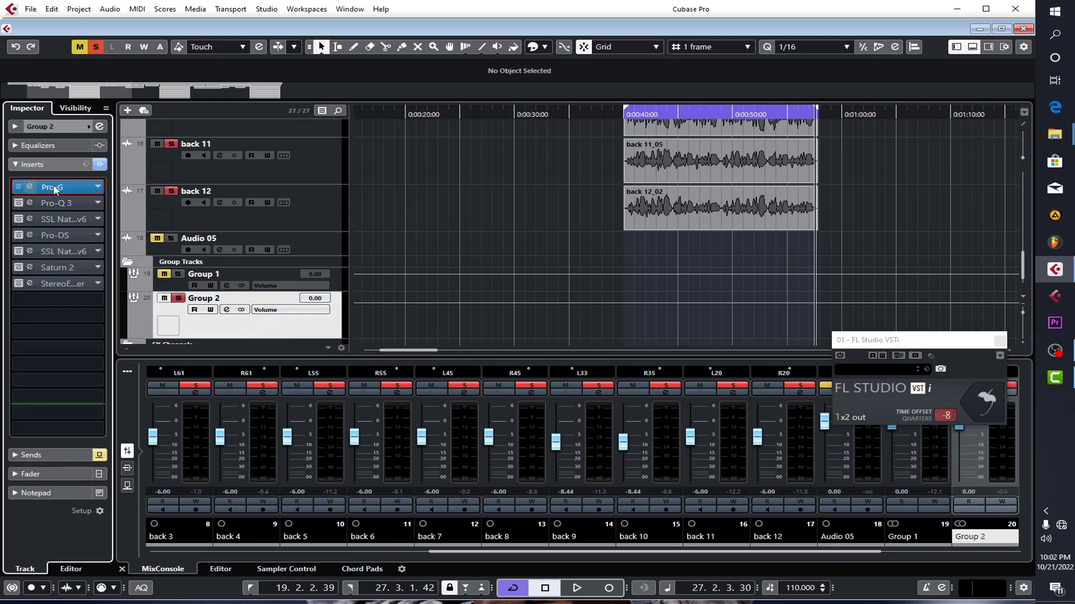
left_click(33, 187)
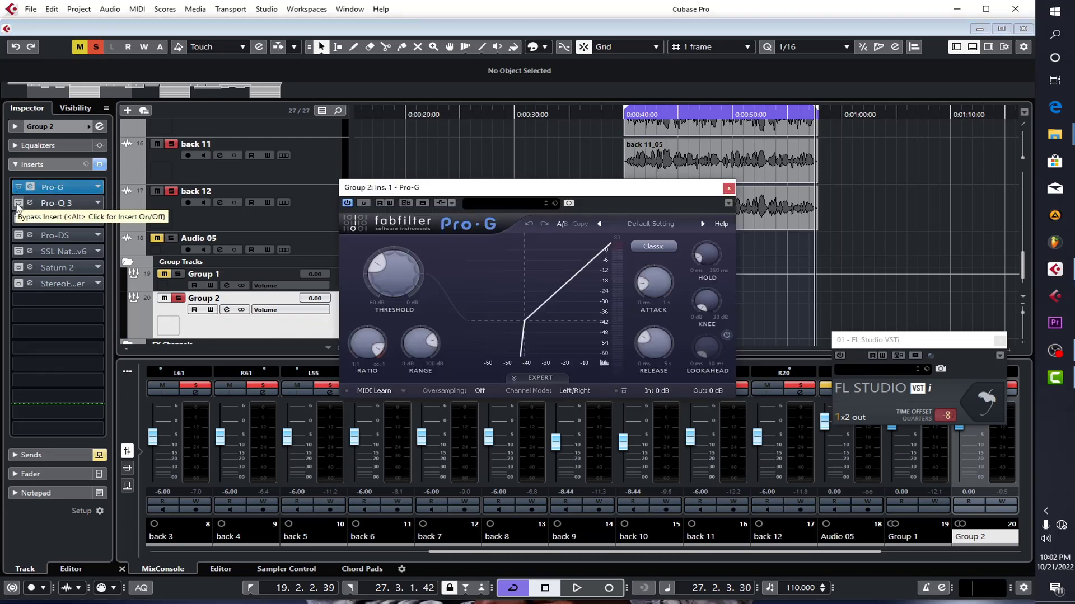
left_click(18, 203)
left_click(65, 202)
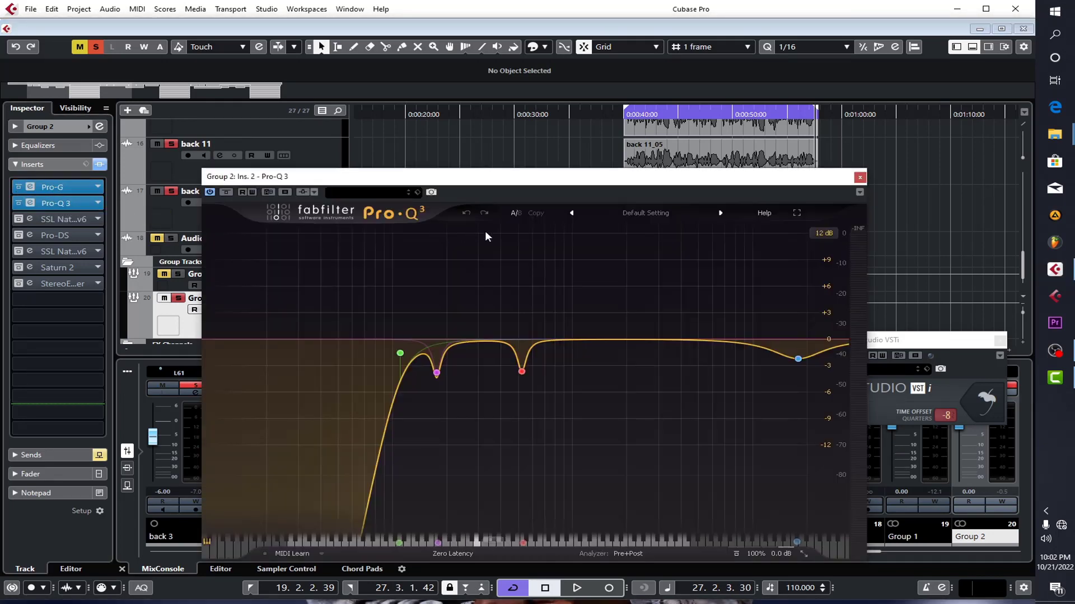
- Close the Pro-Q 3 and Pro-G windows, then re-enable Group 2's SSL Native Channelstrip insert and inspect its settings
left_click(860, 178)
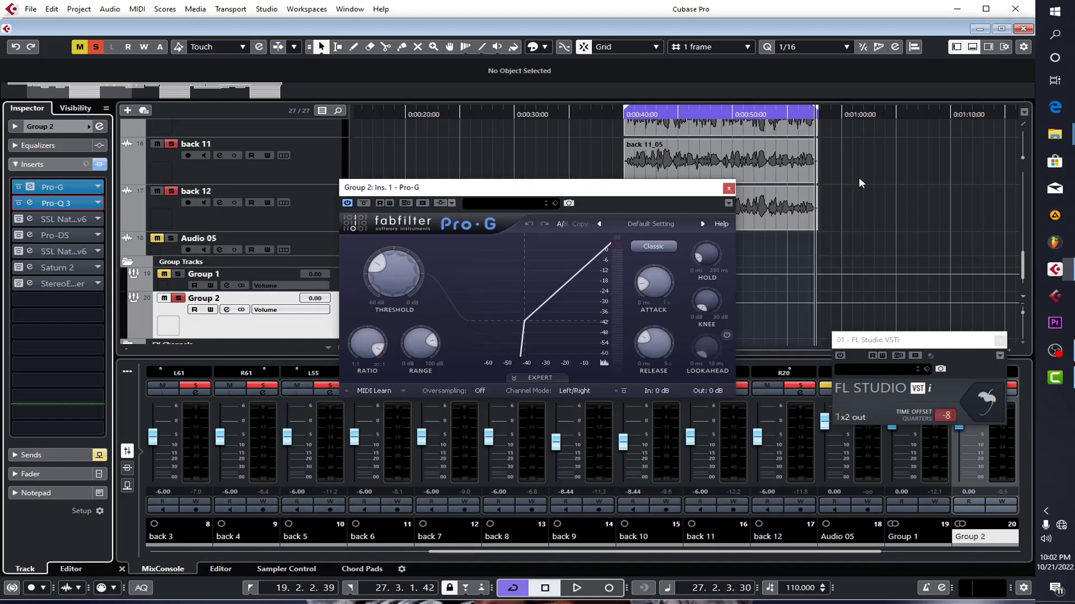
left_click(728, 188)
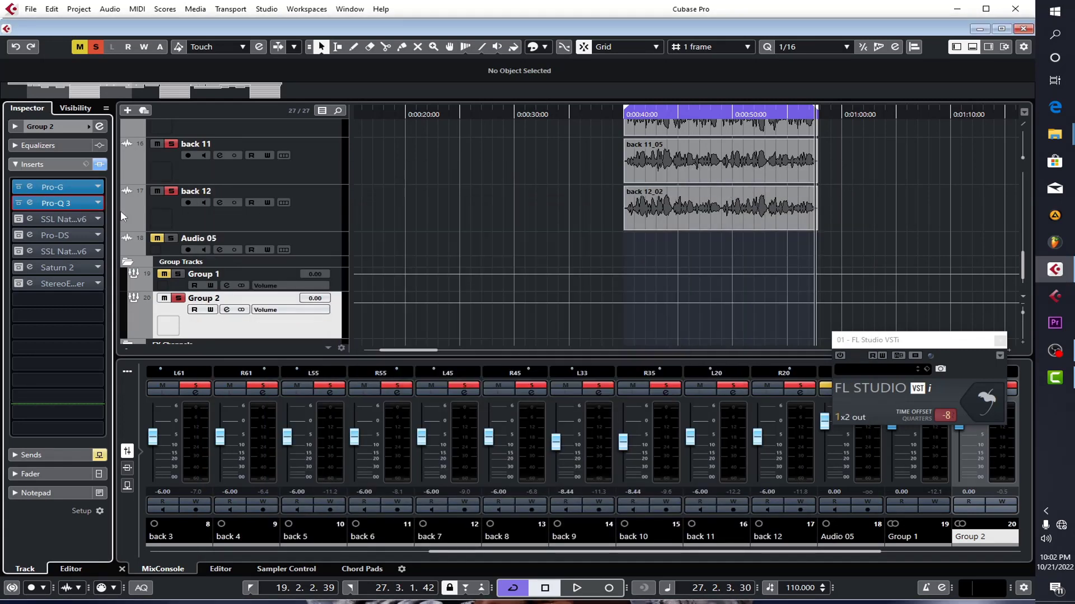
left_click(25, 220)
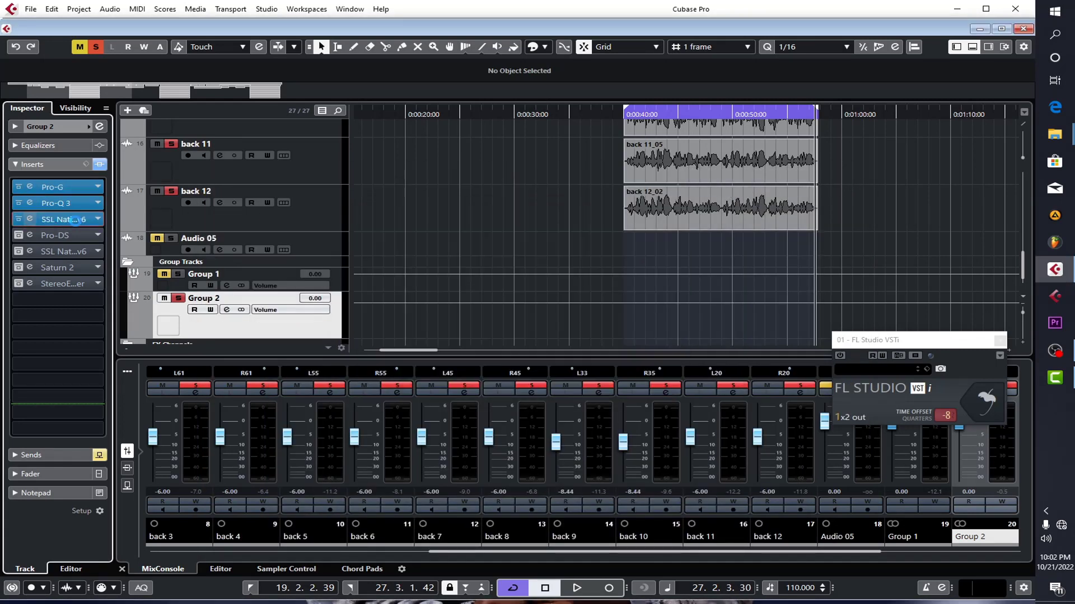
left_click(74, 220)
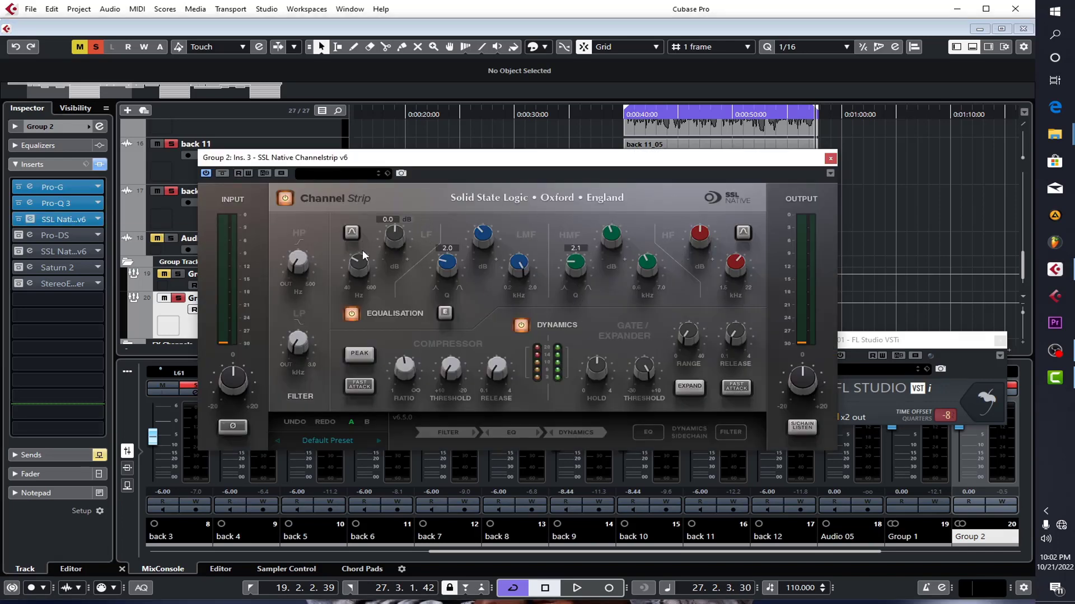
left_click(830, 158)
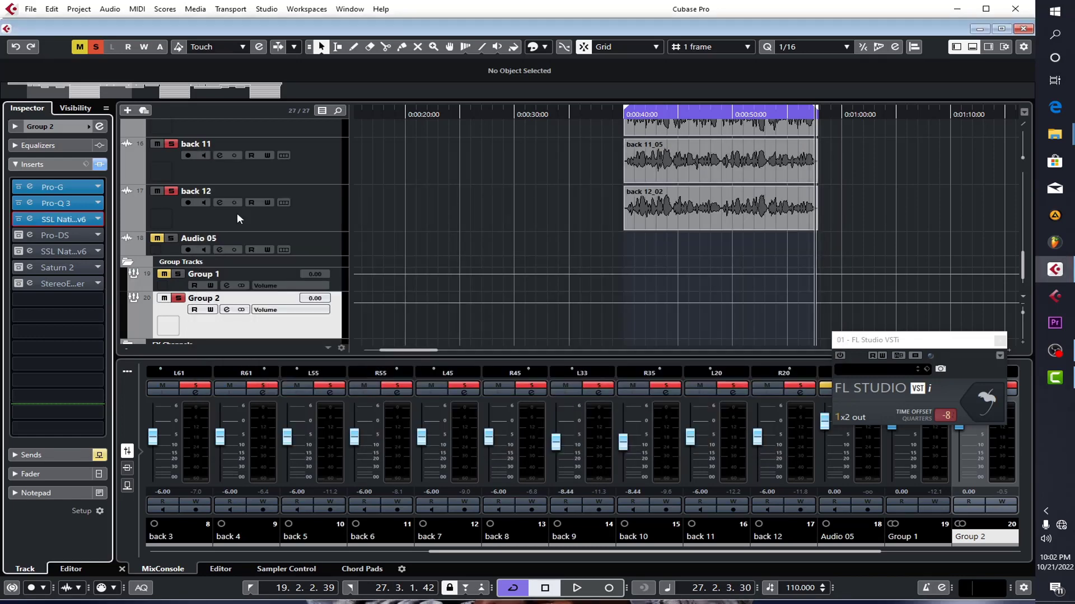
- Re-enable the Pro-DS and SSL Native Bus Compressor inserts on Group 2 and inspect each plug-in's settings
left_click(18, 237)
left_click(71, 234)
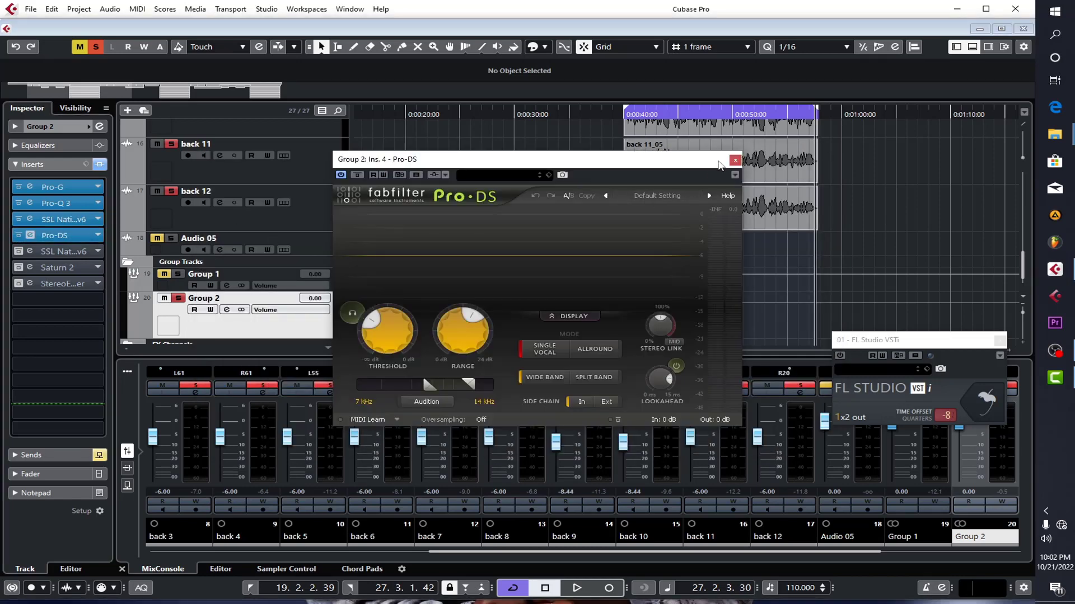
left_click(735, 161)
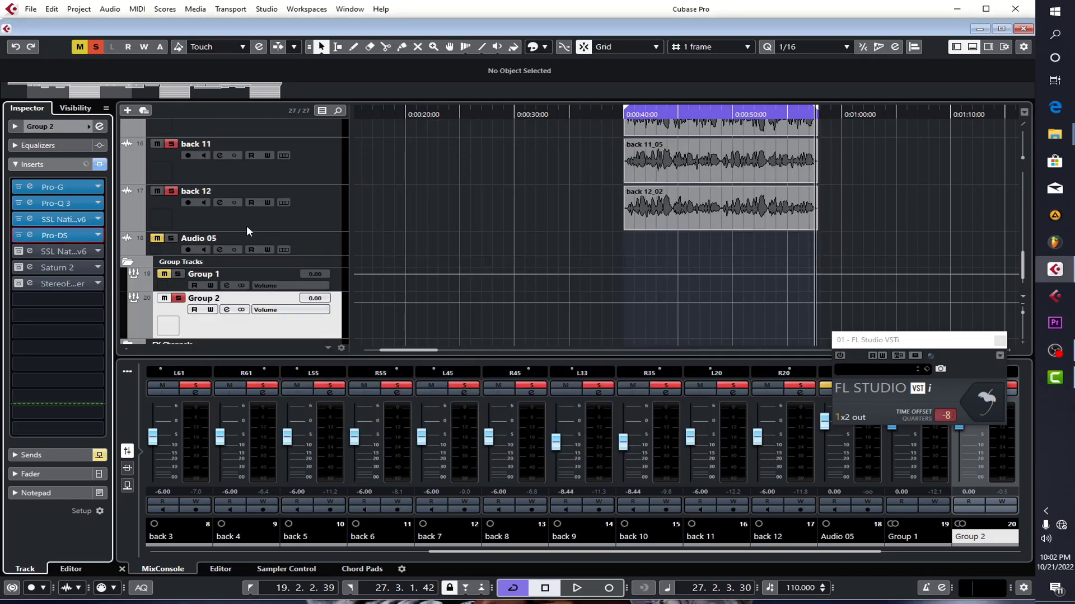
left_click(21, 252)
left_click(71, 253)
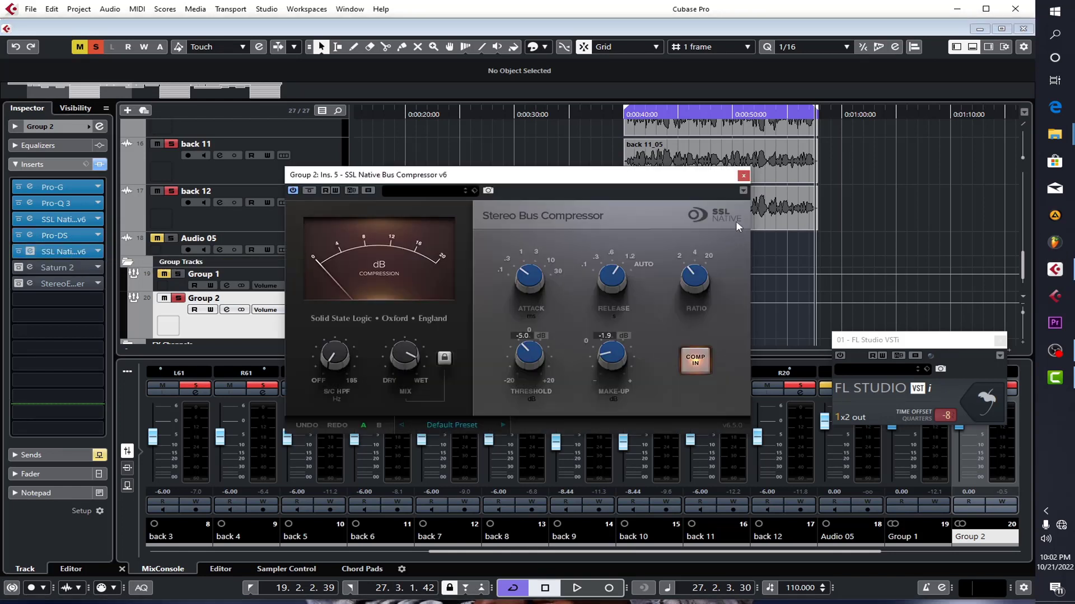
left_click(744, 176)
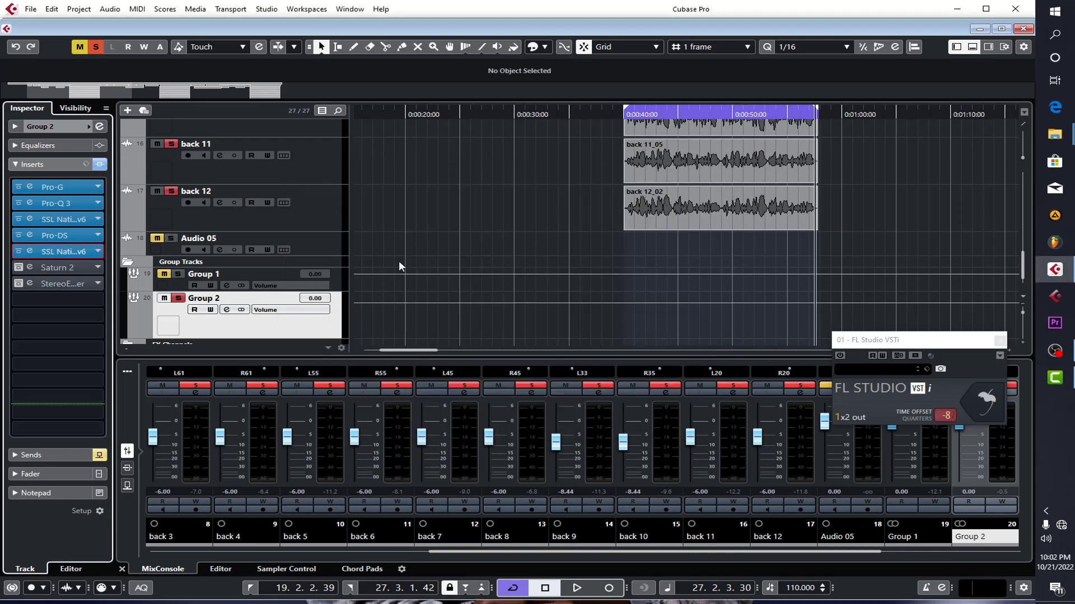
- Re-enable the Saturn 2 and StereoEnhancer inserts on Group 2 and inspect each plug-in's settings
left_click(18, 268)
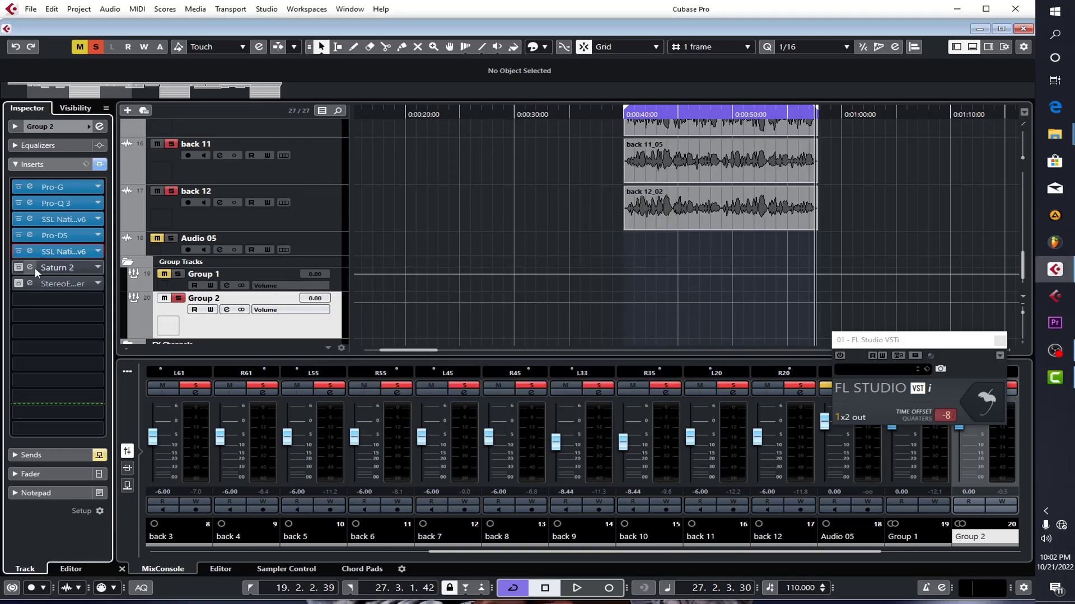
left_click(74, 271)
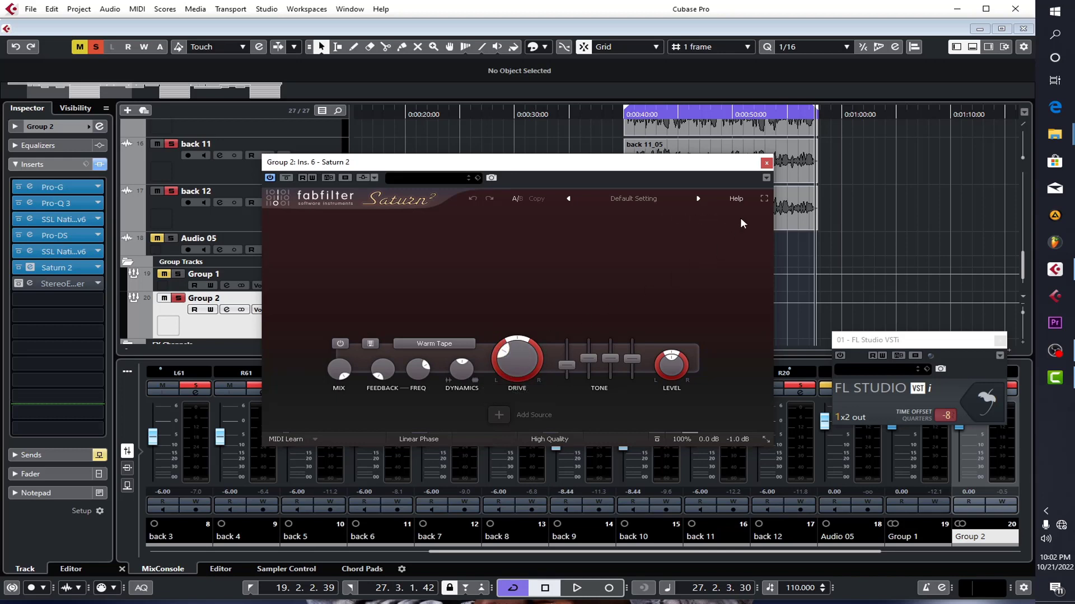
left_click(765, 163)
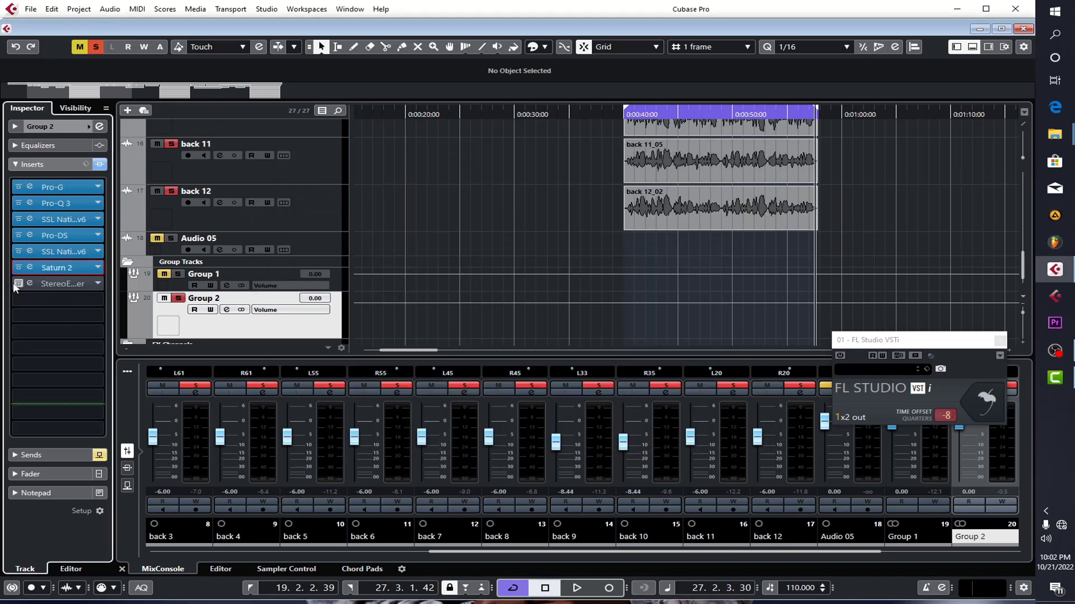
left_click(55, 286)
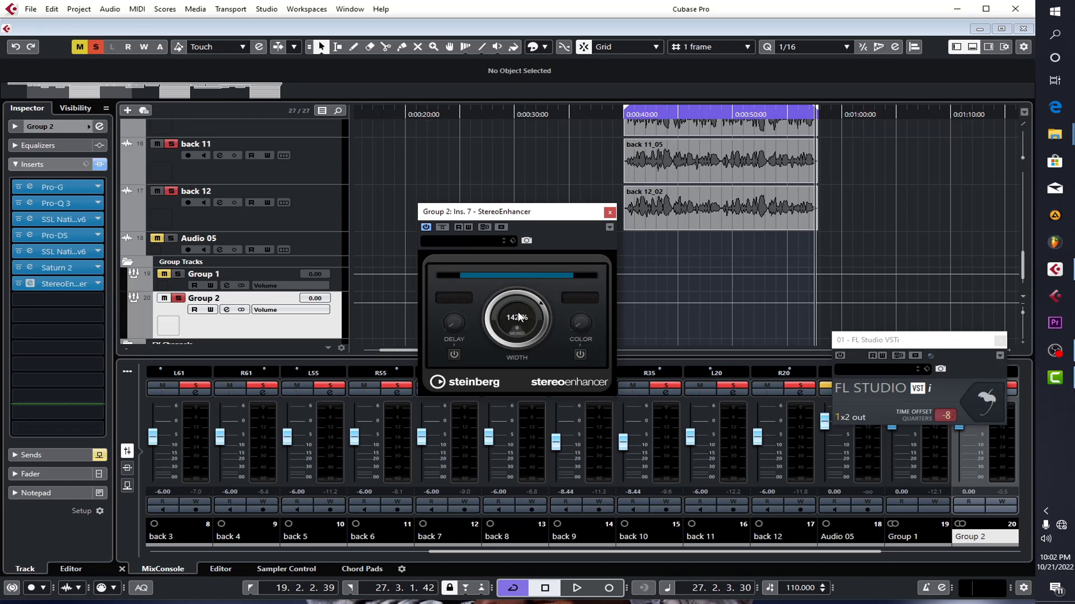
left_click(609, 212)
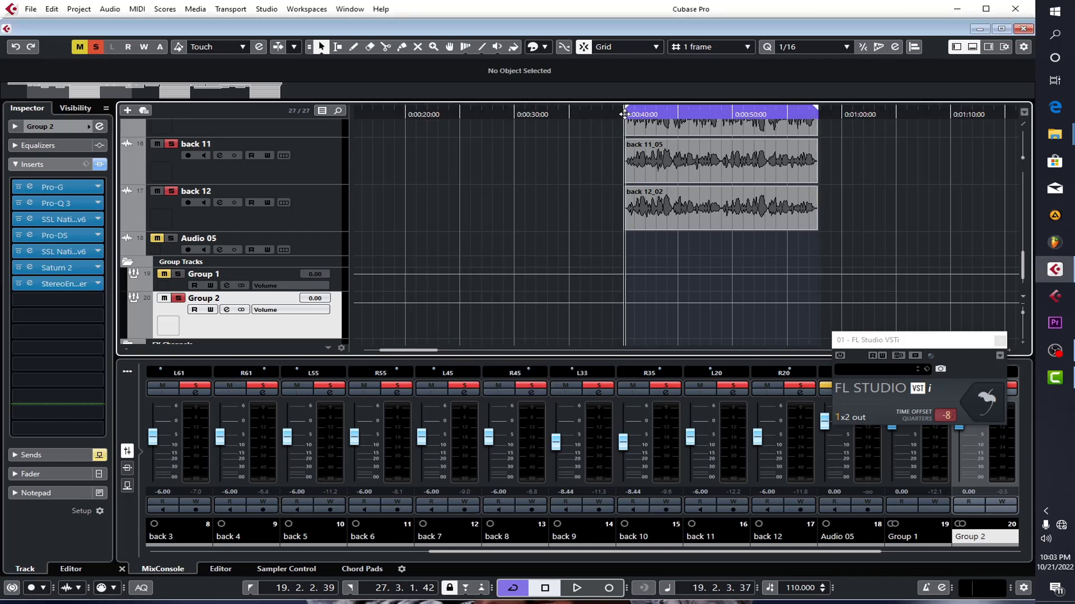
scroll(505, 146, "down", 1)
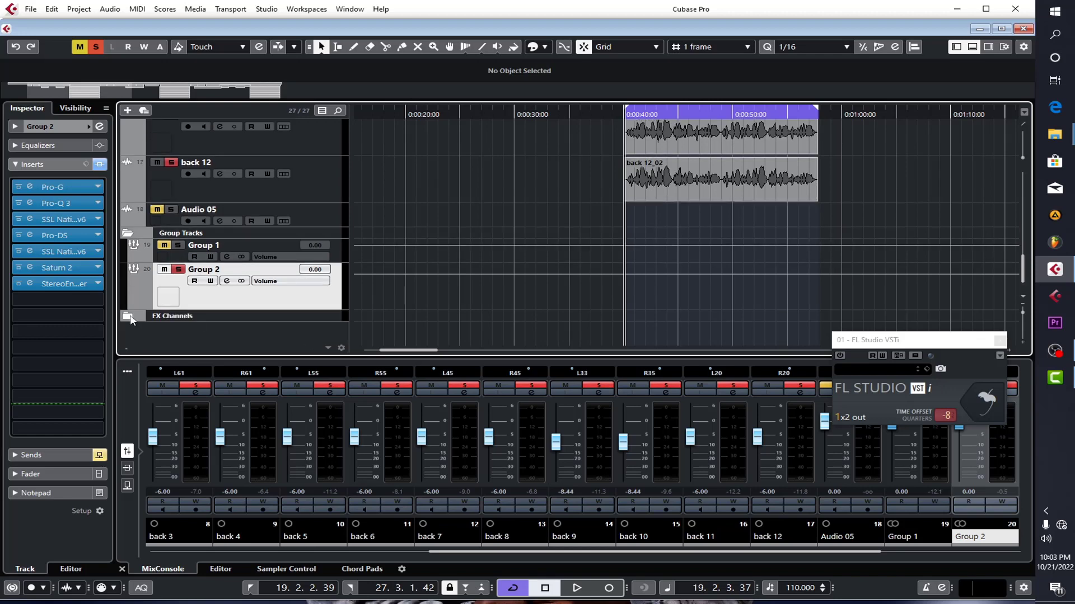
right_click(223, 332)
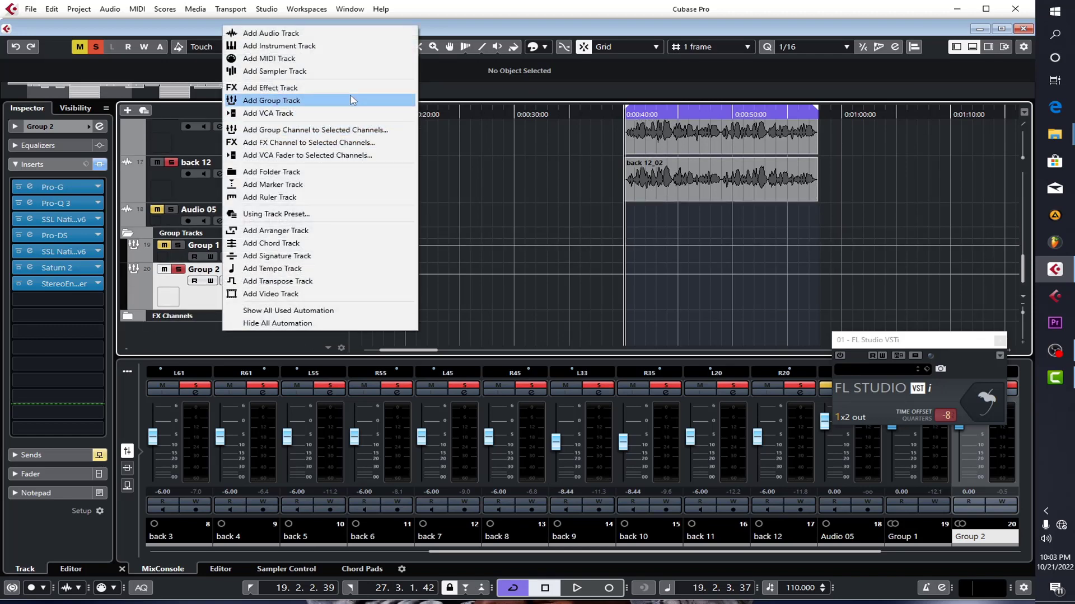
left_click(475, 153)
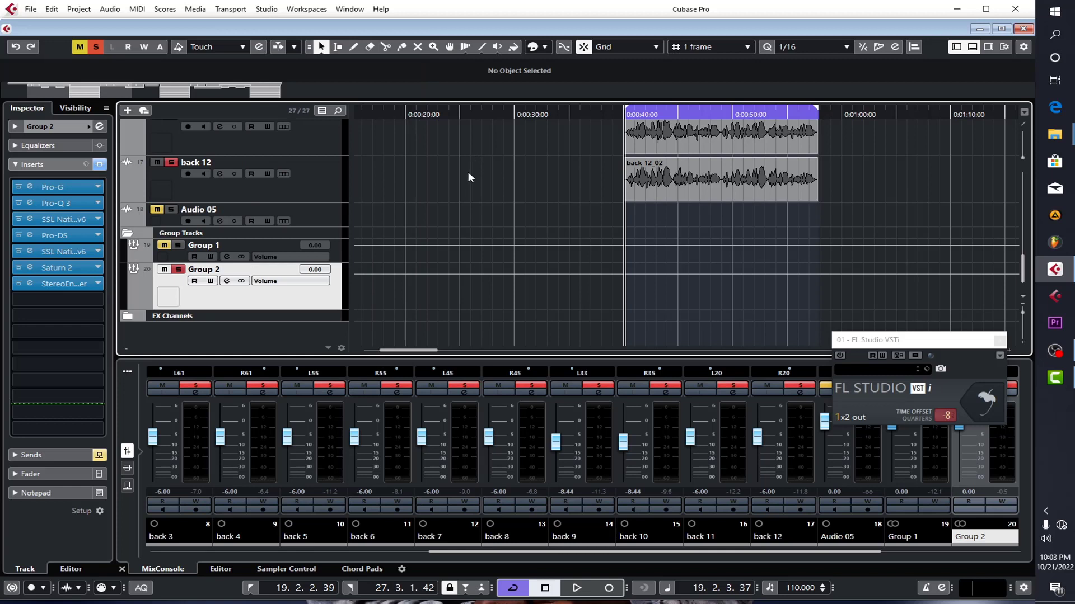
left_click(78, 298)
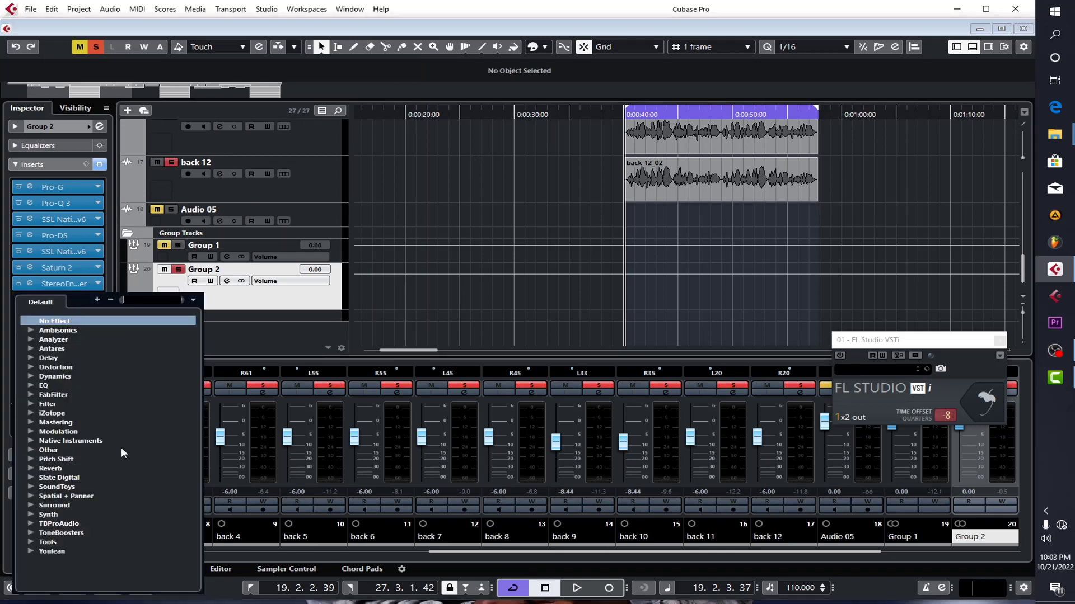
left_click(453, 163)
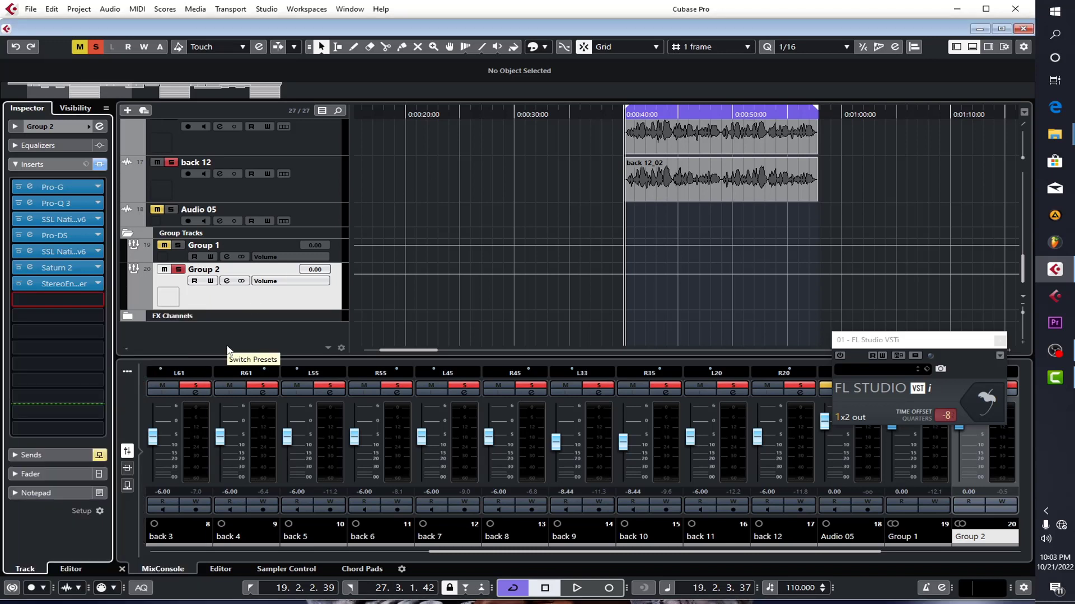
- Show Group 2's sends, expand the FX Channels folder and examine the SSL Native FlexVerb settings on the FX 1 channel
left_click(55, 456)
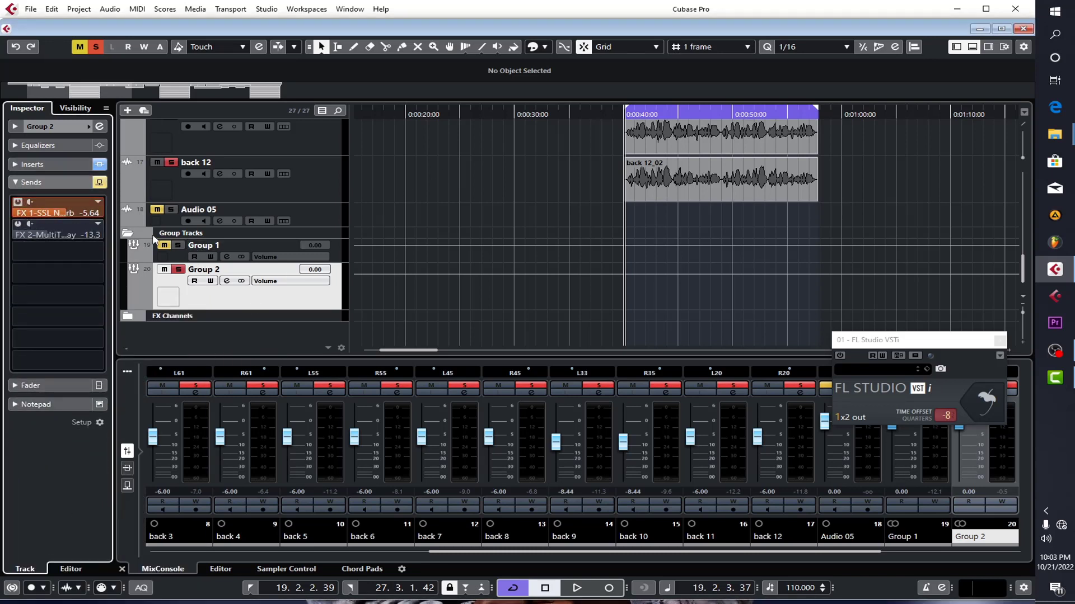
left_click(129, 317)
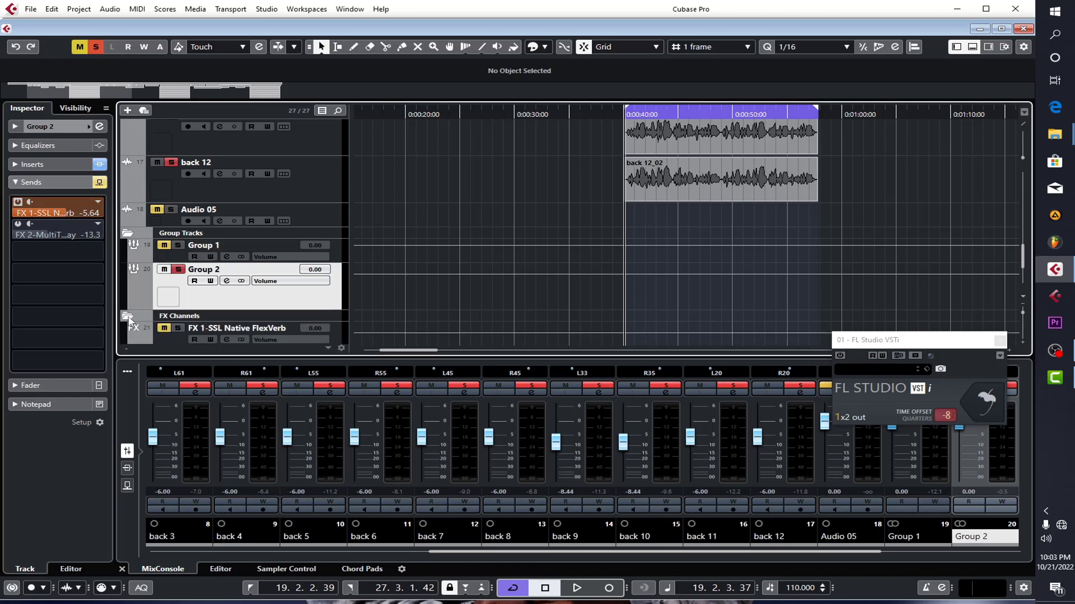
left_click(179, 342)
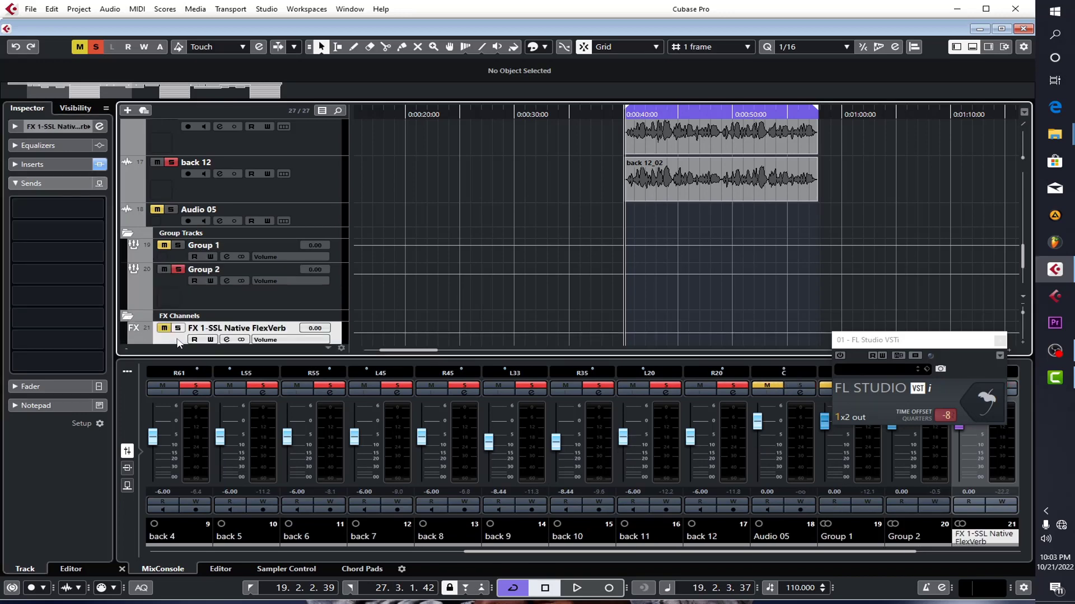
left_click(49, 164)
left_click(43, 188)
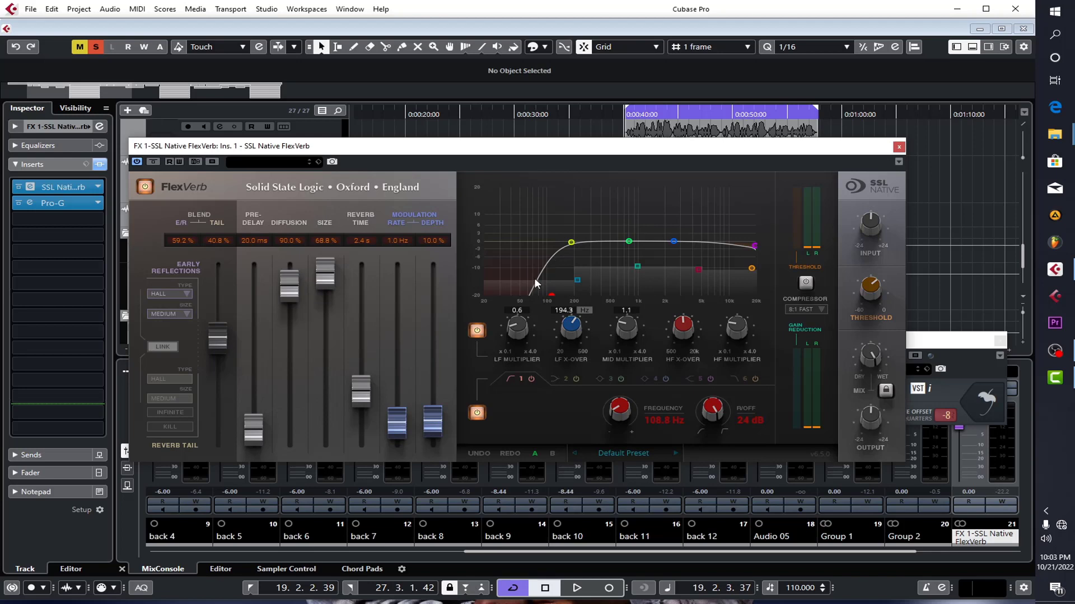
mouse_move(873, 288)
left_click(898, 147)
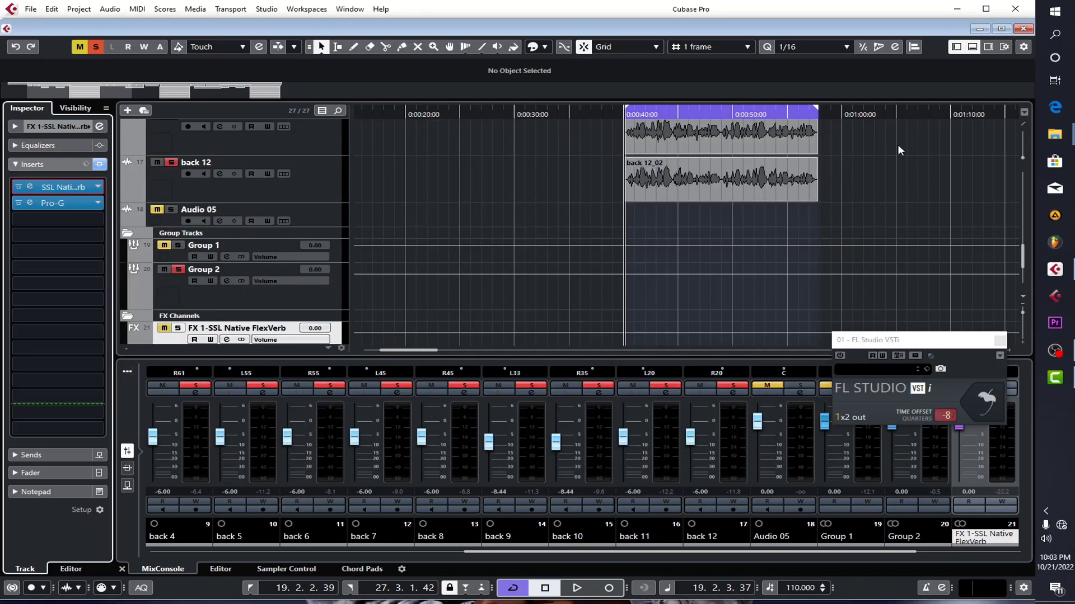
- Return to Group 2's sends, play the loop to listen to the group, and stop playback
left_click(189, 278)
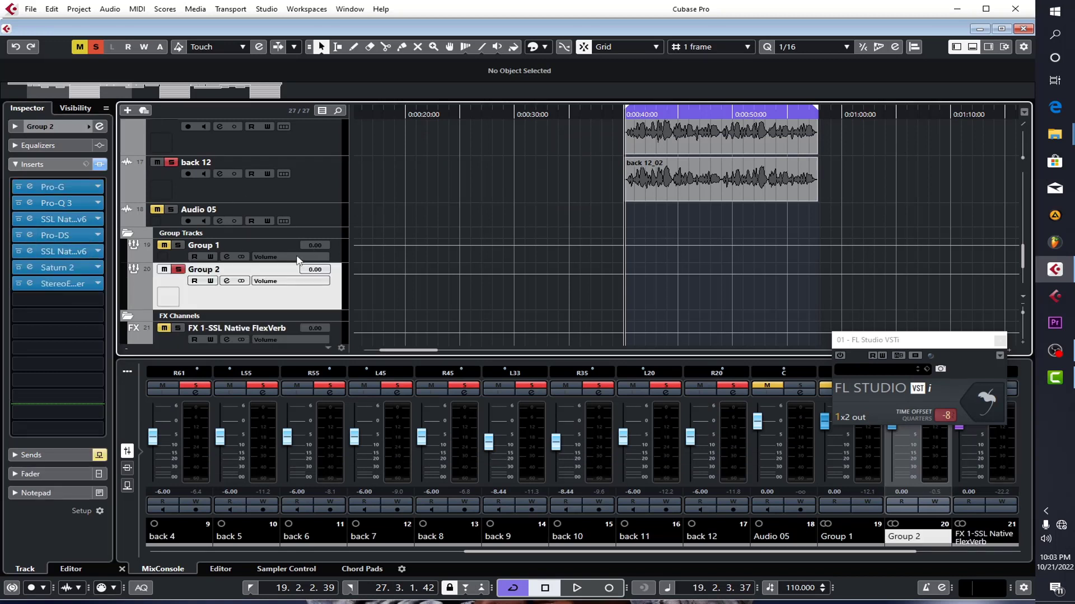
left_click(61, 455)
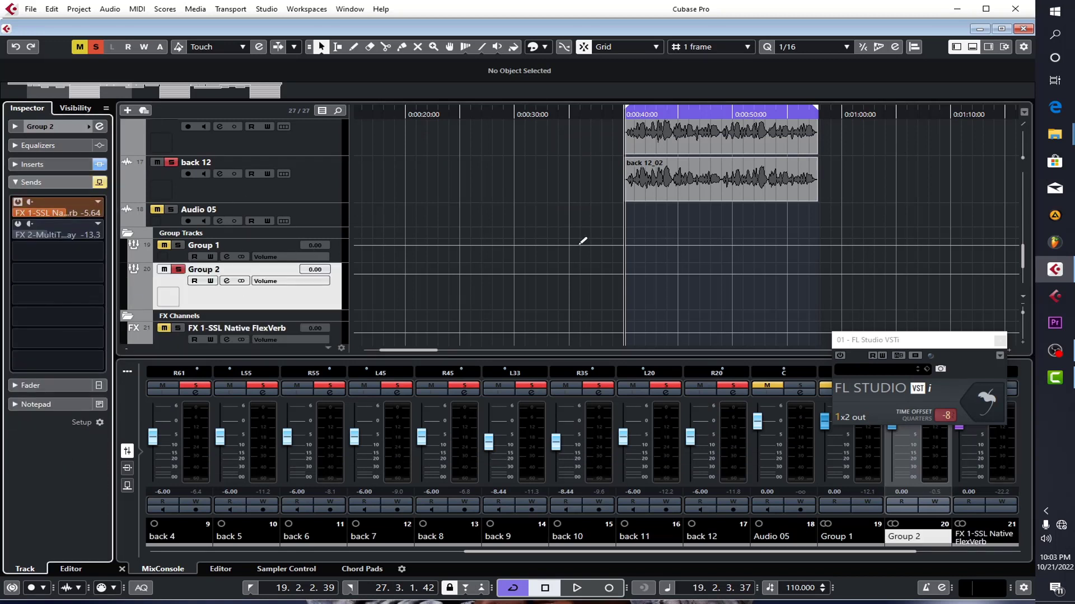
key("space")
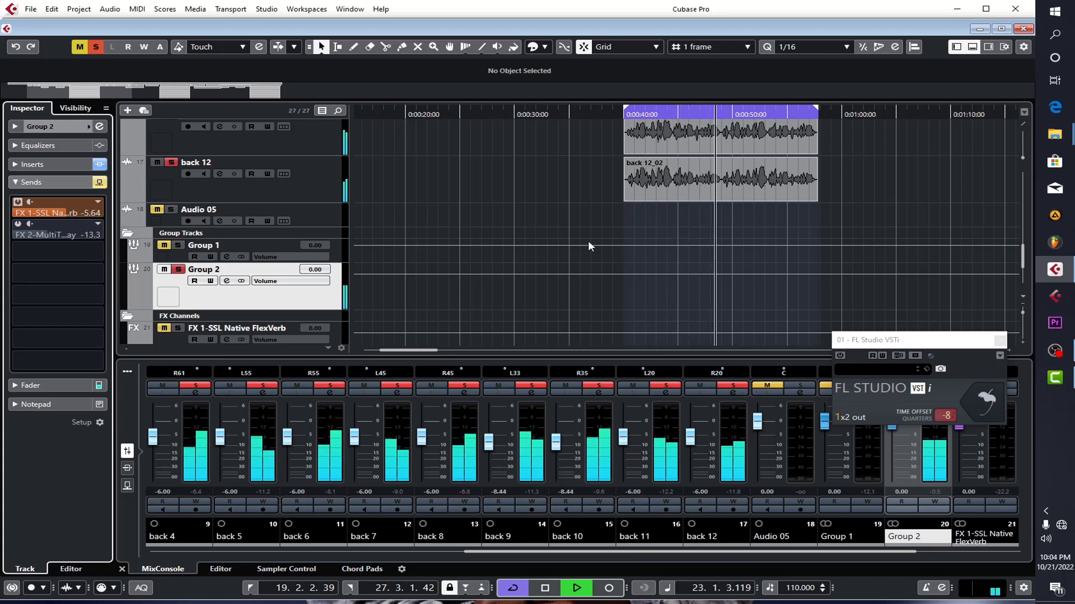
key("space")
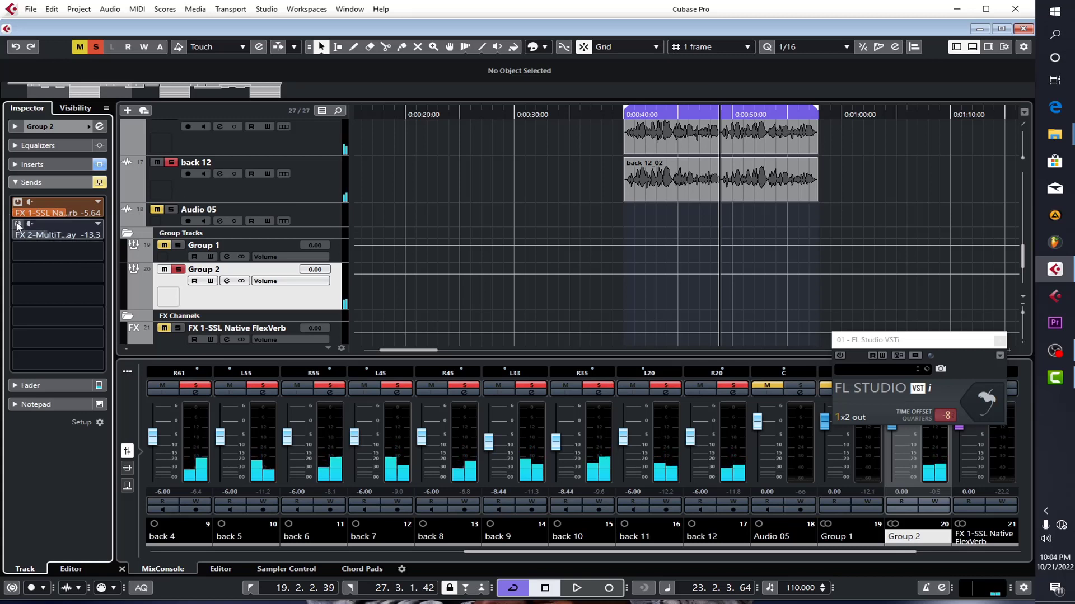
- Turn Group 2's solo off and on again to include the FX 1 reverb channel, and audition the loop from its start
left_click(177, 270)
left_click(177, 270)
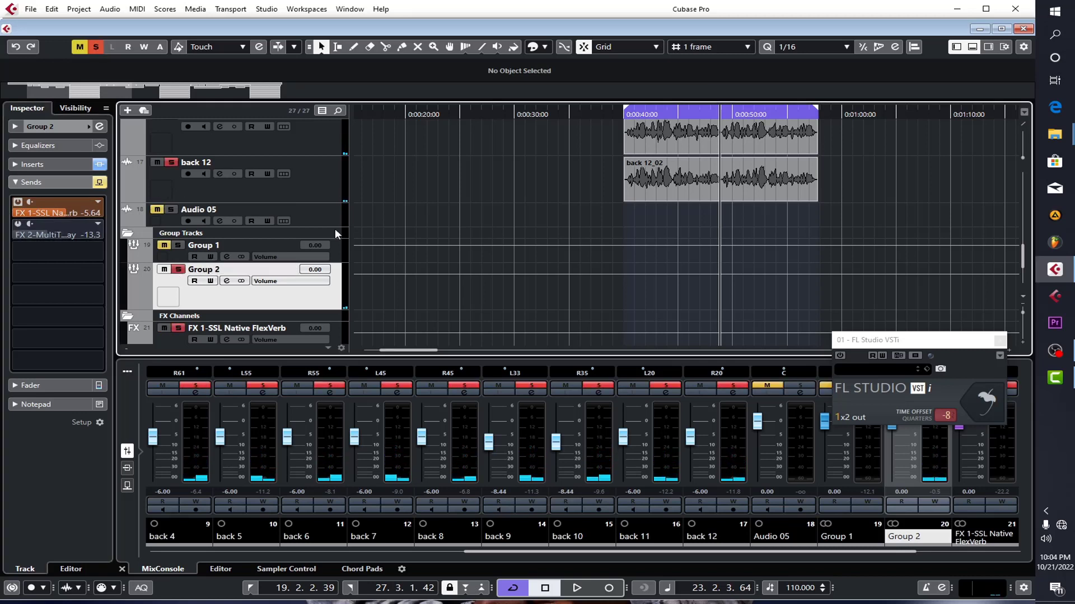
key("space")
left_click(626, 114)
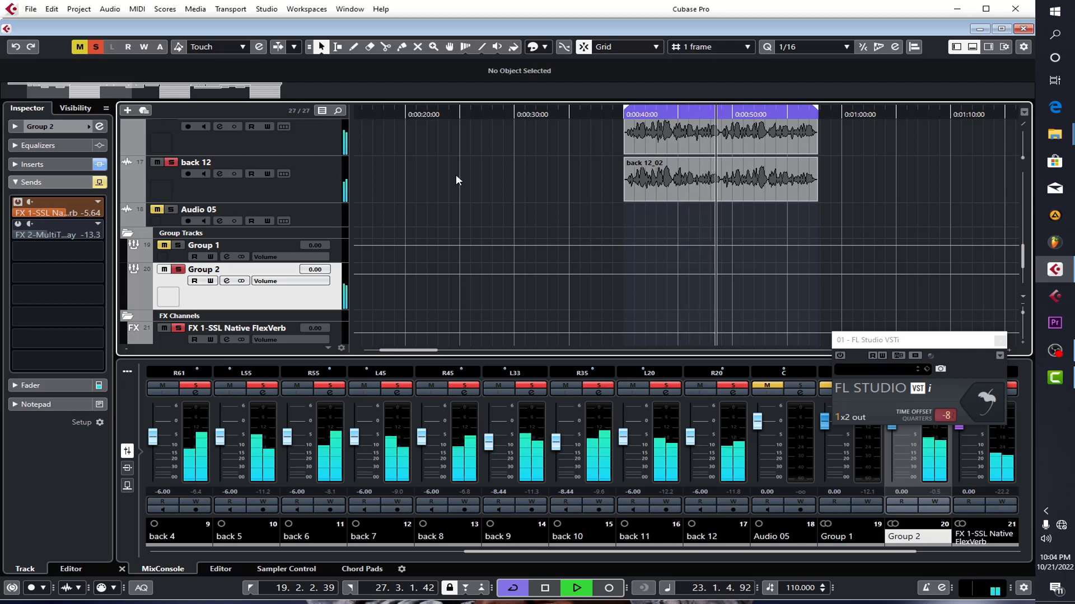
key("space")
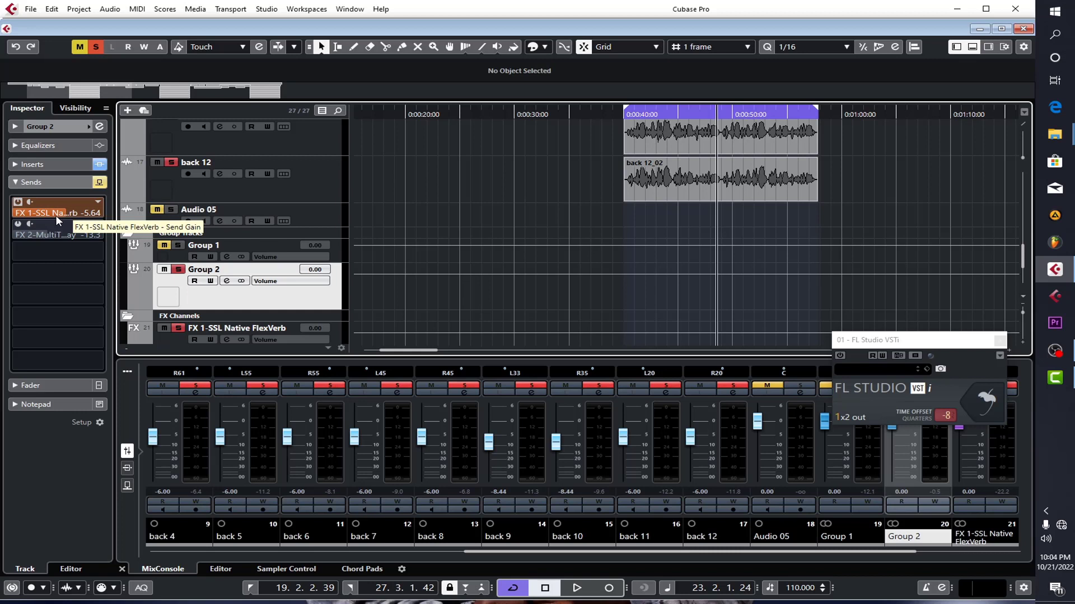
- Activate the FX 2 send on Group 2 and audition the loop from near its start
left_click(18, 224)
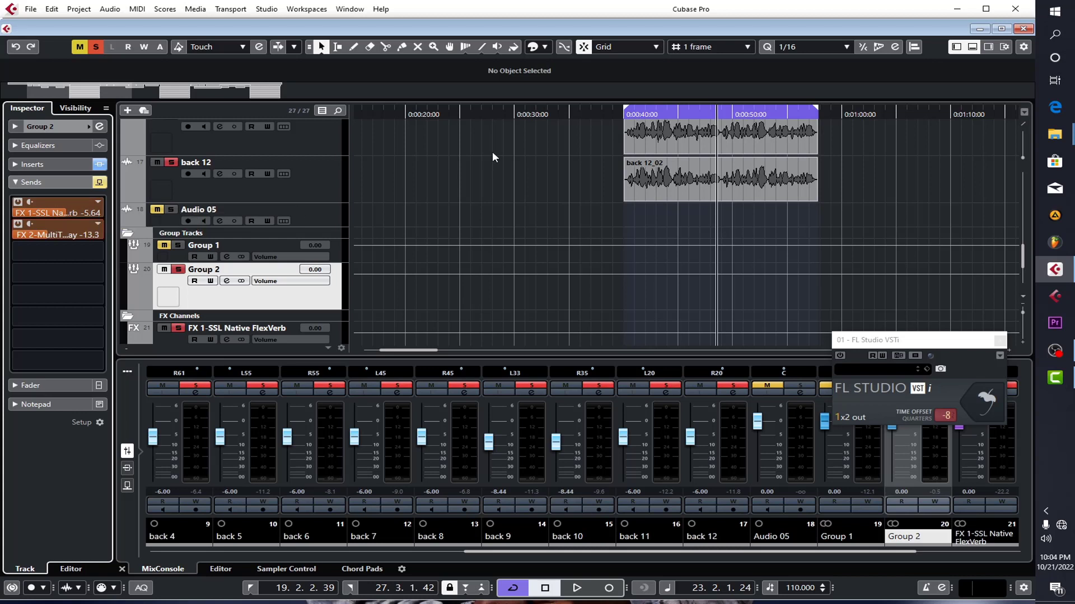
left_click(629, 114)
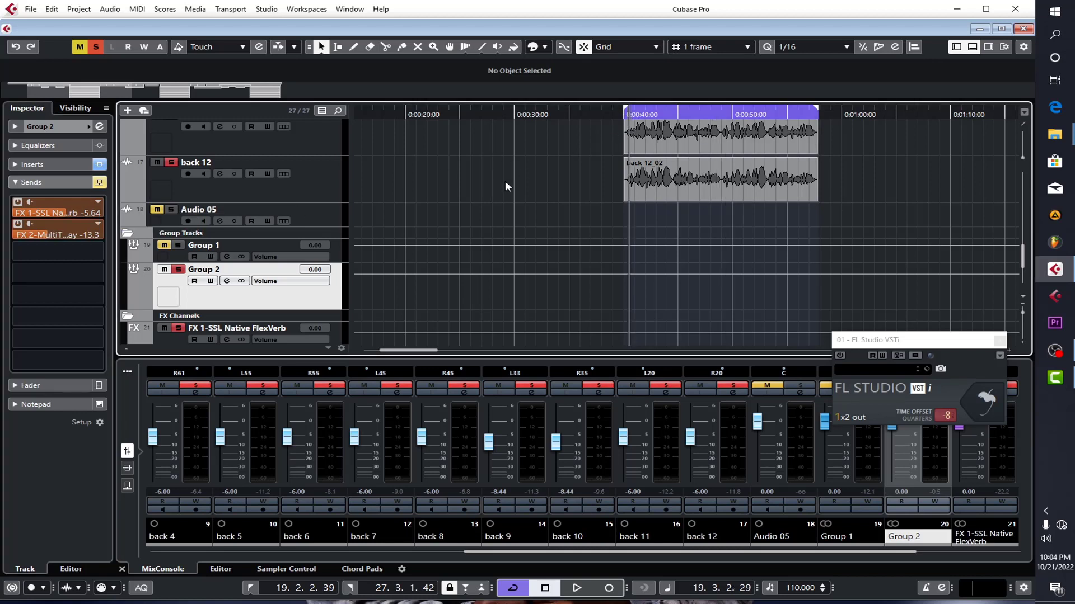
key("space")
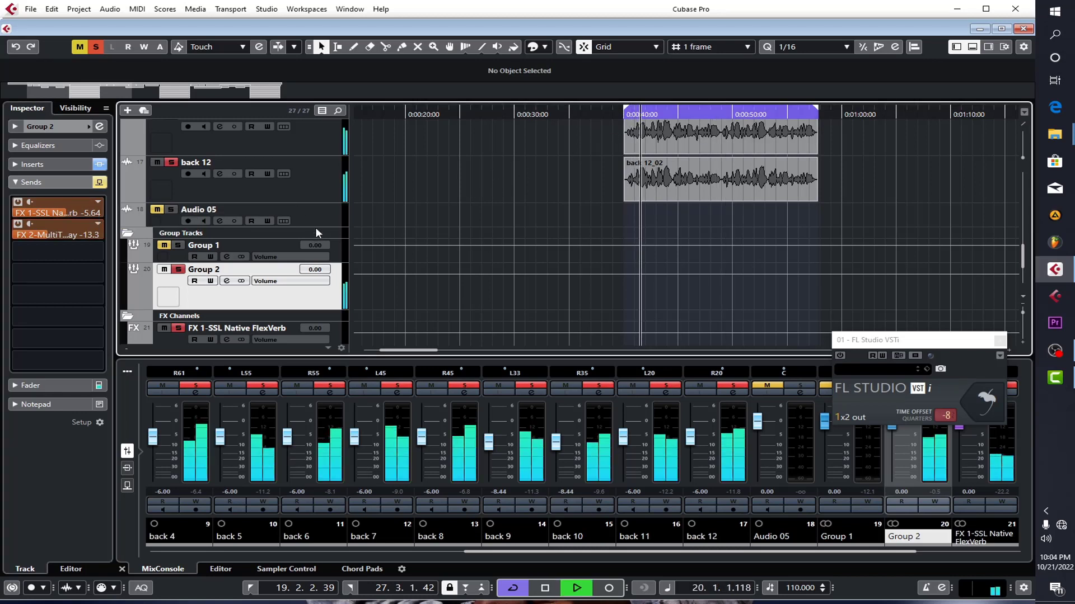
key("space")
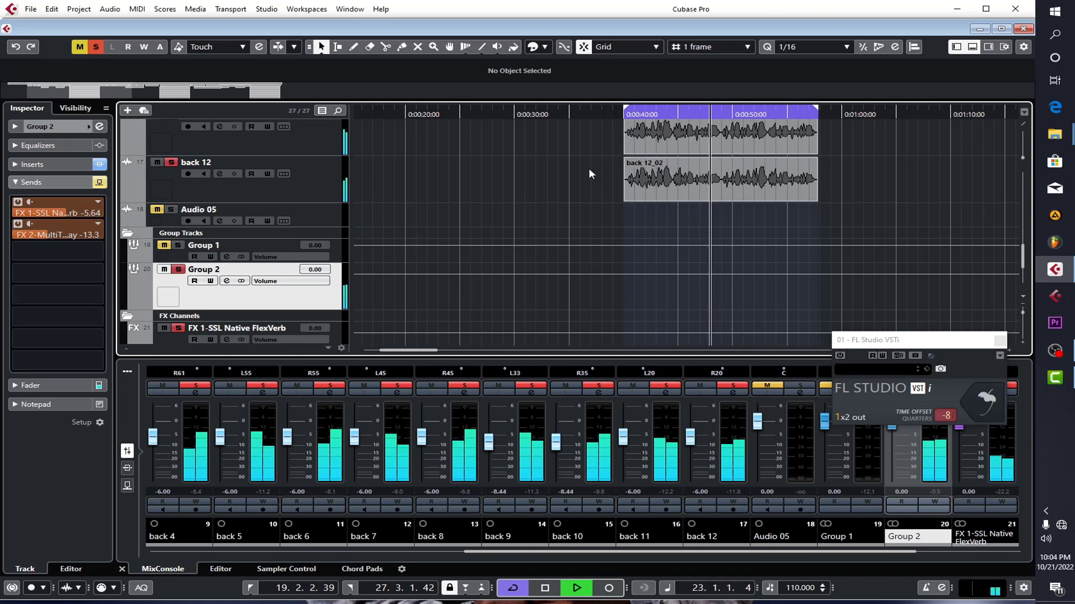
- Stop playback, deactivate all mute and solo states, and audition the backing vocals within the full mix
key("space")
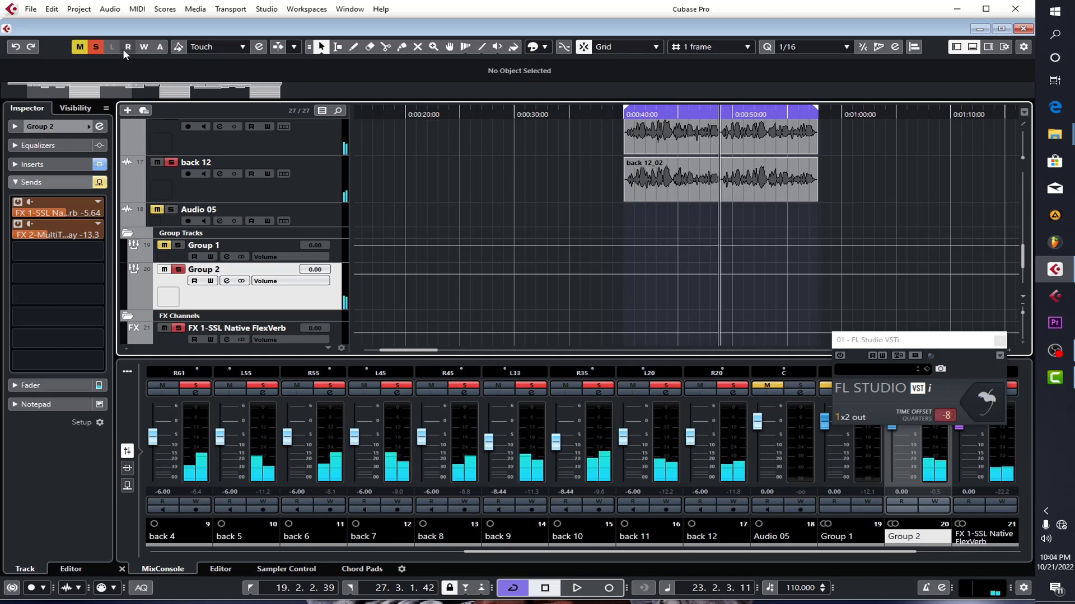
left_click(98, 45)
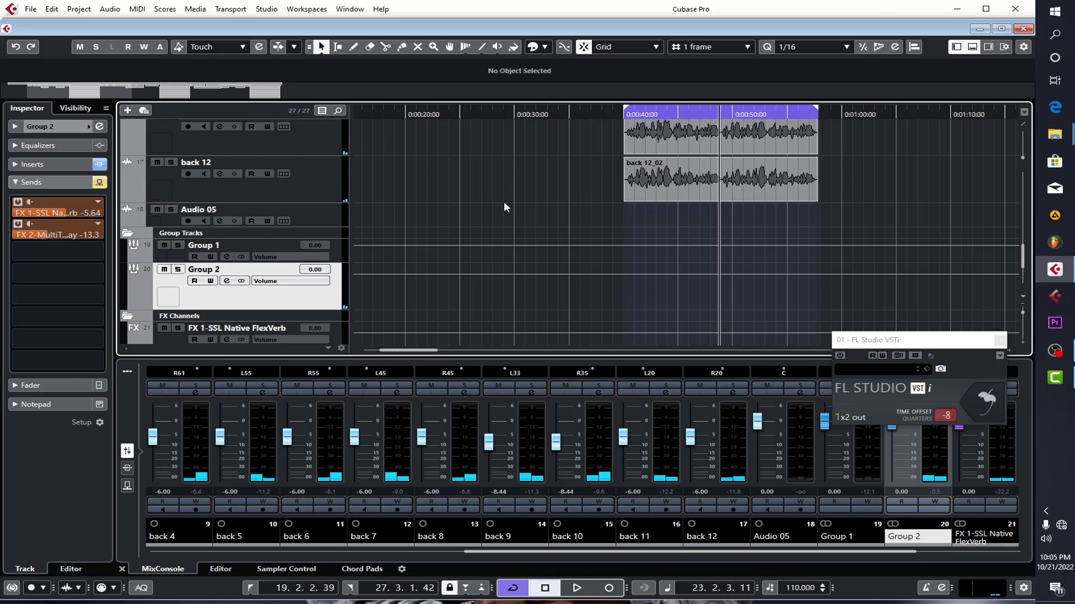
key("space")
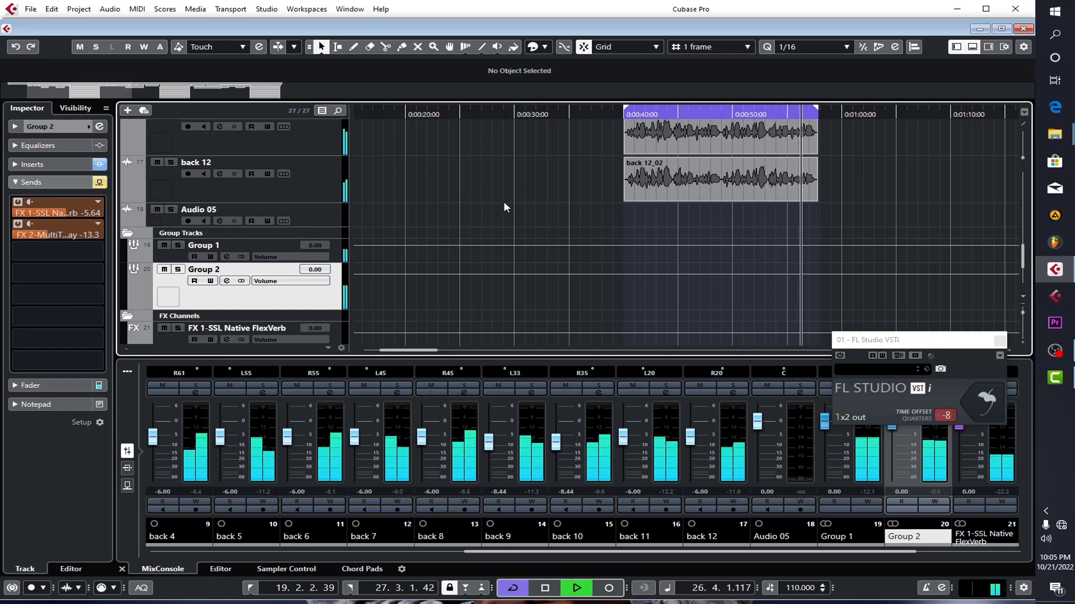
key("space")
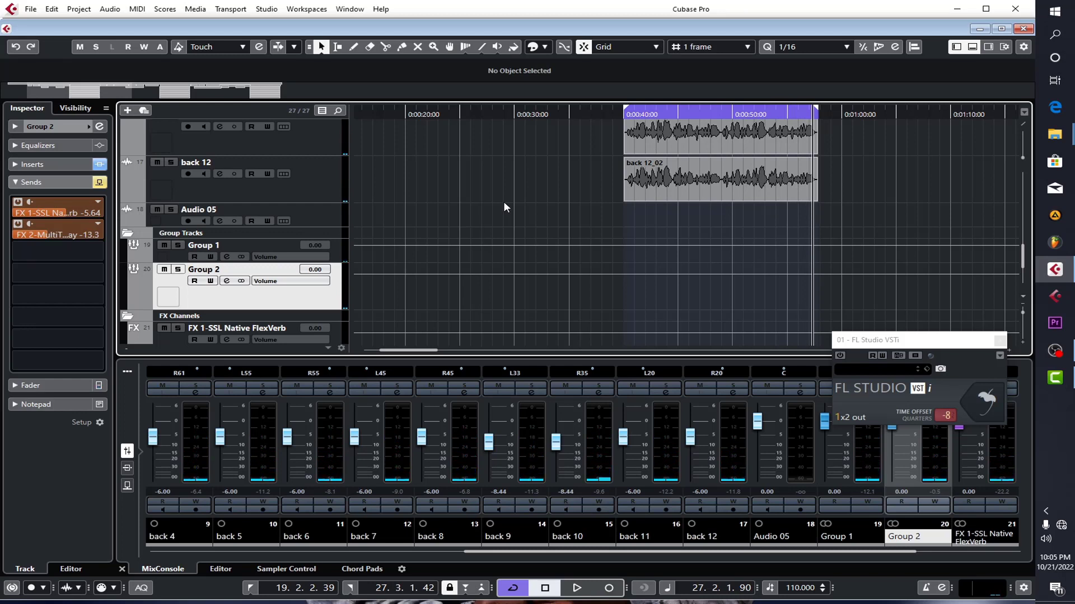
- Take Group 2's sends out of bypass so the FX 1 reverb and FX 2 delay are active
left_click(99, 182)
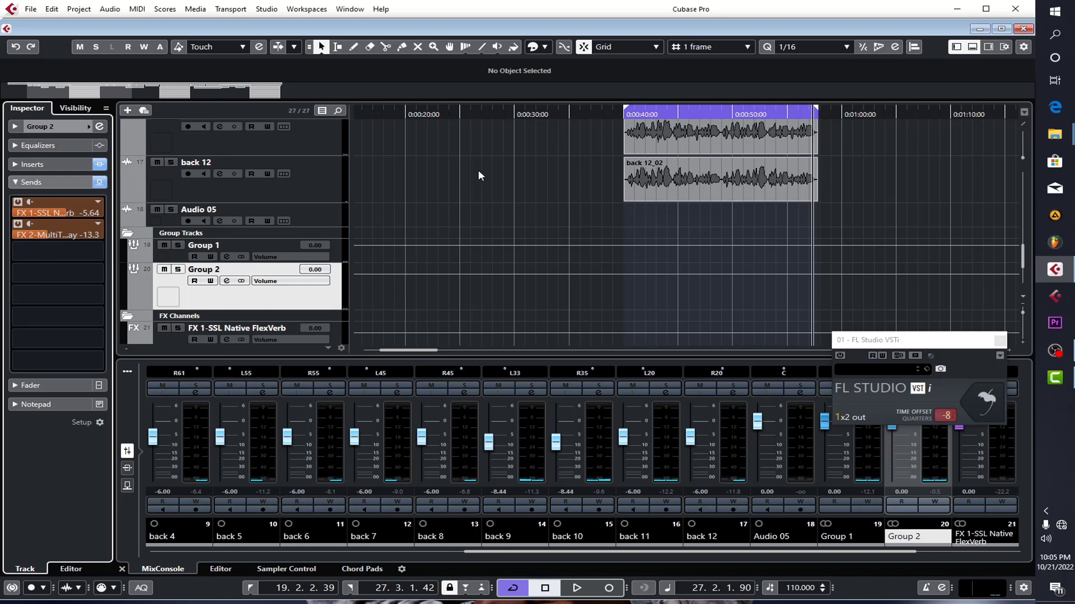
left_click(534, 178)
scroll(534, 176, "up", 10)
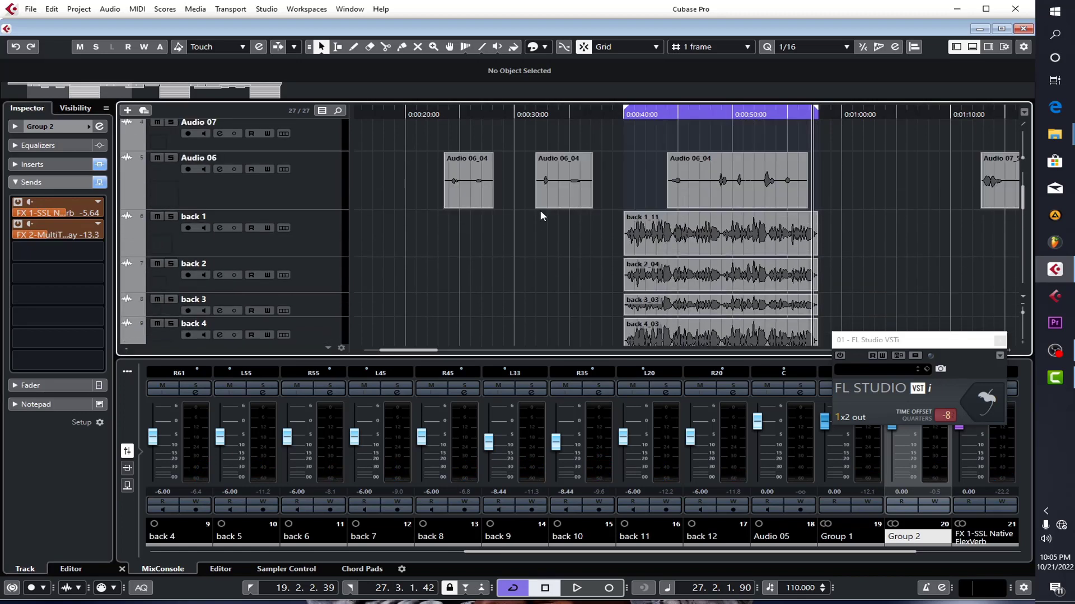